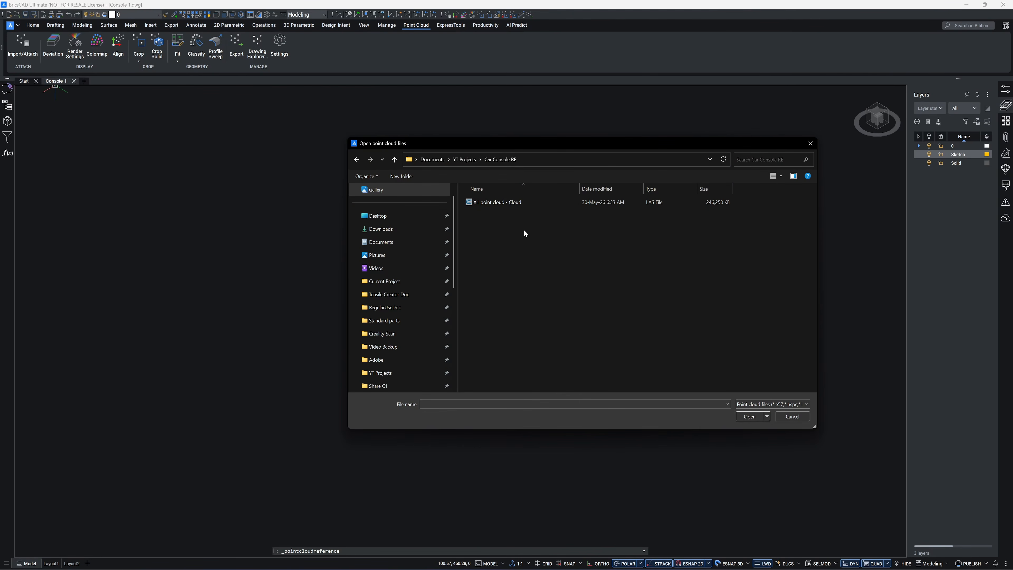
Attach the X1 point cloud - Cloud LAS file to the drawing and open its render settings.
{"action": "left_click", "coordinate": [737, 417]}
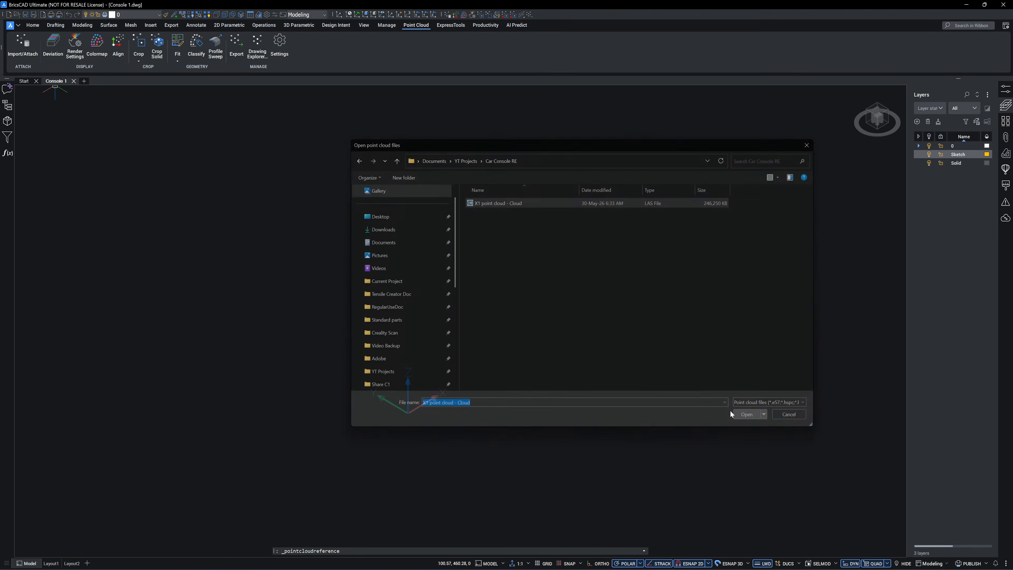
{"action": "left_click", "coordinate": [564, 372]}
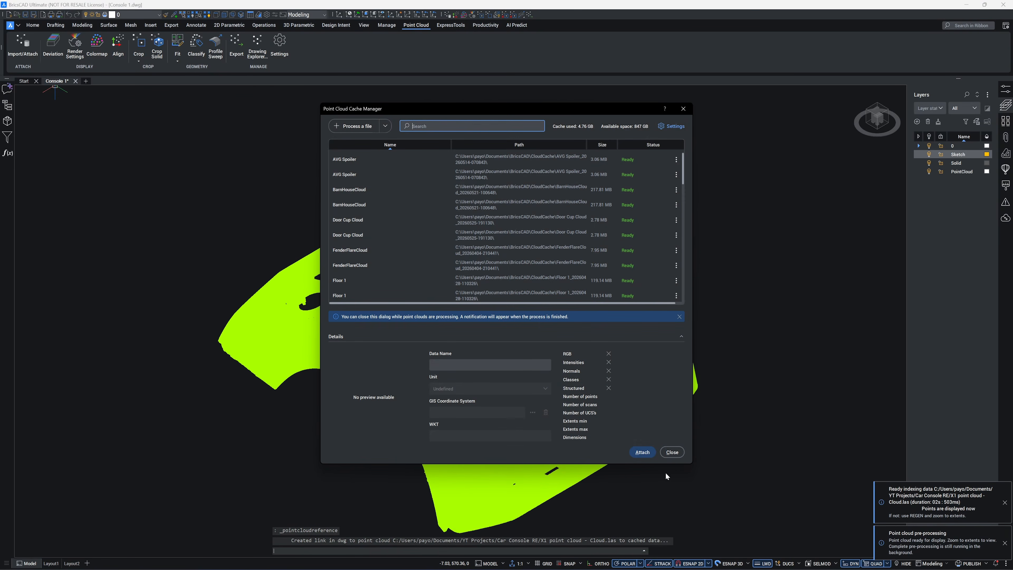
{"action": "left_click", "coordinate": [671, 454]}
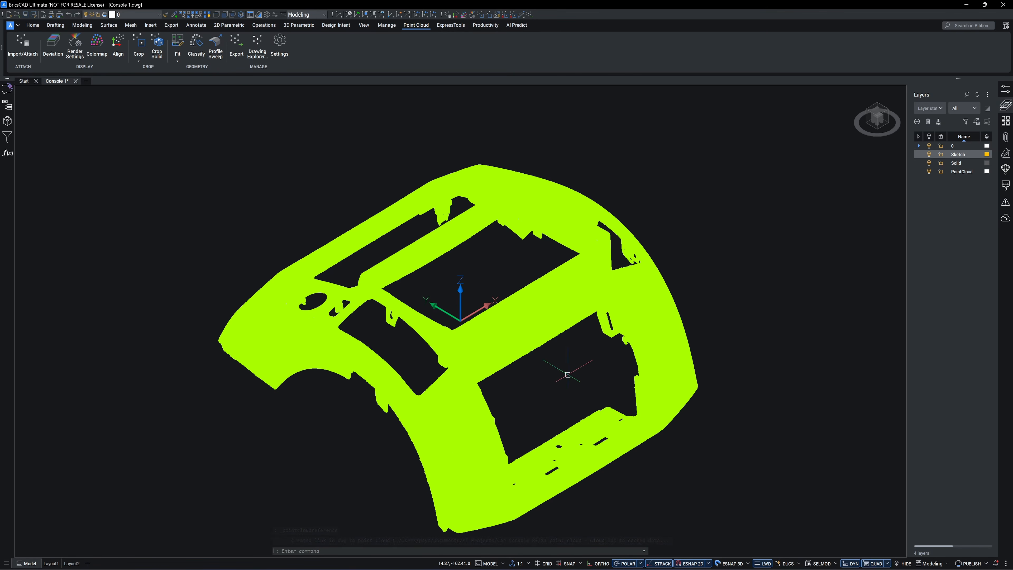
{"action": "left_click", "coordinate": [75, 47]}
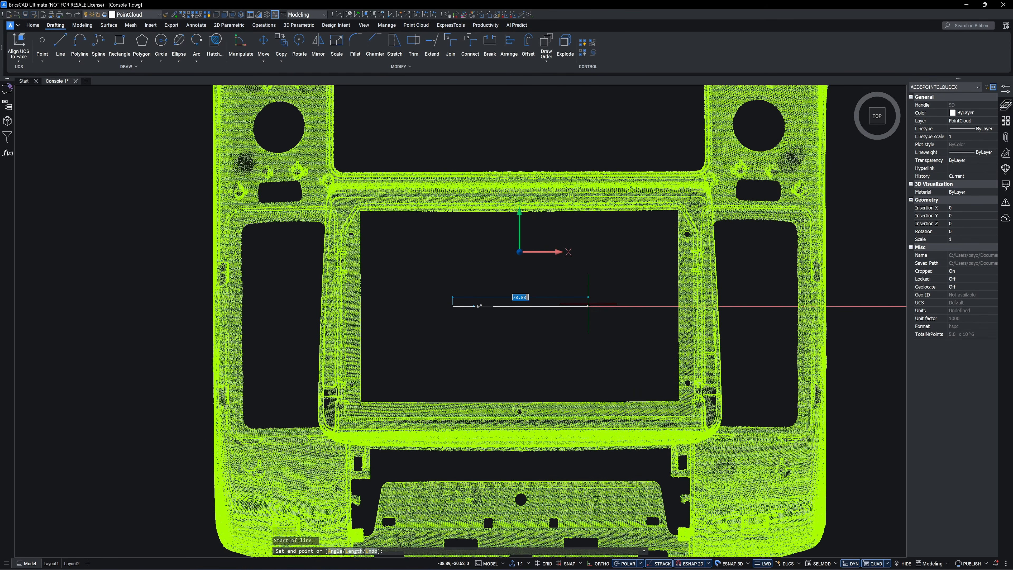
Finish a horizontal reference line inside the central opening and trace a second line along the opening's lower edge.
{"action": "key", "text": "Escape"}
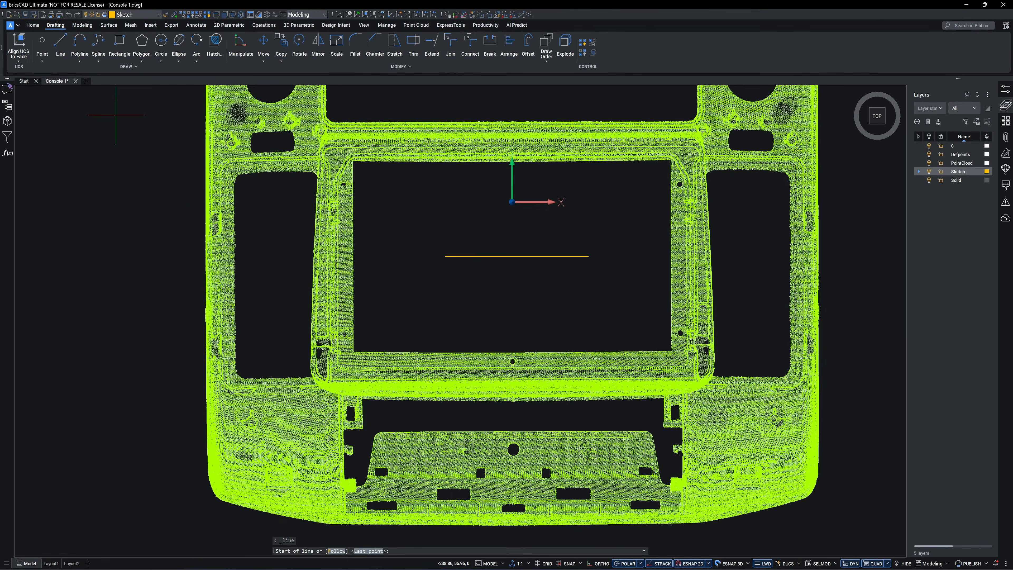
{"action": "scroll", "coordinate": [362, 352], "scroll_direction": "up", "scroll_amount": 6}
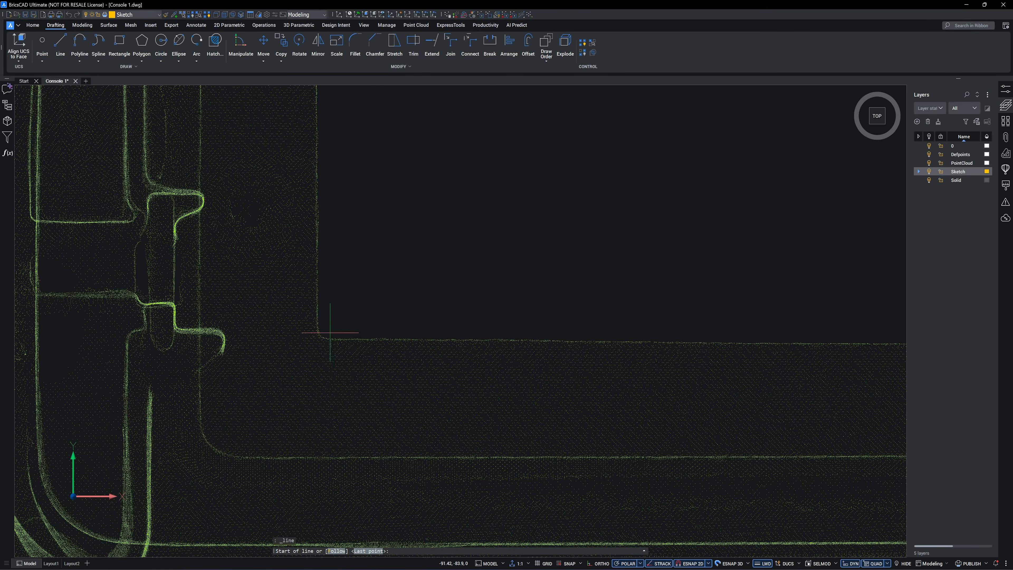
{"action": "left_click", "coordinate": [335, 340]}
{"action": "scroll", "coordinate": [336, 340], "scroll_direction": "down", "scroll_amount": 5}
{"action": "scroll", "coordinate": [741, 285], "scroll_direction": "up", "scroll_amount": 5}
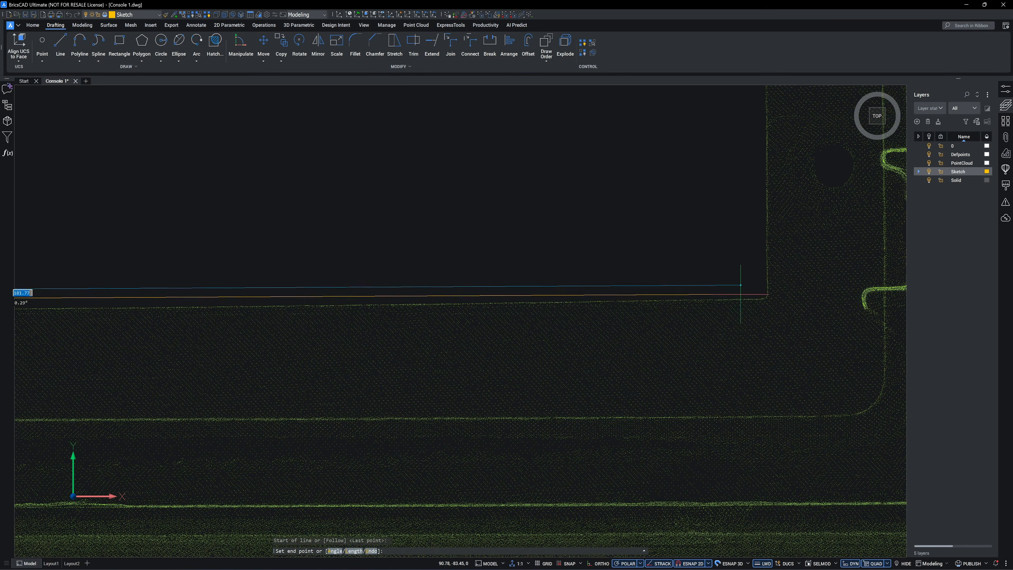
{"action": "key", "text": "Return"}
{"action": "scroll", "coordinate": [675, 225], "scroll_direction": "down", "scroll_amount": 7}
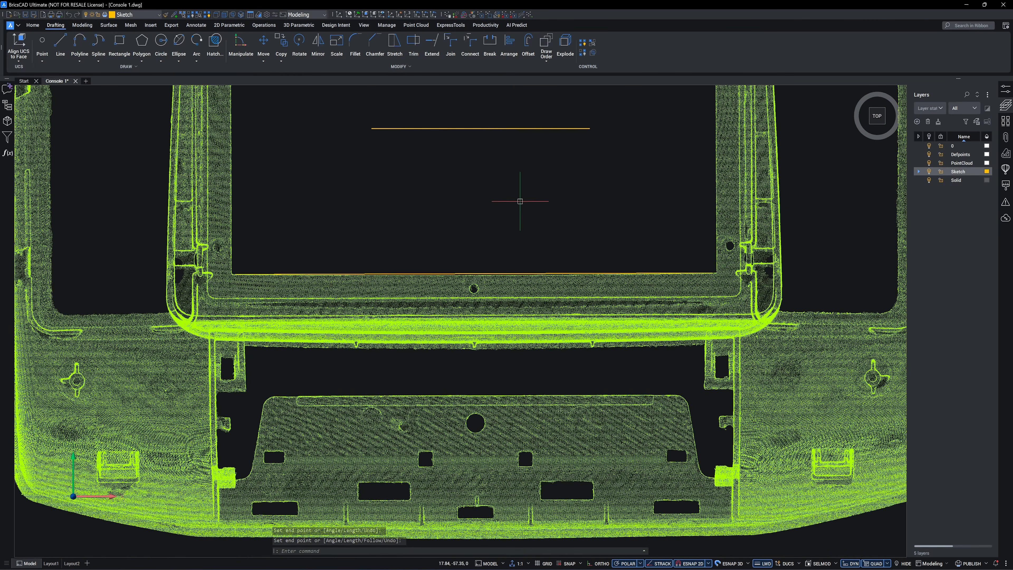
Align the point cloud and the traced lower-edge line to the horizontal reference line, without scaling.
{"action": "middle_click_drag", "start_coordinate": [518, 206], "coordinate": [525, 273]}
{"action": "left_click", "coordinate": [371, 67]}
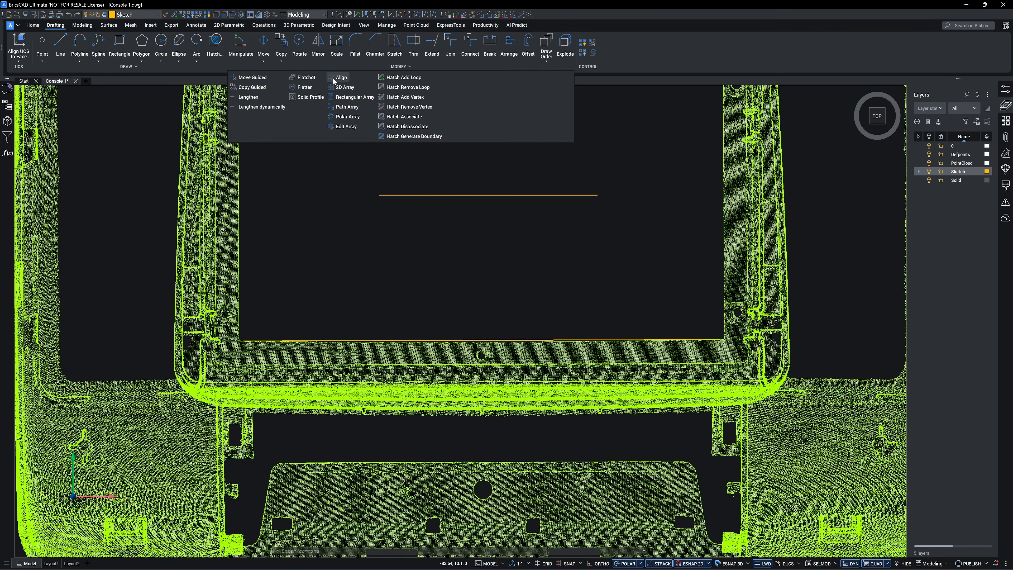
{"action": "left_click", "coordinate": [338, 79]}
{"action": "scroll", "coordinate": [363, 319], "scroll_direction": "down", "scroll_amount": 3}
{"action": "scroll", "coordinate": [377, 327], "scroll_direction": "up", "scroll_amount": 3}
{"action": "left_click", "coordinate": [410, 335]}
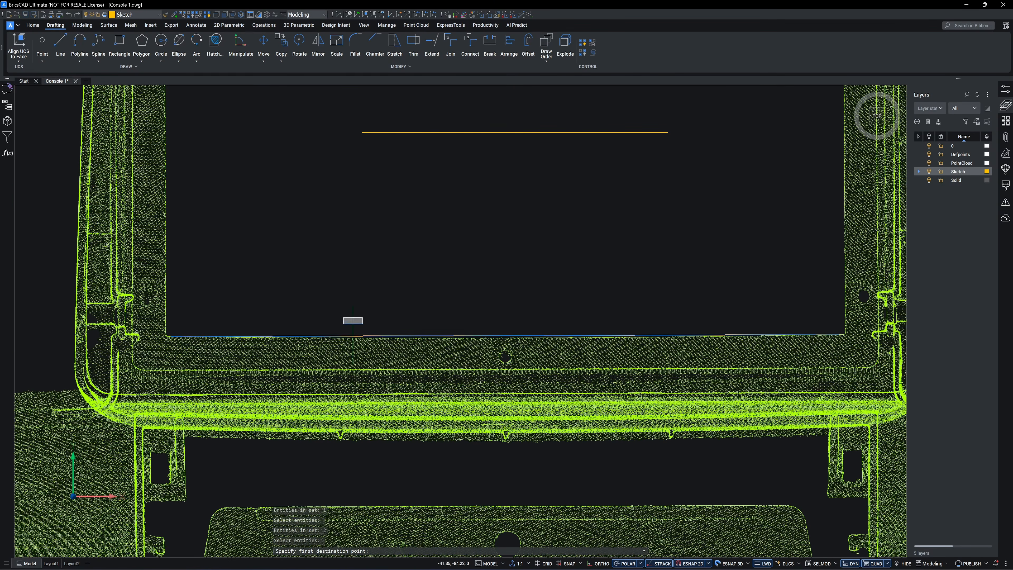
{"action": "key", "text": "Return"}
{"action": "key", "text": "Return"}
{"action": "scroll", "coordinate": [578, 244], "scroll_direction": "down", "scroll_amount": 4}
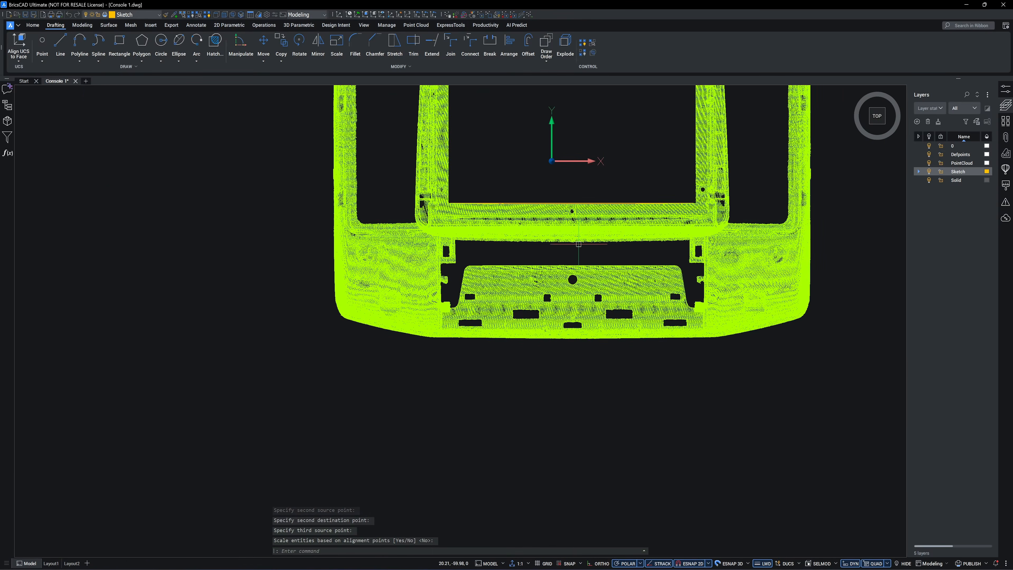
Draw a vertical reference line inside the central opening and trace a second line along the opening's left edge.
{"action": "middle_click_drag", "start_coordinate": [577, 183], "coordinate": [489, 333]}
{"action": "scroll", "coordinate": [424, 293], "scroll_direction": "up", "scroll_amount": 3}
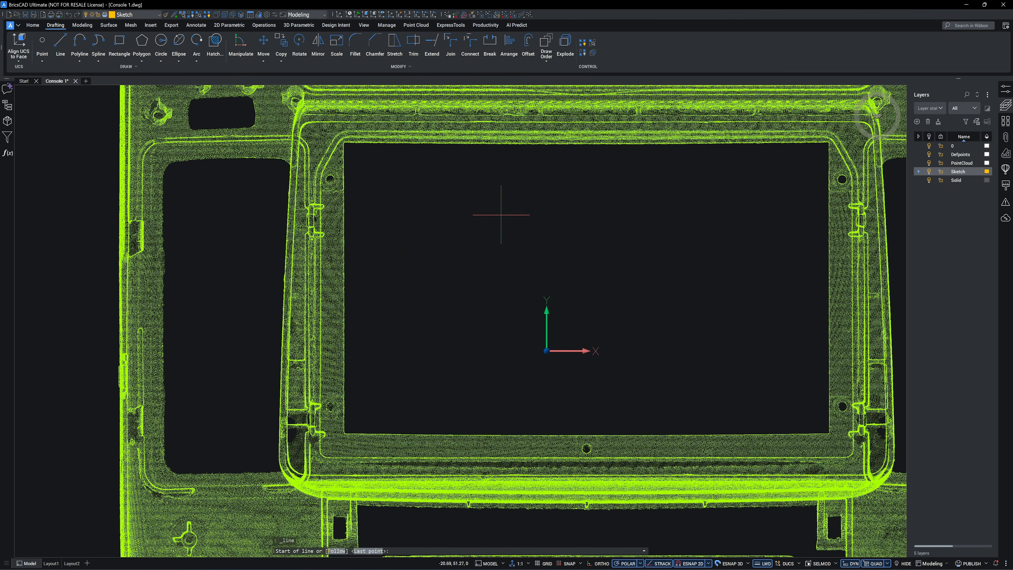
{"action": "left_click", "coordinate": [60, 43]}
{"action": "scroll", "coordinate": [339, 139], "scroll_direction": "up", "scroll_amount": 3}
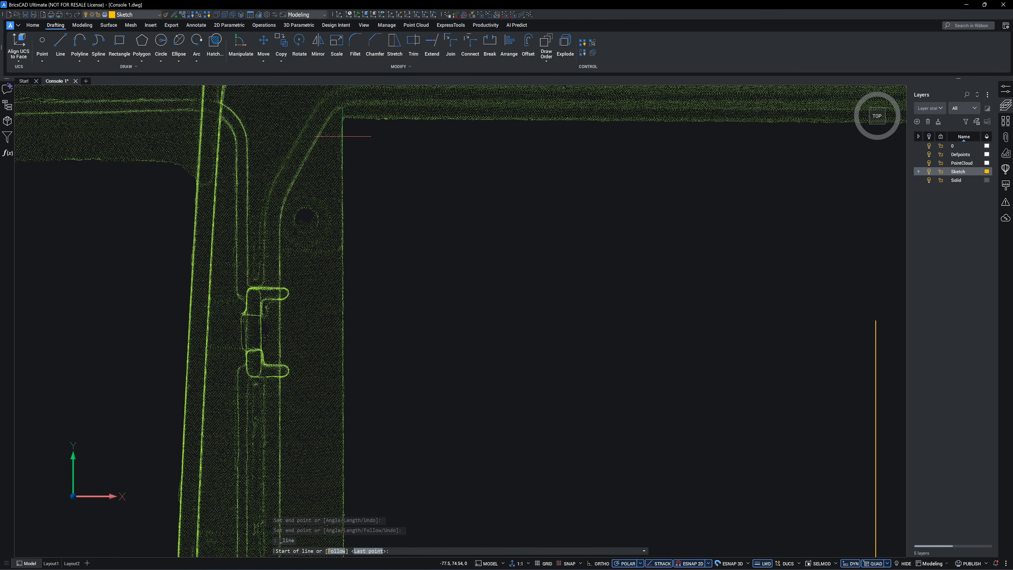
{"action": "left_click", "coordinate": [342, 136]}
{"action": "scroll", "coordinate": [371, 168], "scroll_direction": "down", "scroll_amount": 4}
{"action": "scroll", "coordinate": [351, 475], "scroll_direction": "up", "scroll_amount": 5}
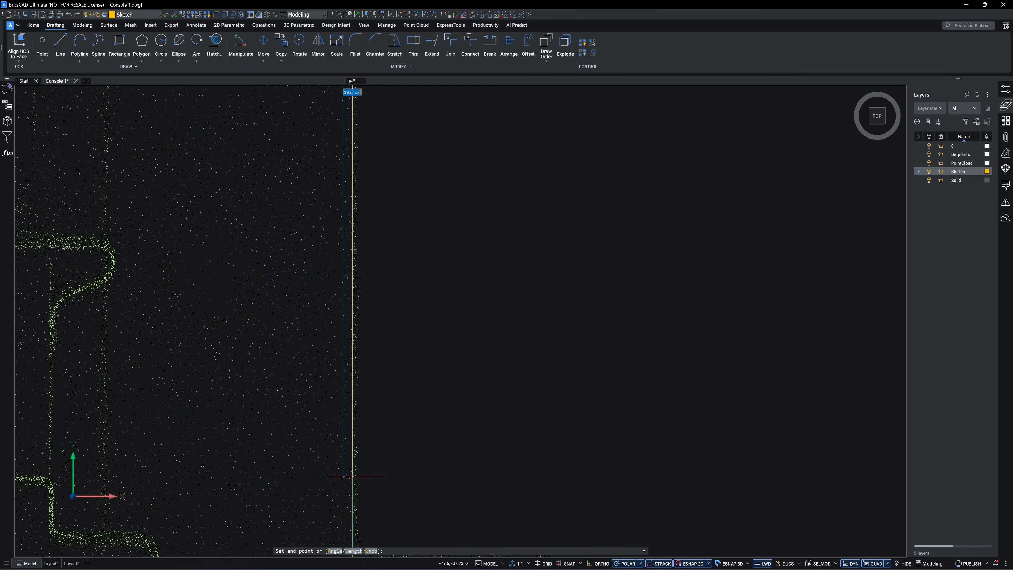
{"action": "key", "text": "Escape"}
{"action": "scroll", "coordinate": [428, 423], "scroll_direction": "down", "scroll_amount": 6}
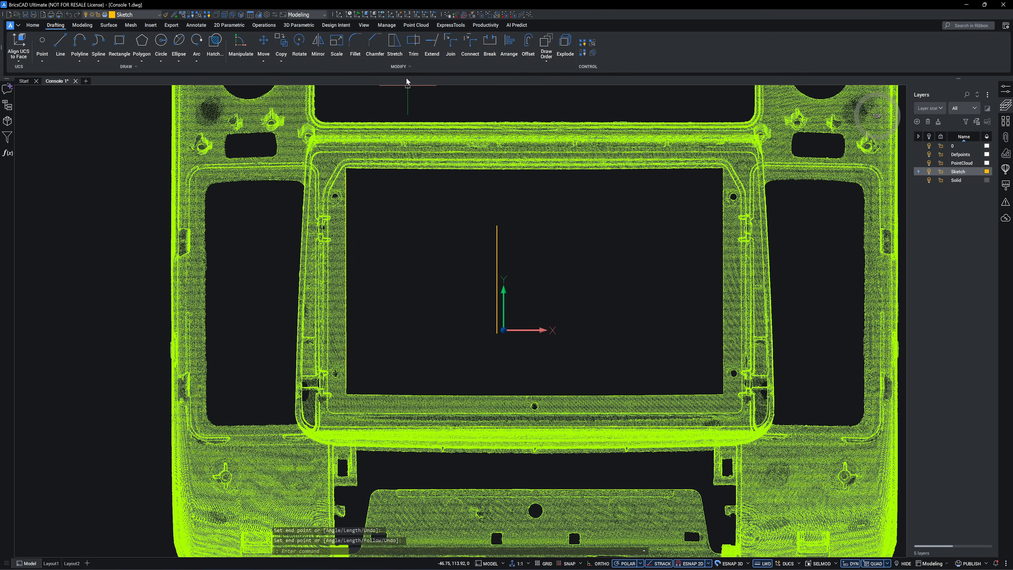
Align the point cloud and the traced left-edge line to the vertical reference line, without scaling.
{"action": "scroll", "coordinate": [351, 175], "scroll_direction": "up", "scroll_amount": 3}
{"action": "key", "text": "Return"}
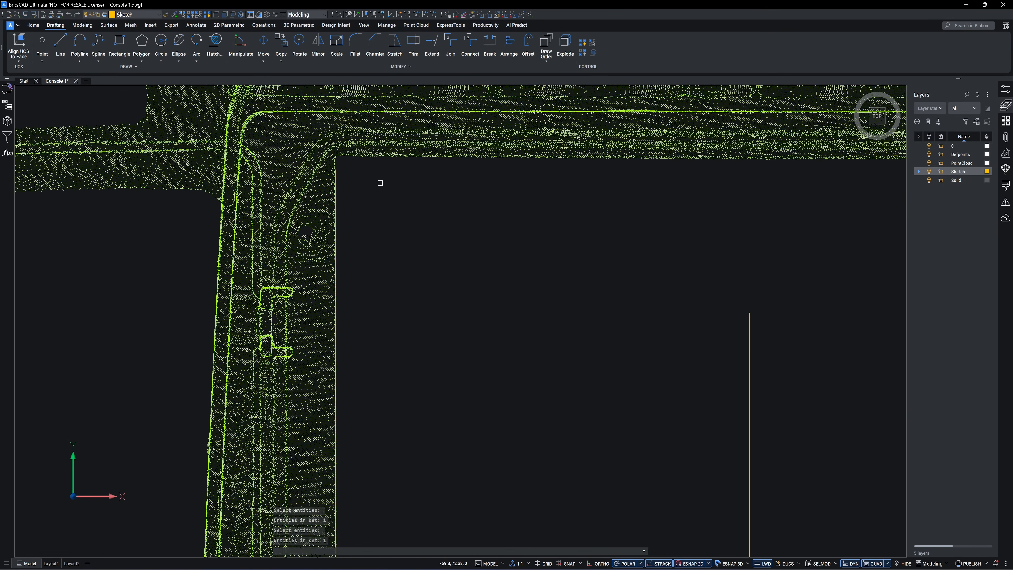
{"action": "left_click", "coordinate": [750, 359]}
{"action": "scroll", "coordinate": [454, 407], "scroll_direction": "down", "scroll_amount": 2}
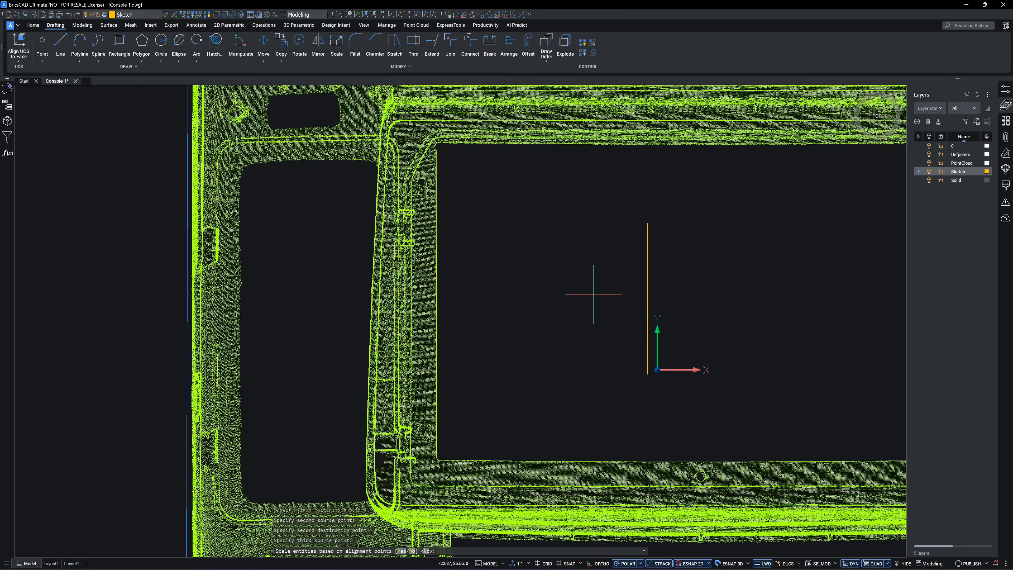
{"action": "key", "text": "Return"}
{"action": "scroll", "coordinate": [359, 295], "scroll_direction": "down", "scroll_amount": 5}
In the right side view, align the point cloud's flat upper edge to the horizontal reference line, without scaling.
{"action": "left_click", "coordinate": [899, 151]}
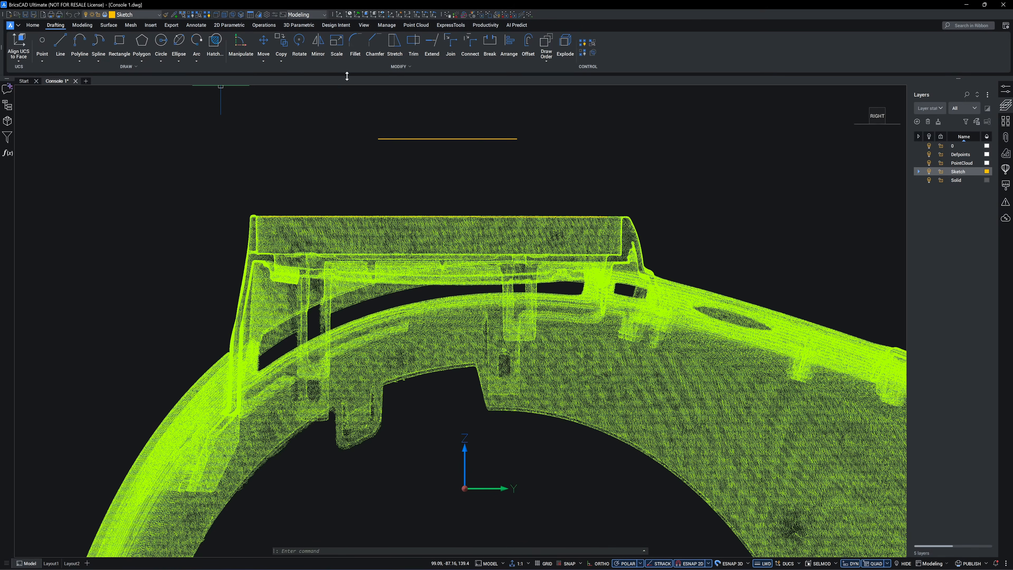
{"action": "left_click", "coordinate": [346, 68]}
{"action": "left_click", "coordinate": [333, 80]}
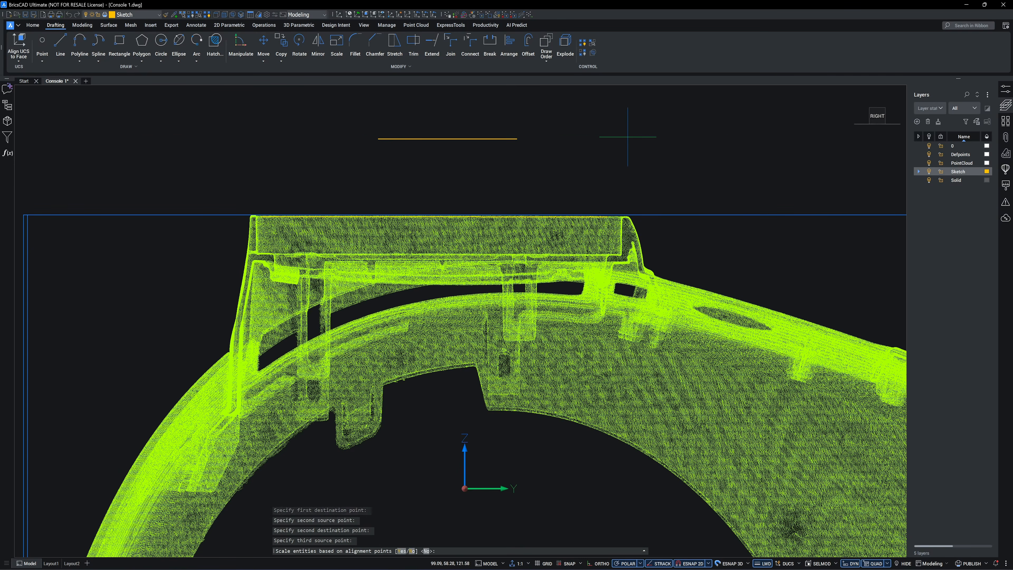
{"action": "key", "text": "Return"}
{"action": "scroll", "coordinate": [628, 137], "scroll_direction": "down", "scroll_amount": 5}
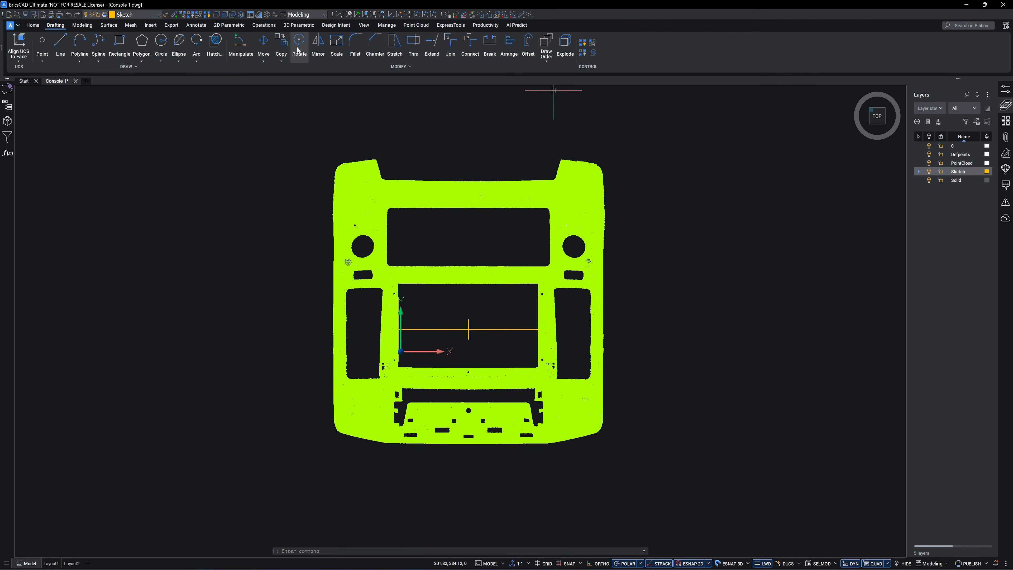
Move the point cloud and reference lines from the centre of the screen opening to the origin 0,0,0.
{"action": "left_click", "coordinate": [263, 42]}
{"action": "left_click", "coordinate": [285, 118]}
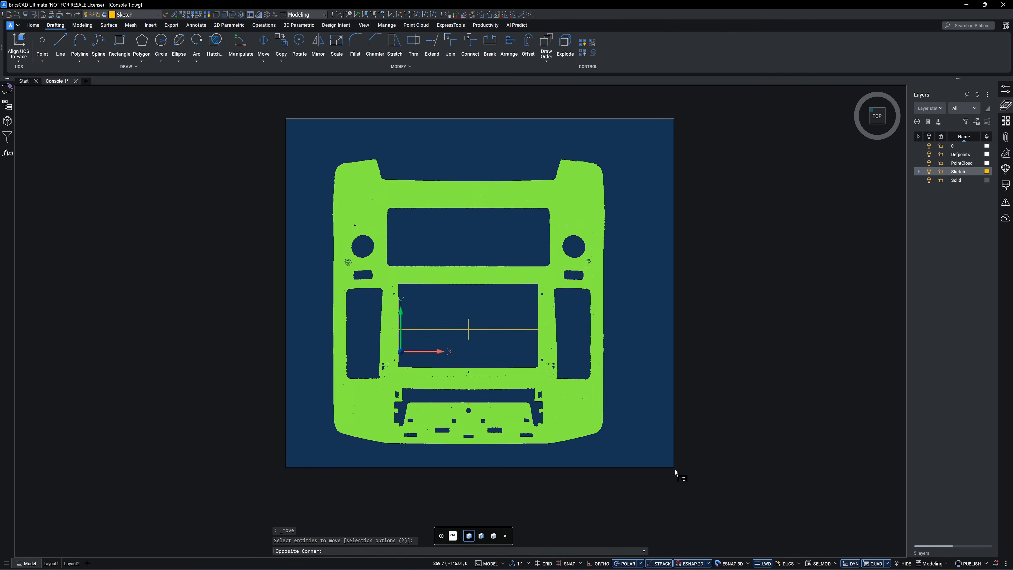
{"action": "left_click", "coordinate": [674, 469]}
{"action": "key", "text": "Return"}
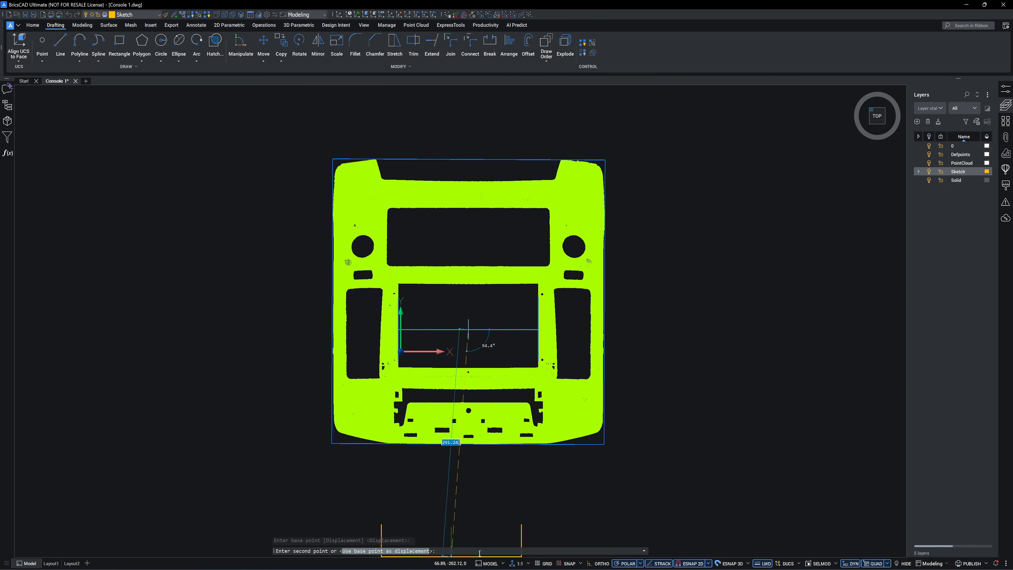
{"action": "type", "text": "0,0,0"}
{"action": "key", "text": "Return"}
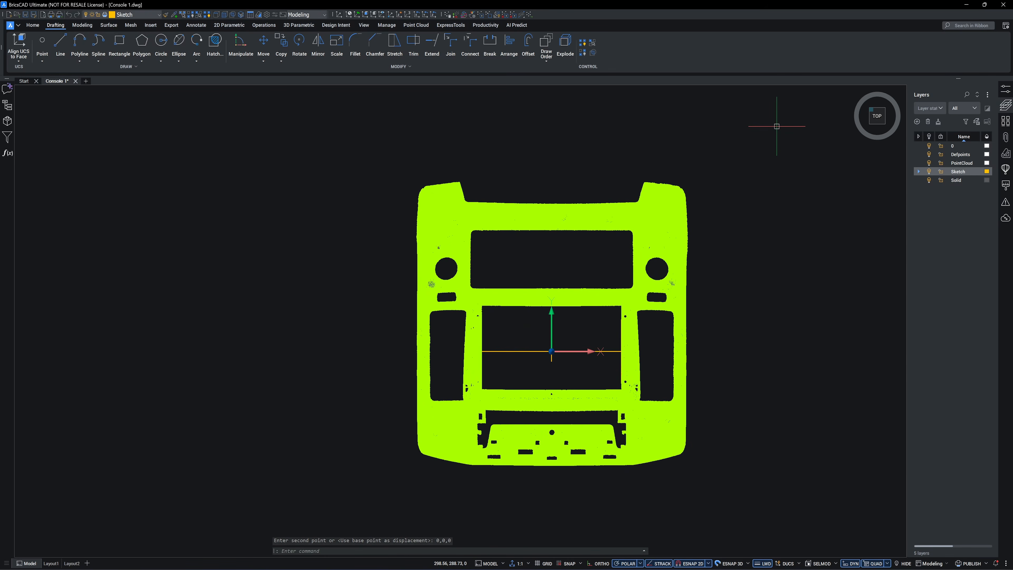
{"action": "middle_click_drag", "start_coordinate": [787, 172], "coordinate": [774, 242], "text": "shift"}
{"action": "middle_click_drag", "start_coordinate": [774, 240], "coordinate": [776, 236], "text": "shift"}
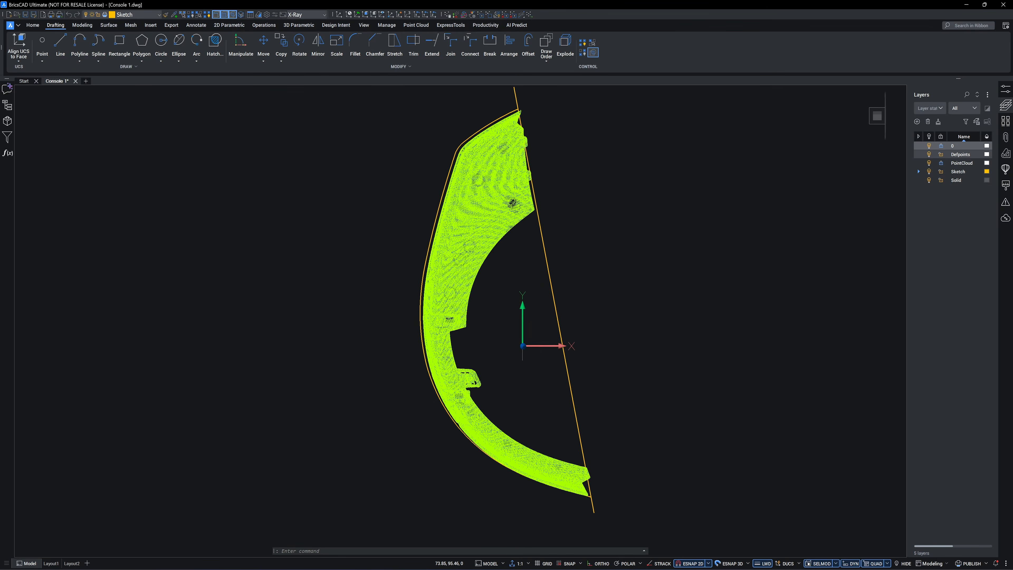
Choose a modelling operation for the closed boundary between the arched side profile and its straight base line.
{"action": "mouse_move", "coordinate": [534, 287]}
{"action": "middle_mouse_down", "text": "shift"}
{"action": "mouse_move", "coordinate": [635, 223]}
{"action": "mouse_move", "coordinate": [607, 243]}
{"action": "mouse_move", "coordinate": [581, 188]}
{"action": "middle_mouse_up", "text": "shift"}
{"action": "scroll", "coordinate": [581, 186], "scroll_direction": "up", "scroll_amount": 1}
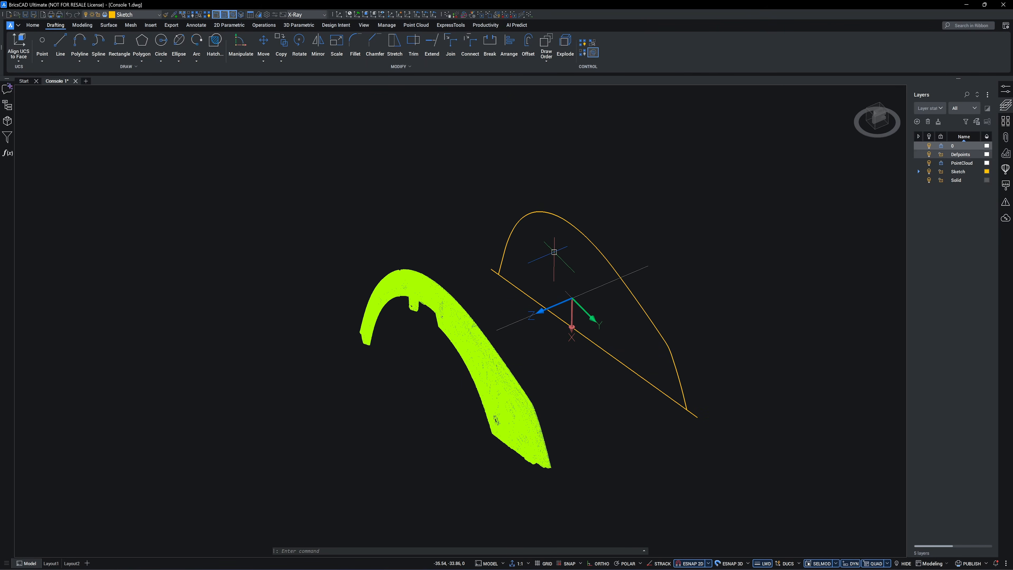
{"action": "middle_click_drag", "start_coordinate": [796, 545], "coordinate": [665, 391], "text": "shift"}
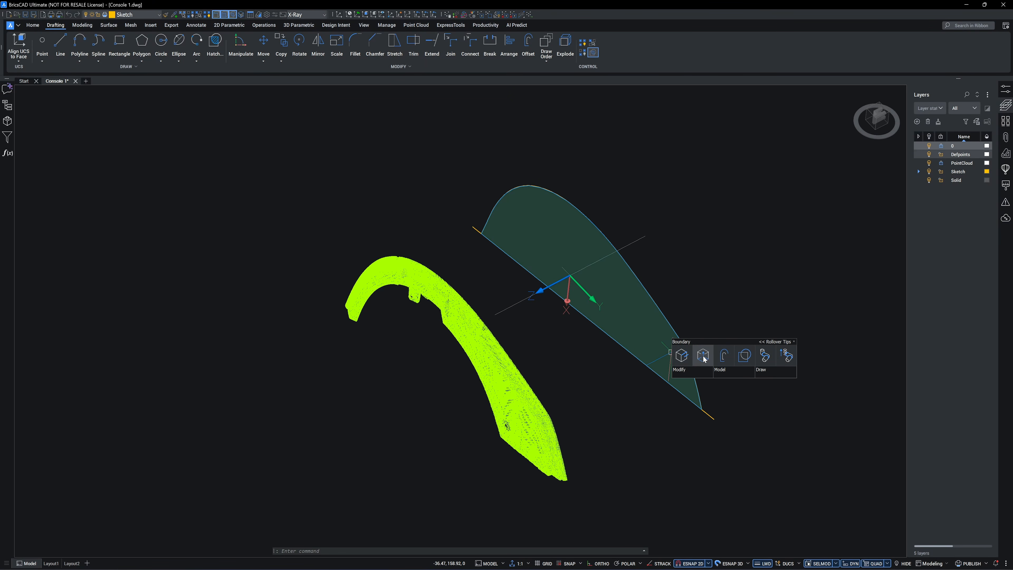
{"action": "left_click", "coordinate": [704, 358]}
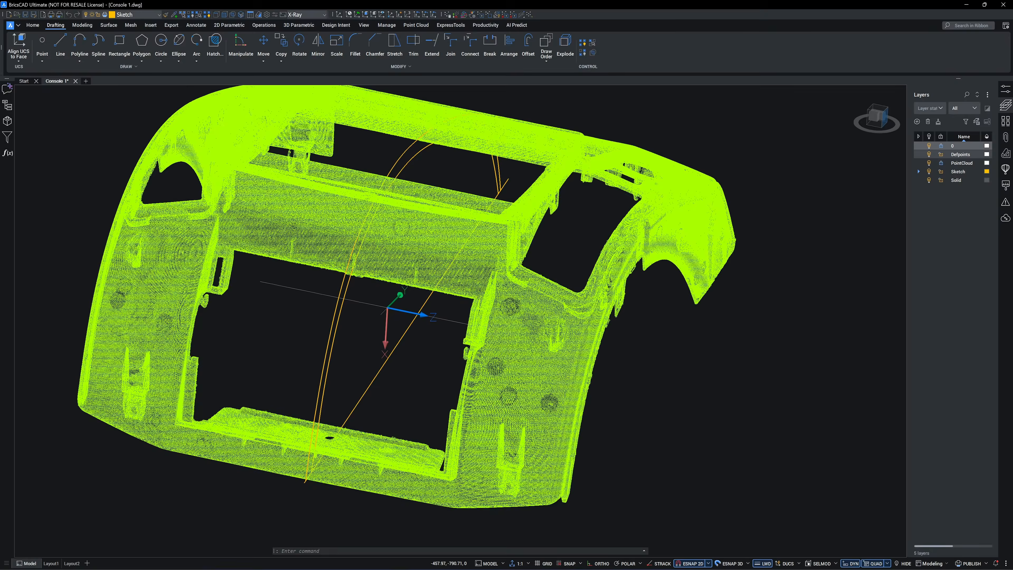
Loft a surface between the two arched profile curves that cross the middle of the console.
{"action": "middle_click_drag", "start_coordinate": [675, 352], "coordinate": [726, 428], "text": "shift"}
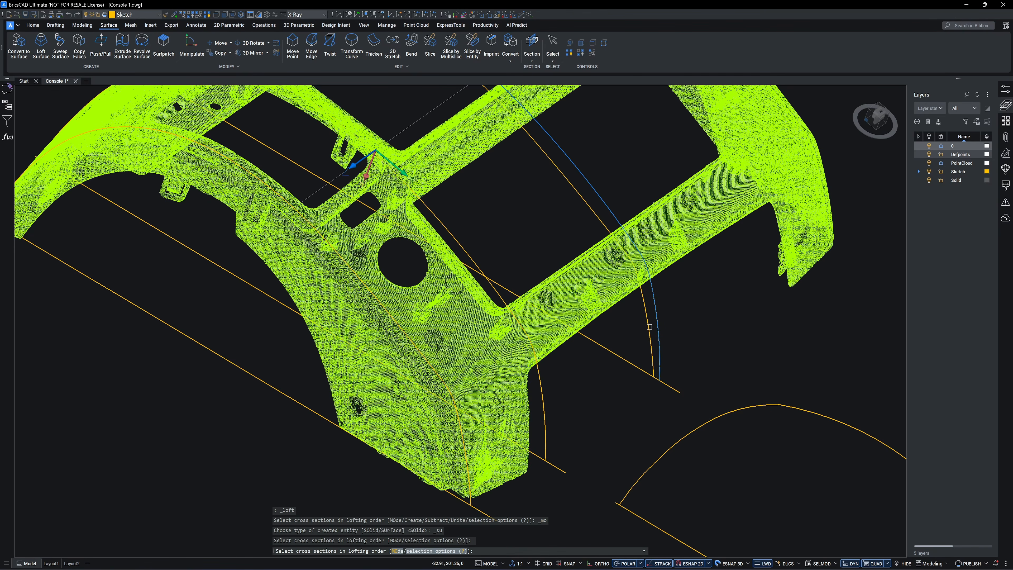
{"action": "left_click", "coordinate": [541, 384]}
{"action": "key", "text": "Return"}
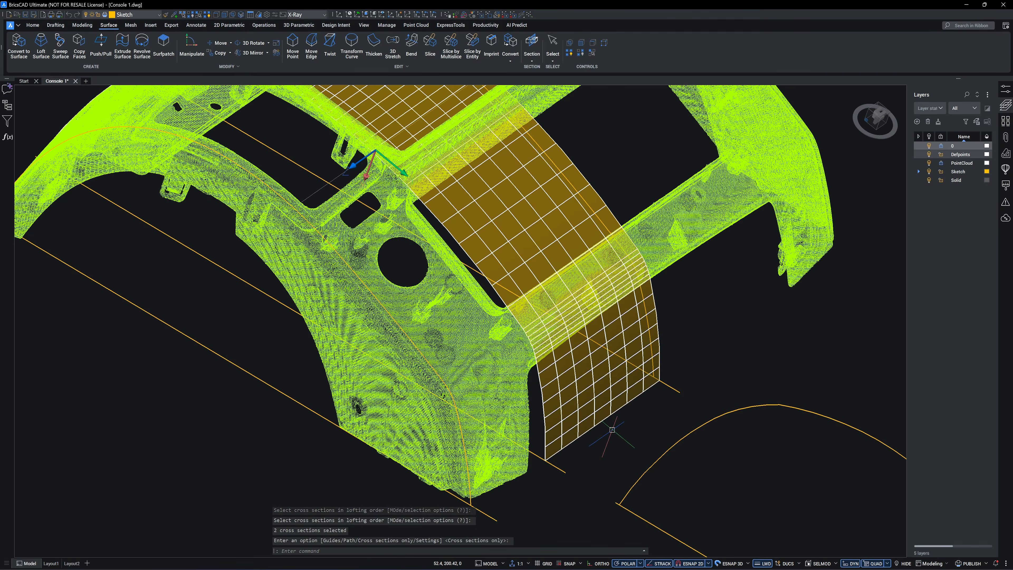
{"action": "key", "text": "Escape"}
Loft a second surface from the first surface's side profile to the arched profile at the console's outer side.
{"action": "scroll", "coordinate": [612, 429], "scroll_direction": "down", "scroll_amount": 2}
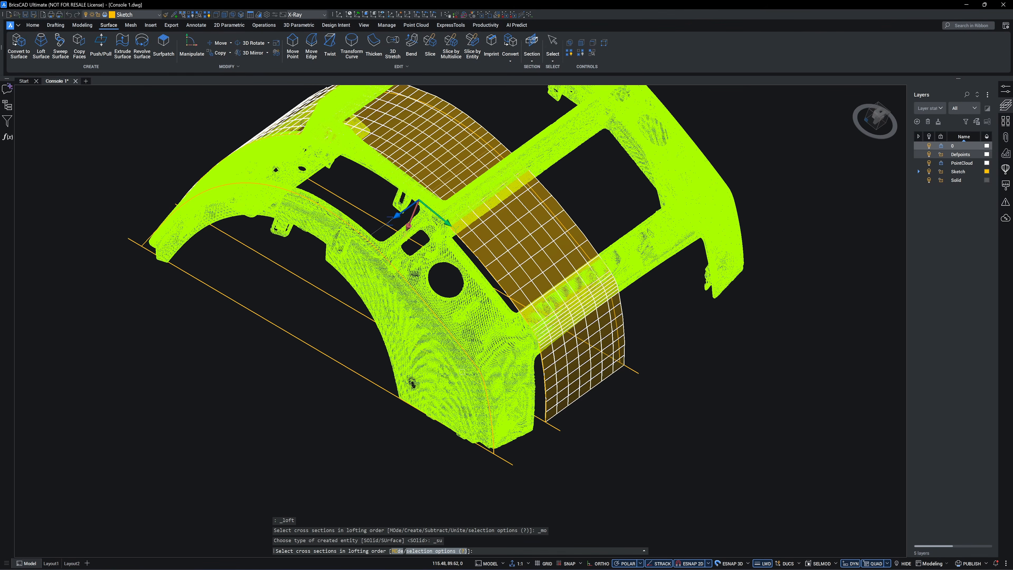
{"action": "left_click", "coordinate": [543, 379]}
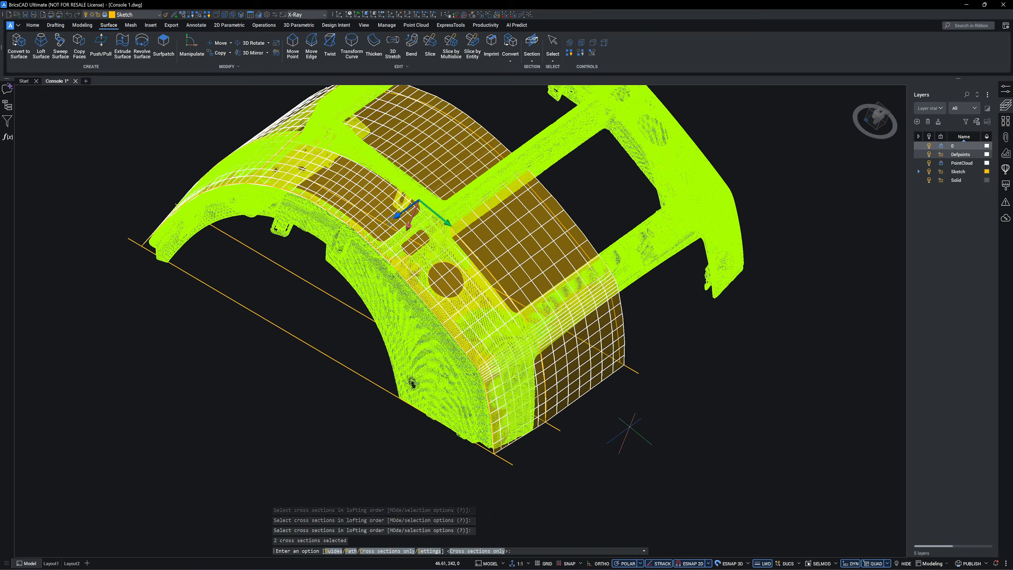
{"action": "middle_click_drag", "start_coordinate": [629, 427], "coordinate": [471, 347], "text": "shift"}
{"action": "middle_click_drag", "start_coordinate": [586, 427], "coordinate": [726, 458], "text": "shift"}
{"action": "mouse_move", "coordinate": [629, 430]}
{"action": "middle_mouse_down", "text": "shift"}
{"action": "mouse_move", "coordinate": [622, 423]}
{"action": "mouse_move", "coordinate": [646, 433]}
{"action": "mouse_move", "coordinate": [629, 429]}
{"action": "middle_mouse_up", "text": "shift"}
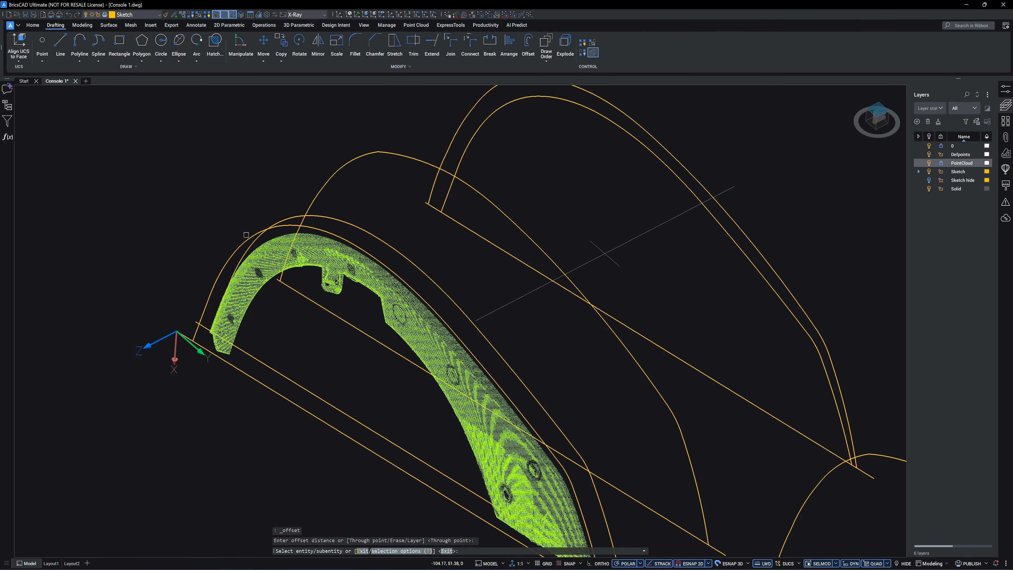
Offset the arched side profile through a picked point to follow the outer edge of the sliced point cloud.
{"action": "middle_click_drag", "start_coordinate": [248, 238], "coordinate": [261, 238], "text": "shift"}
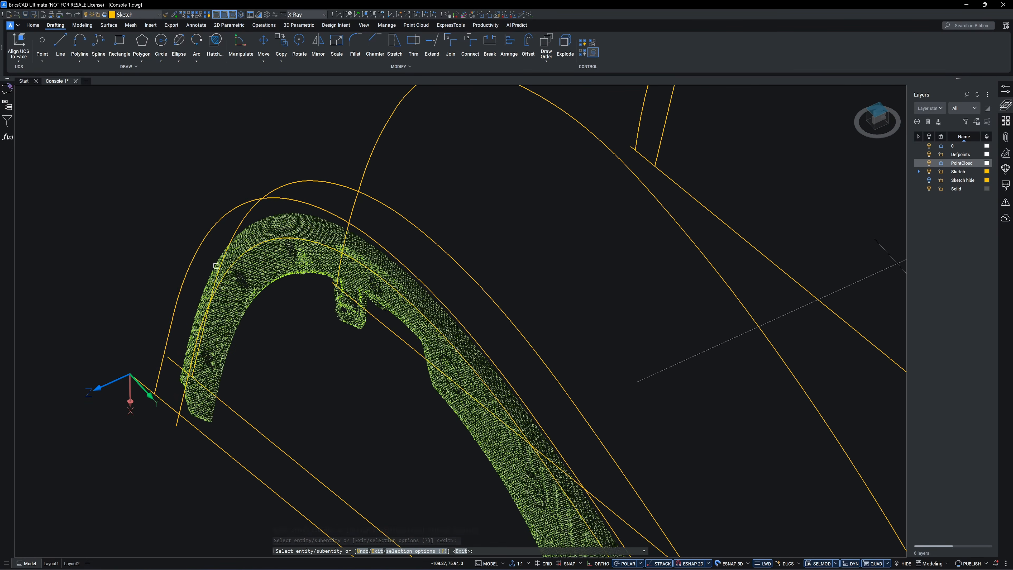
{"action": "middle_click_drag", "start_coordinate": [216, 266], "coordinate": [528, 176], "text": "shift"}
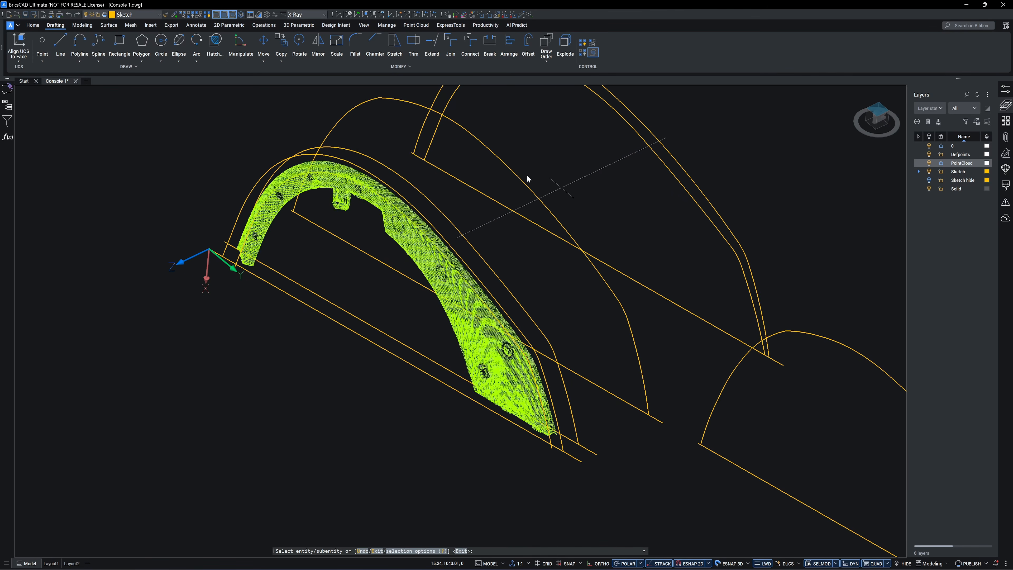
{"action": "scroll", "coordinate": [528, 176], "scroll_direction": "up", "scroll_amount": 1}
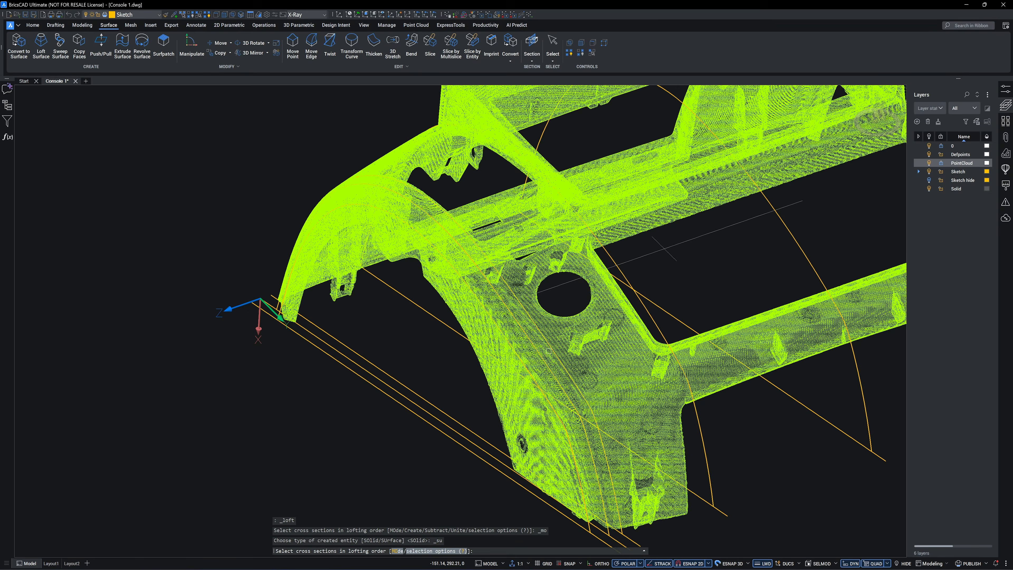
Loft a surface over the point cloud through the offset arched profile curves along the console's side edge.
{"action": "scroll", "coordinate": [609, 275], "scroll_direction": "up", "scroll_amount": 4}
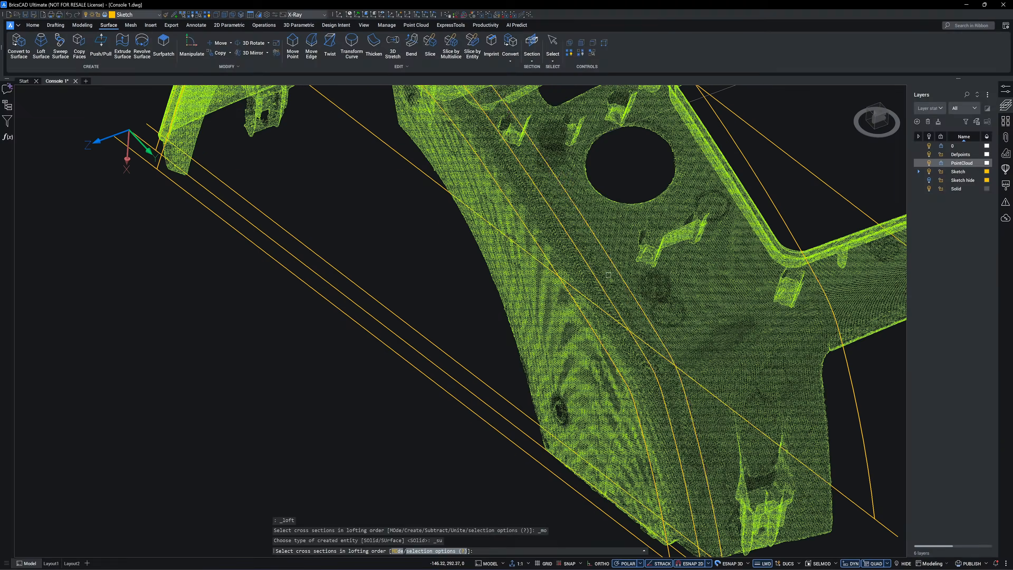
{"action": "left_click", "coordinate": [595, 277]}
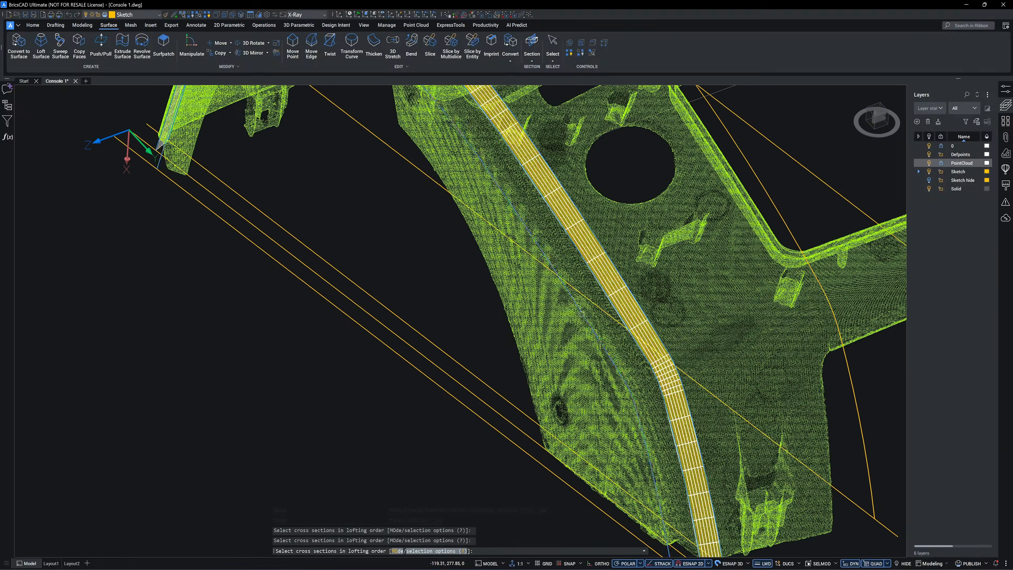
{"action": "left_click", "coordinate": [582, 314]}
{"action": "mouse_move", "coordinate": [581, 314]}
{"action": "middle_mouse_down", "text": "shift"}
{"action": "mouse_move", "coordinate": [404, 279]}
{"action": "mouse_move", "coordinate": [307, 237]}
{"action": "mouse_move", "coordinate": [298, 222]}
{"action": "mouse_move", "coordinate": [774, 259]}
{"action": "middle_mouse_up", "text": "shift"}
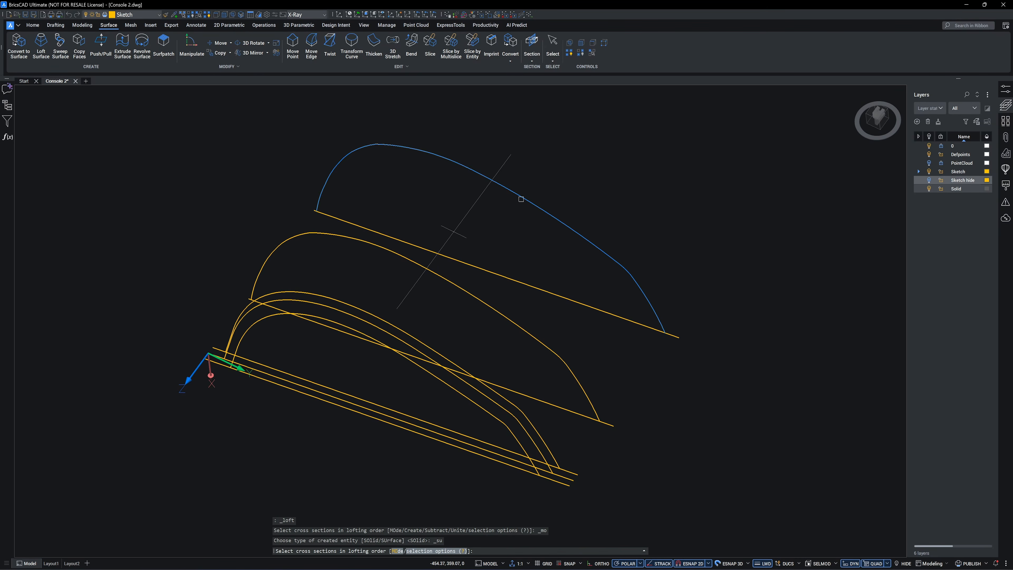
Loft surfaces from the outermost arched profile to the middle one and from there to the nearest of the closely spaced profiles.
{"action": "left_click", "coordinate": [473, 295]}
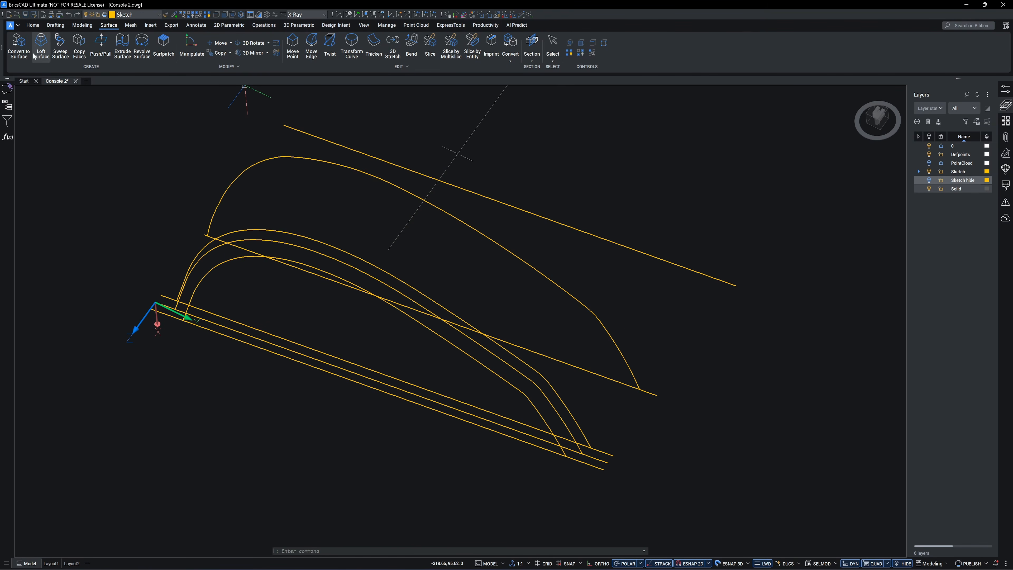
{"action": "left_click", "coordinate": [34, 56]}
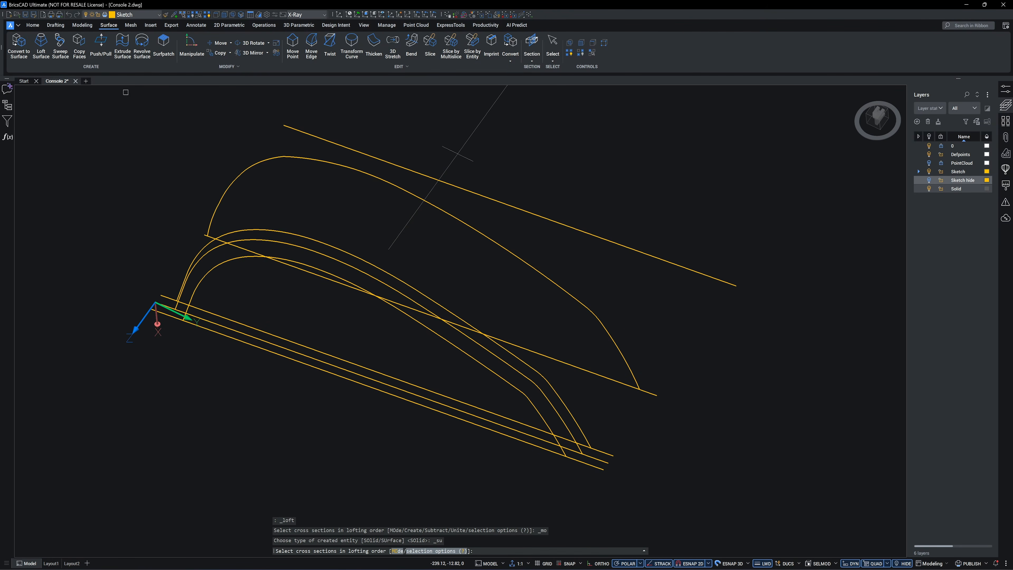
{"action": "left_click", "coordinate": [531, 367]}
{"action": "key", "text": "Return"}
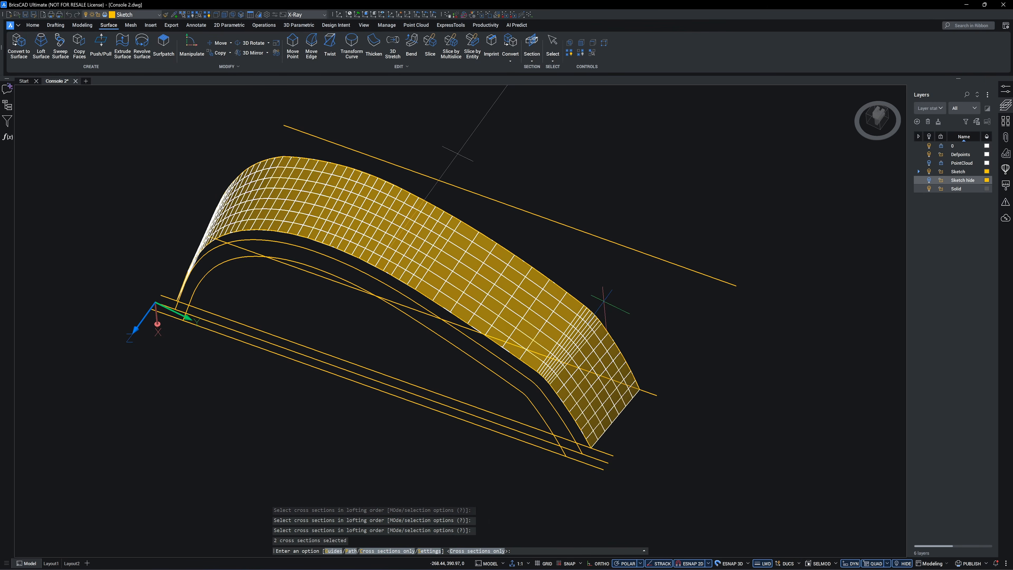
{"action": "key", "text": "Return"}
Loft the narrow rounded edge surface through the three closely spaced arched profiles.
{"action": "middle_click_drag", "start_coordinate": [654, 190], "coordinate": [688, 222], "text": "shift"}
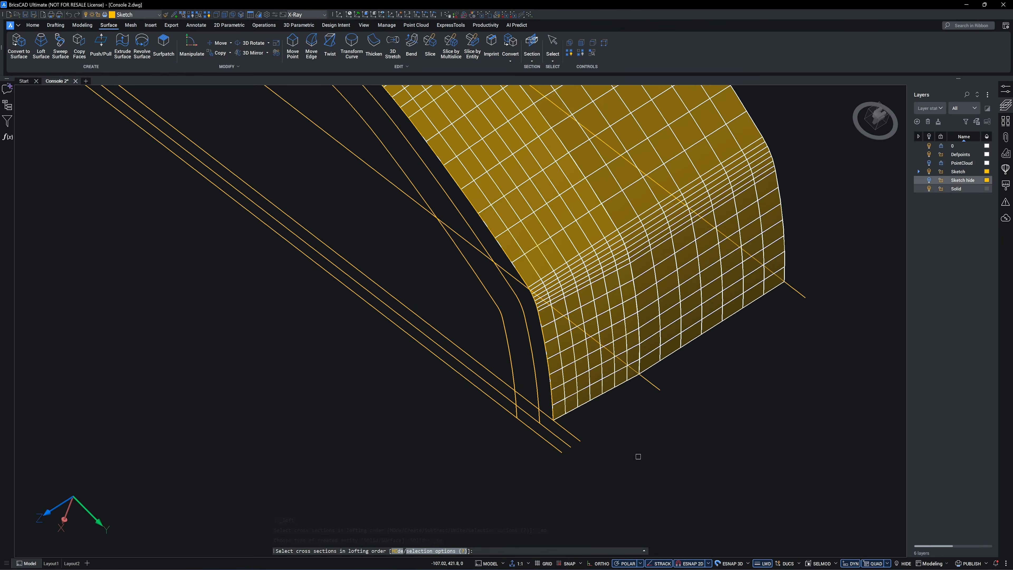
{"action": "scroll", "coordinate": [542, 353], "scroll_direction": "up", "scroll_amount": 3}
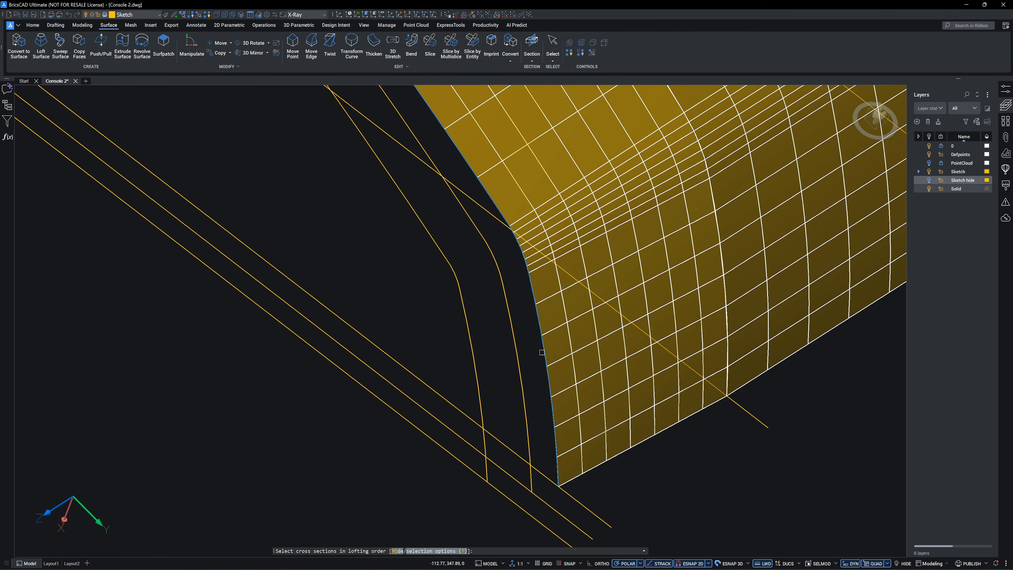
{"action": "left_click", "coordinate": [541, 353]}
{"action": "left_click", "coordinate": [520, 364]}
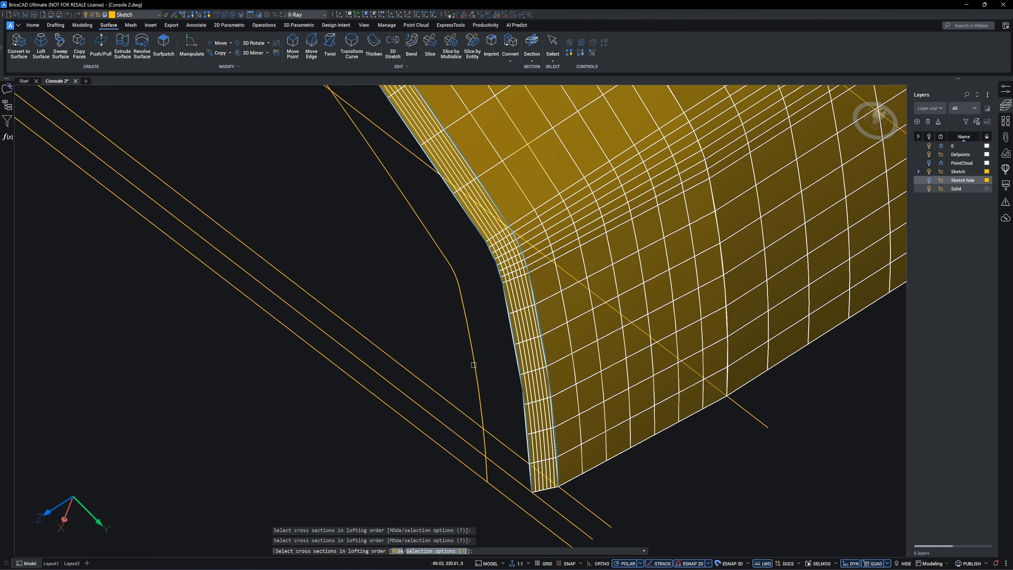
{"action": "scroll", "coordinate": [474, 365], "scroll_direction": "down", "scroll_amount": 5}
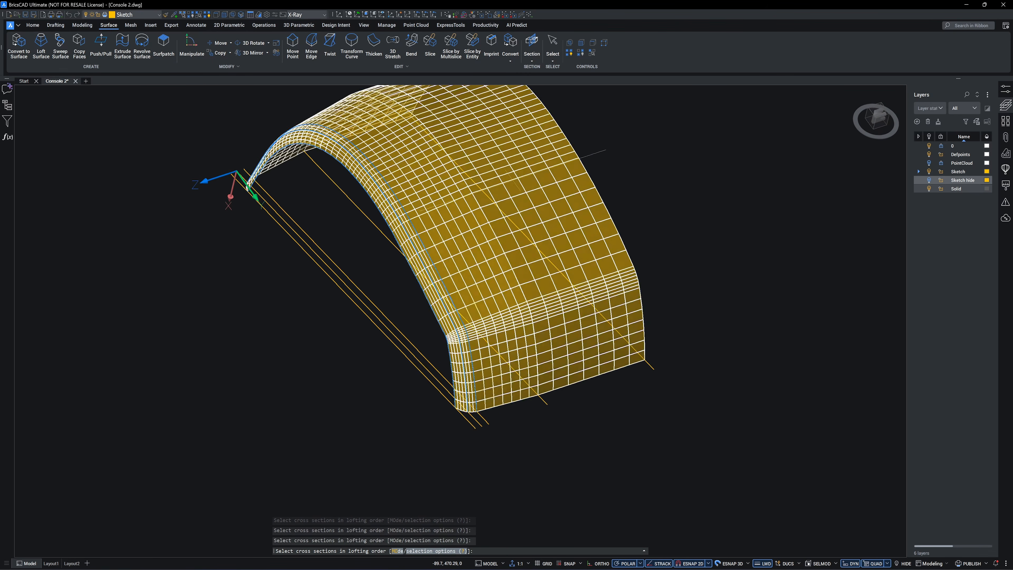
{"action": "middle_click_drag", "start_coordinate": [474, 365], "coordinate": [915, 180], "text": "shift"}
{"action": "key", "text": "Return"}
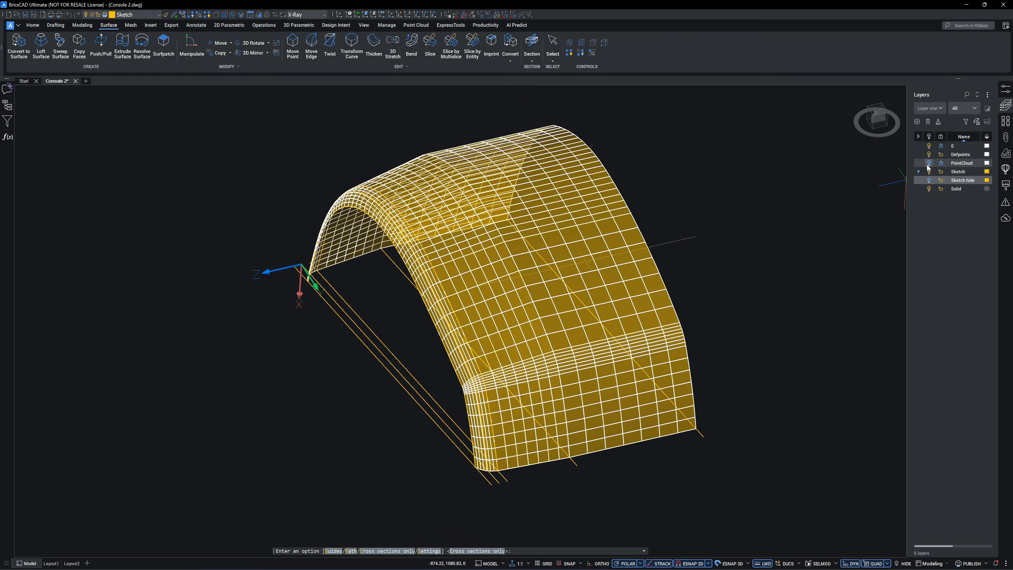
Toggle the PointCloud layer to compare the lofted surfaces with the scan from several angles.
{"action": "left_click", "coordinate": [929, 164]}
{"action": "middle_click_drag", "start_coordinate": [654, 463], "coordinate": [680, 443], "text": "shift"}
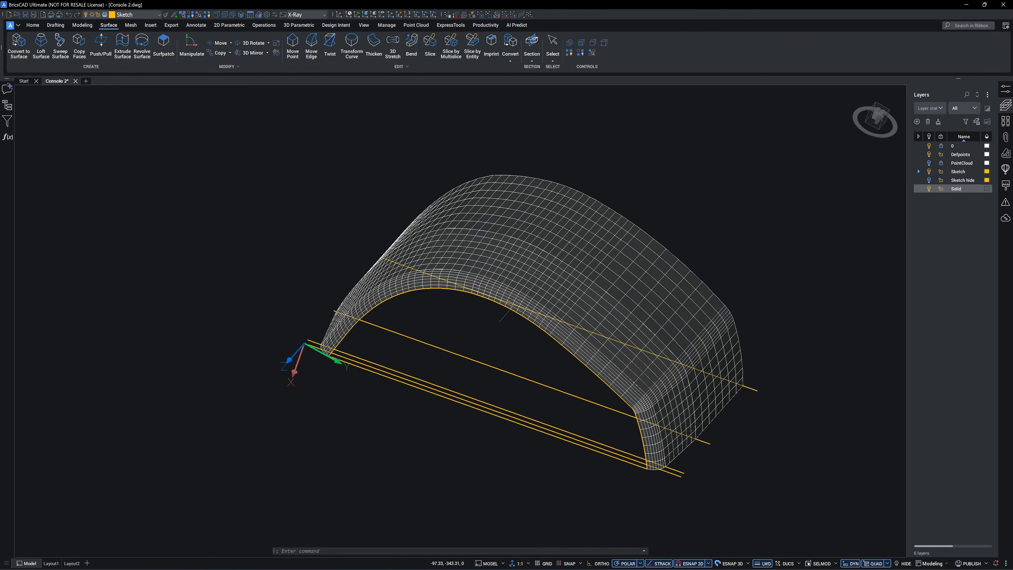
{"action": "scroll", "coordinate": [722, 324], "scroll_direction": "up", "scroll_amount": 1}
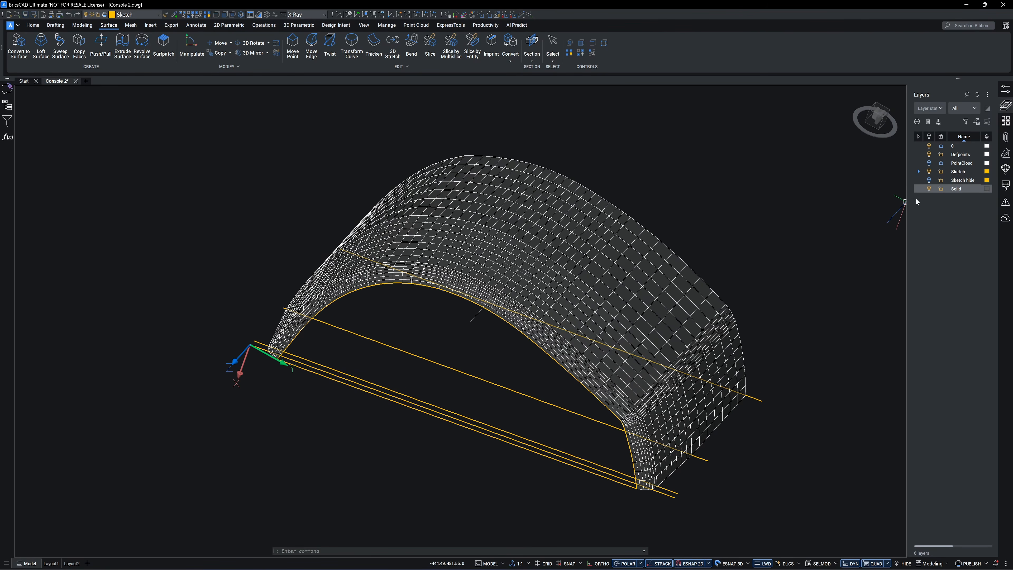
Hide the Solid layer and patch the closed boundary formed by the smaller arched side profile and its straight base line.
{"action": "left_click", "coordinate": [930, 189]}
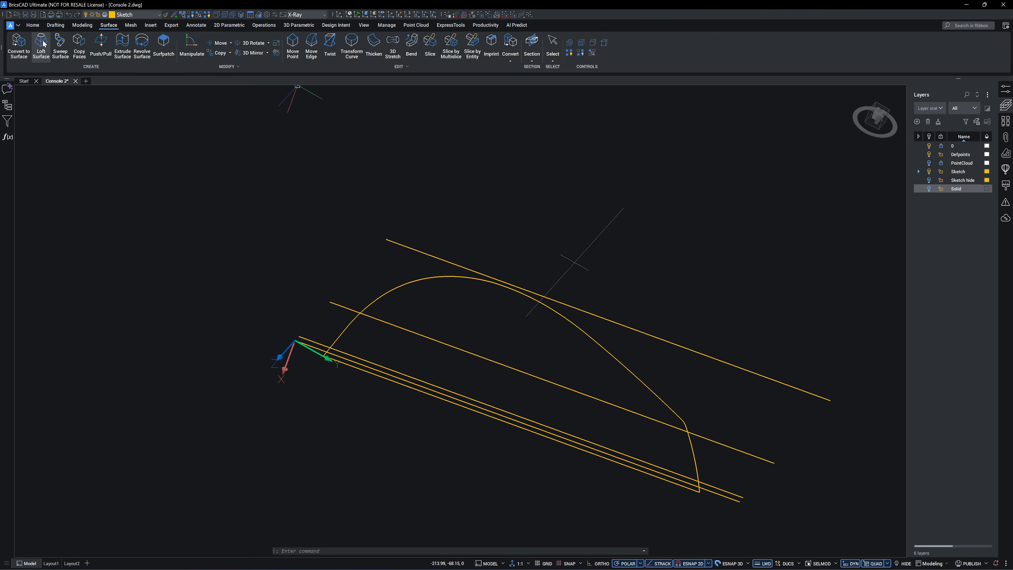
{"action": "left_click", "coordinate": [163, 44]}
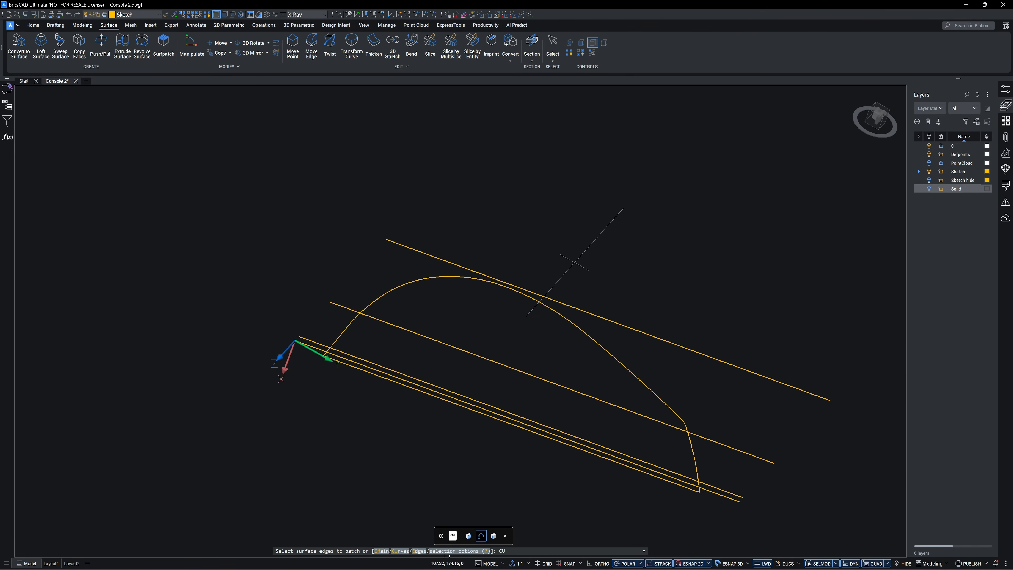
{"action": "left_click", "coordinate": [626, 370]}
{"action": "key", "text": "Return"}
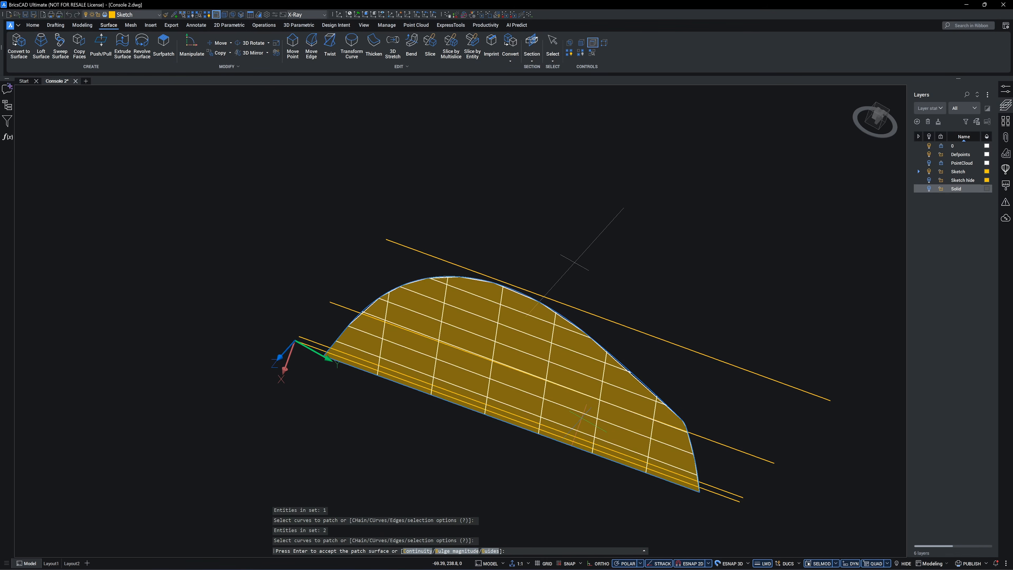
{"action": "key", "text": "Return"}
Extract the surface edges and use them to patch the flat base outline and the large arched side.
{"action": "scroll", "coordinate": [705, 392], "scroll_direction": "down", "scroll_amount": 2}
{"action": "middle_click_drag", "start_coordinate": [706, 392], "coordinate": [745, 353], "text": "shift"}
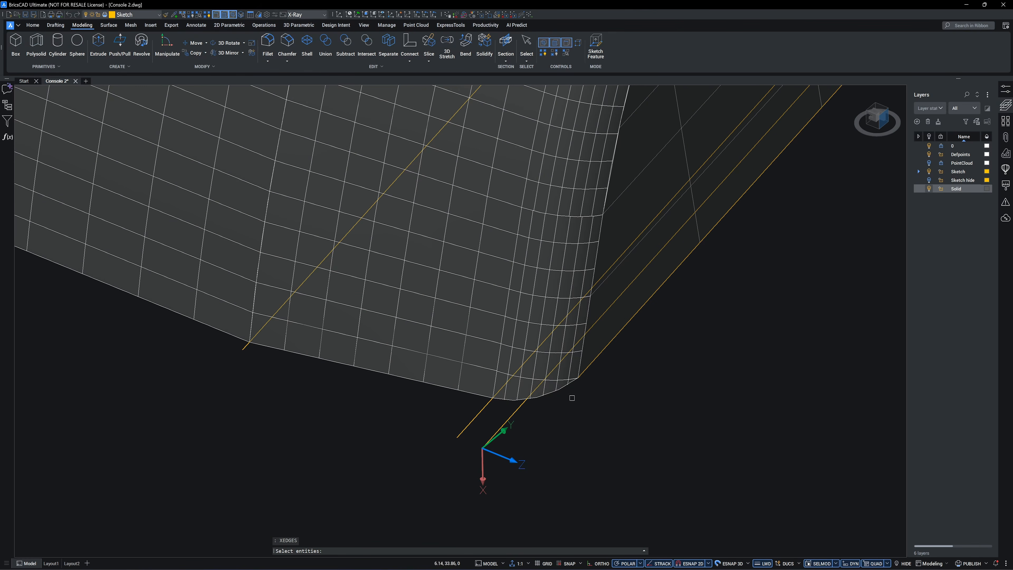
{"action": "key", "text": "Return"}
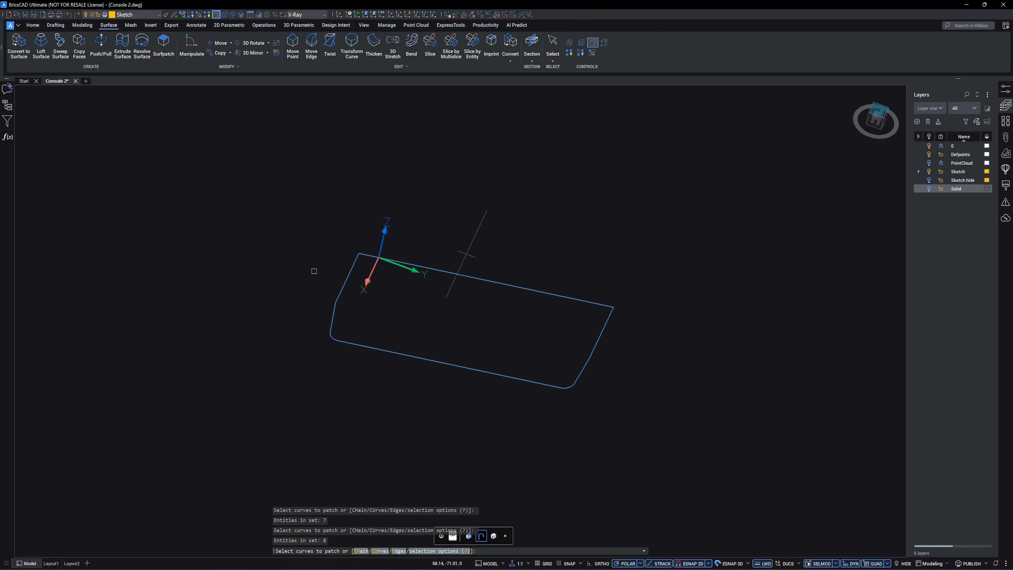
{"action": "key", "text": "Return"}
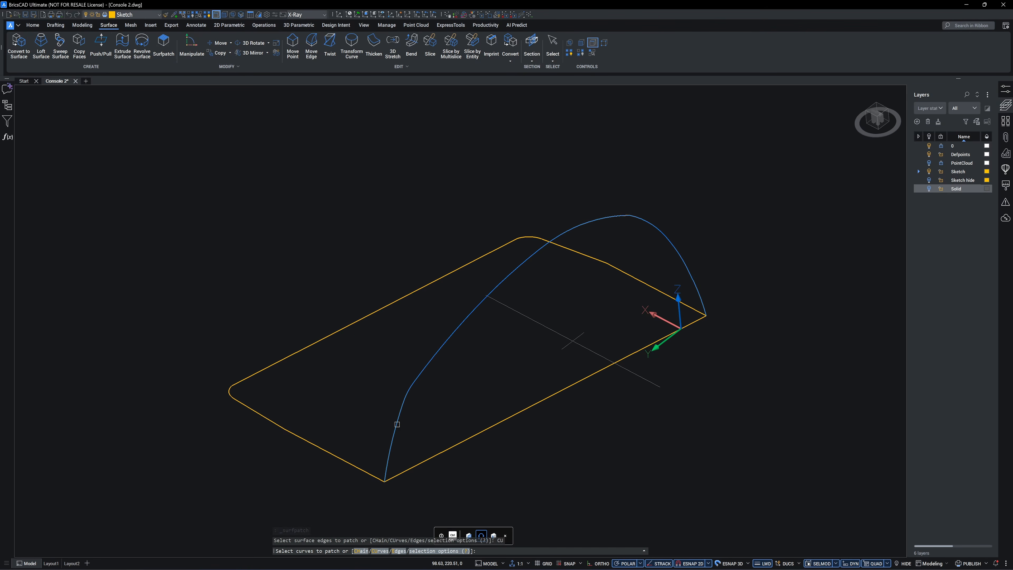
{"action": "left_click", "coordinate": [397, 424]}
{"action": "key", "text": "Return"}
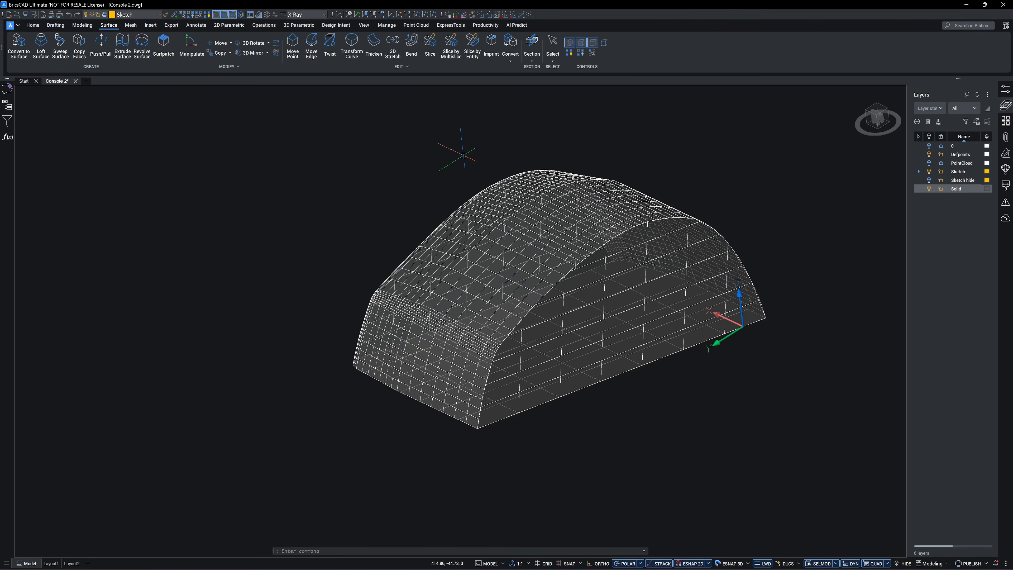
Select all console surfaces and stitch them into one solid.
{"action": "left_click", "coordinate": [837, 506]}
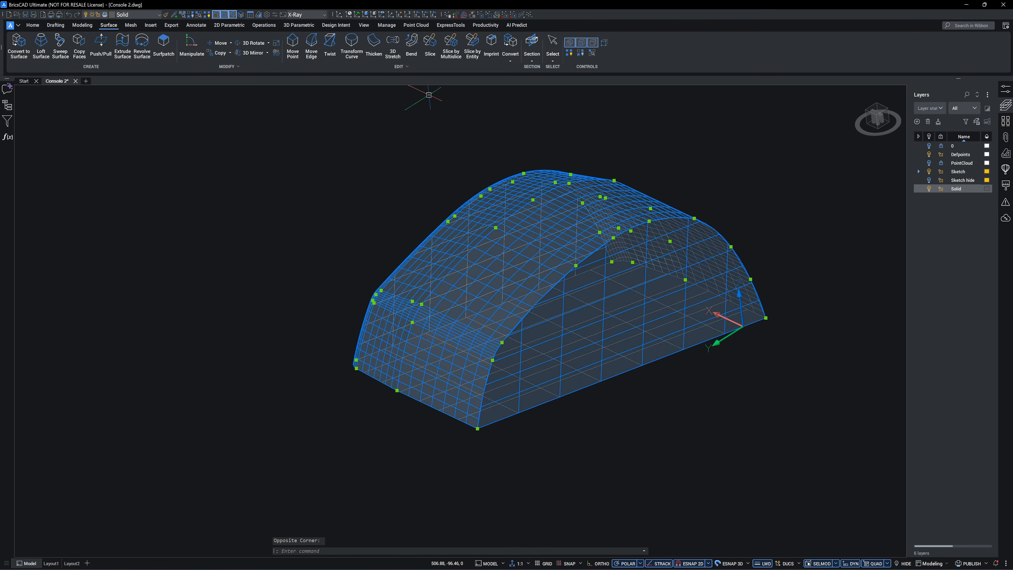
{"action": "left_click", "coordinate": [400, 67]}
{"action": "left_click", "coordinate": [306, 91]}
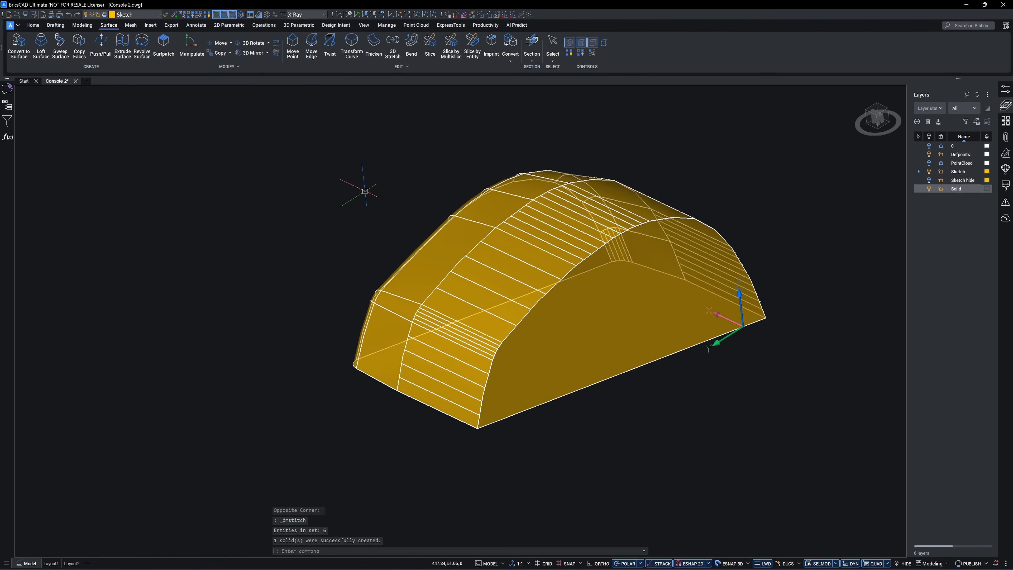
Toggle the PointCloud layer to compare the stitched solid with the scan.
{"action": "middle_click_drag", "start_coordinate": [794, 388], "coordinate": [658, 175], "text": "shift"}
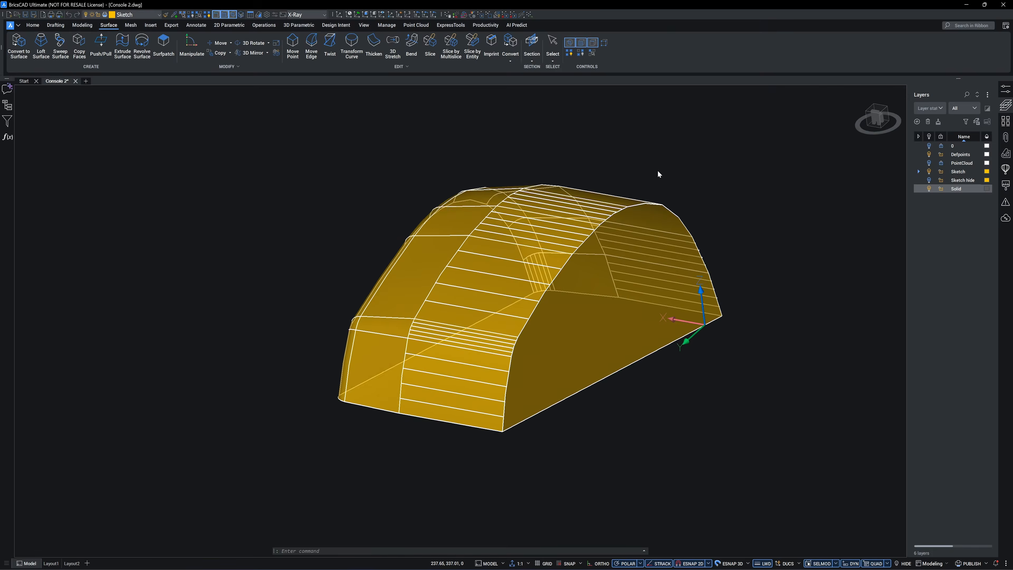
{"action": "left_click", "coordinate": [930, 162]}
{"action": "middle_click_drag", "start_coordinate": [853, 176], "coordinate": [763, 177], "text": "shift"}
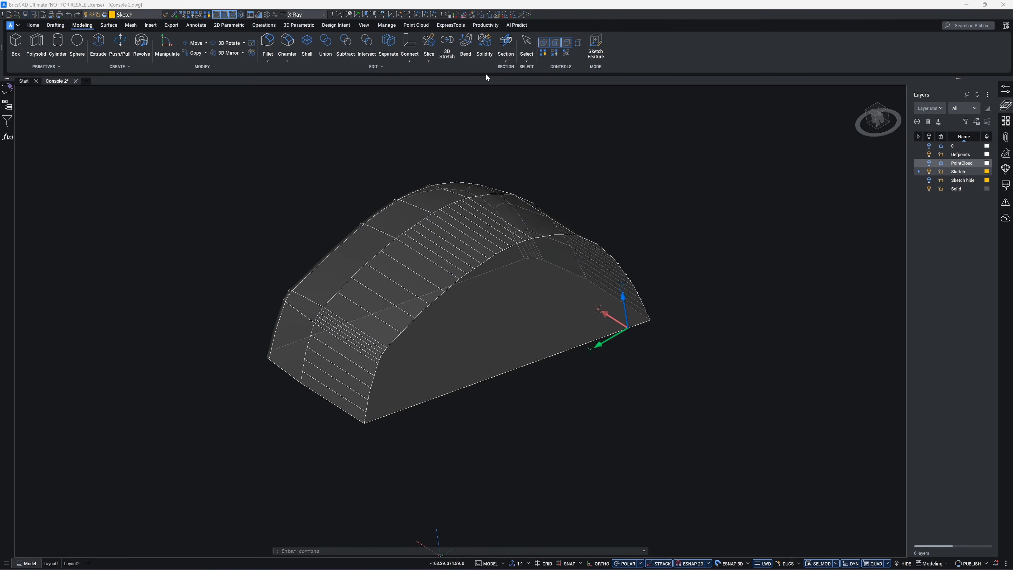
Shell the console solid with an offset distance of 3.2, removing the base face and the large arched side face.
{"action": "left_click", "coordinate": [307, 44]}
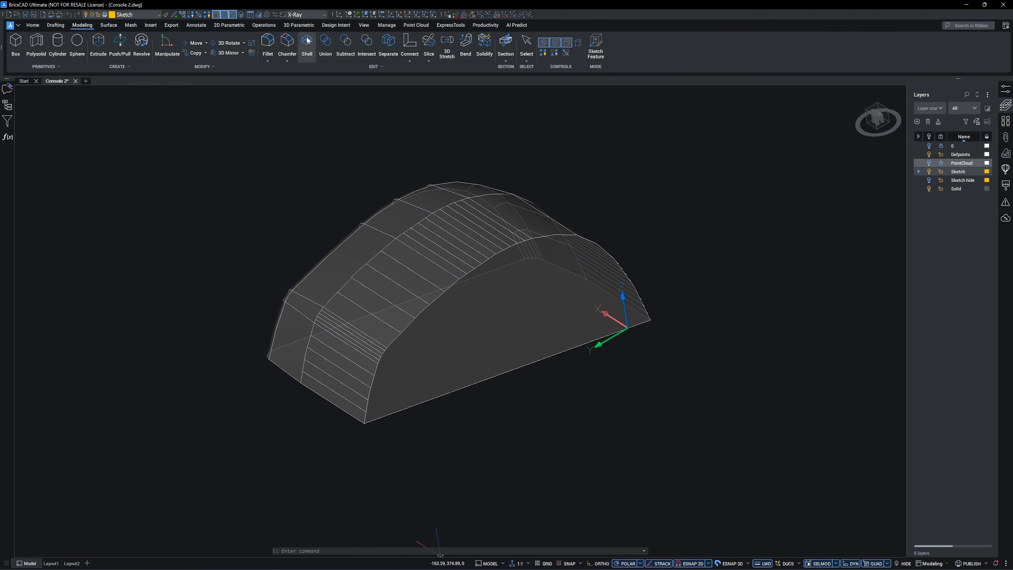
{"action": "left_click", "coordinate": [561, 232]}
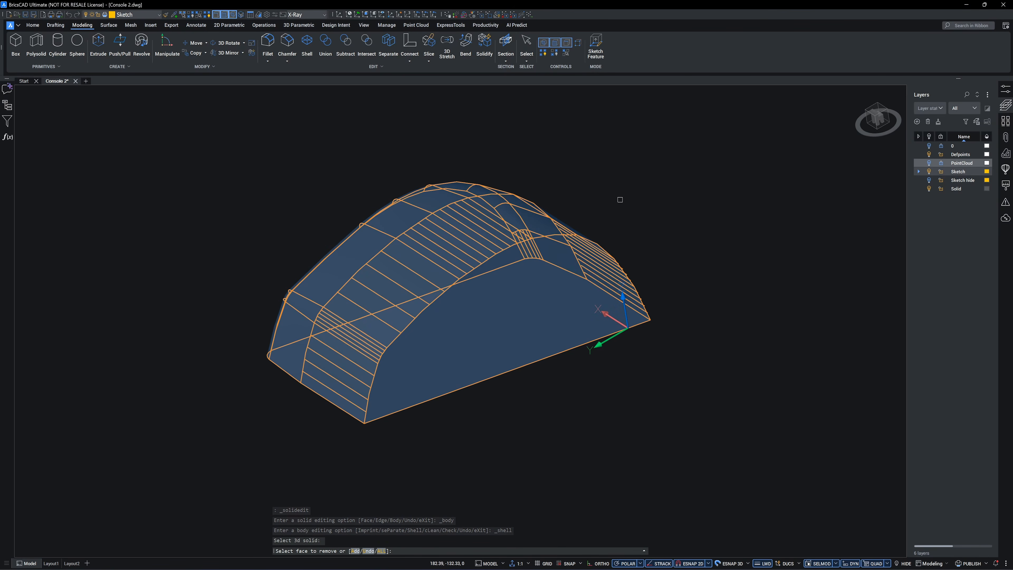
{"action": "middle_click_drag", "start_coordinate": [709, 415], "coordinate": [443, 259], "text": "shift"}
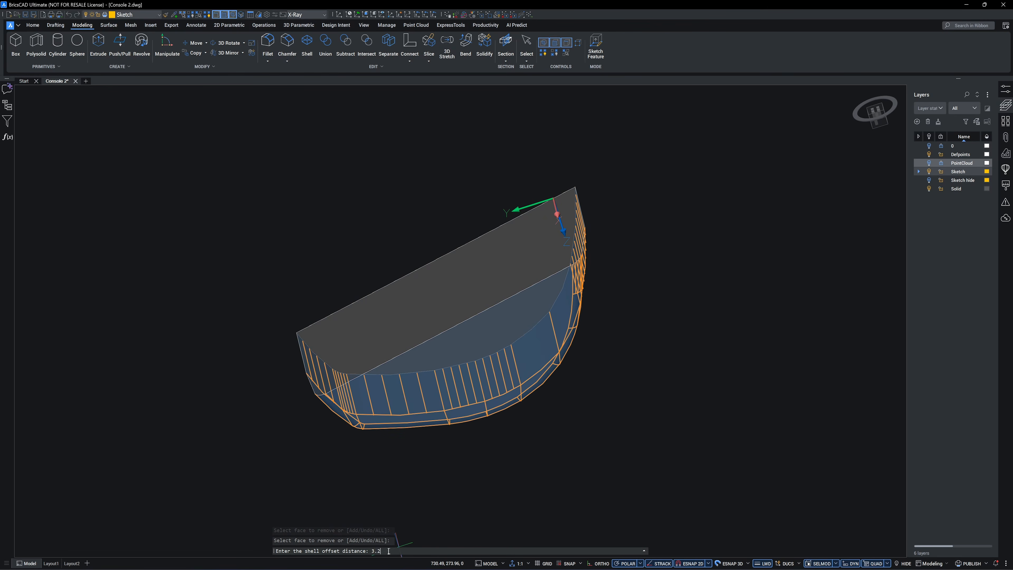
{"action": "key", "text": "Return"}
{"action": "type", "text": "3.2"}
{"action": "key", "text": "Return"}
Turn on the PointCloud layer to check the shelled solid against the scan.
{"action": "middle_click_drag", "start_coordinate": [697, 229], "coordinate": [586, 248], "text": "shift"}
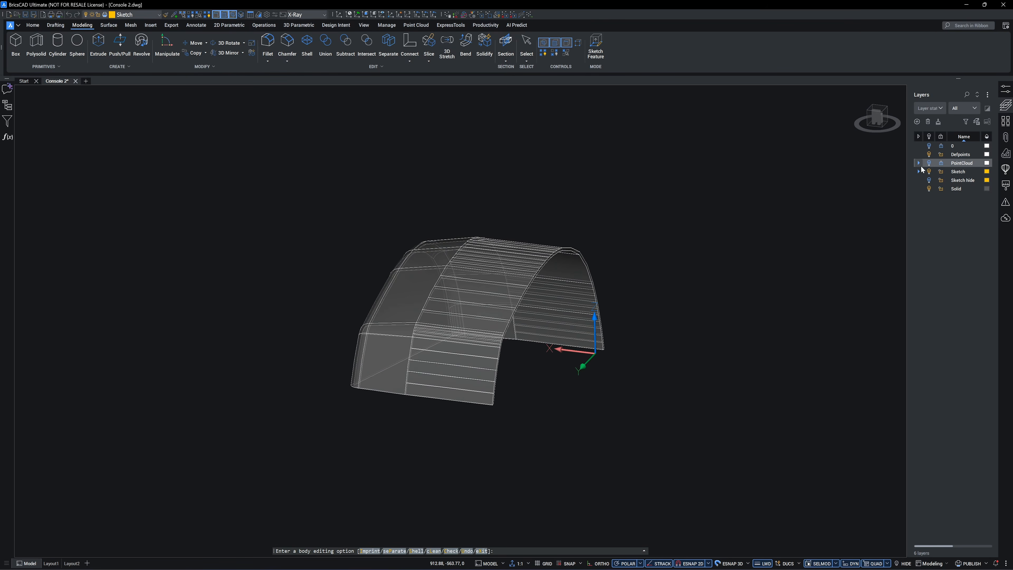
{"action": "left_click", "coordinate": [929, 163]}
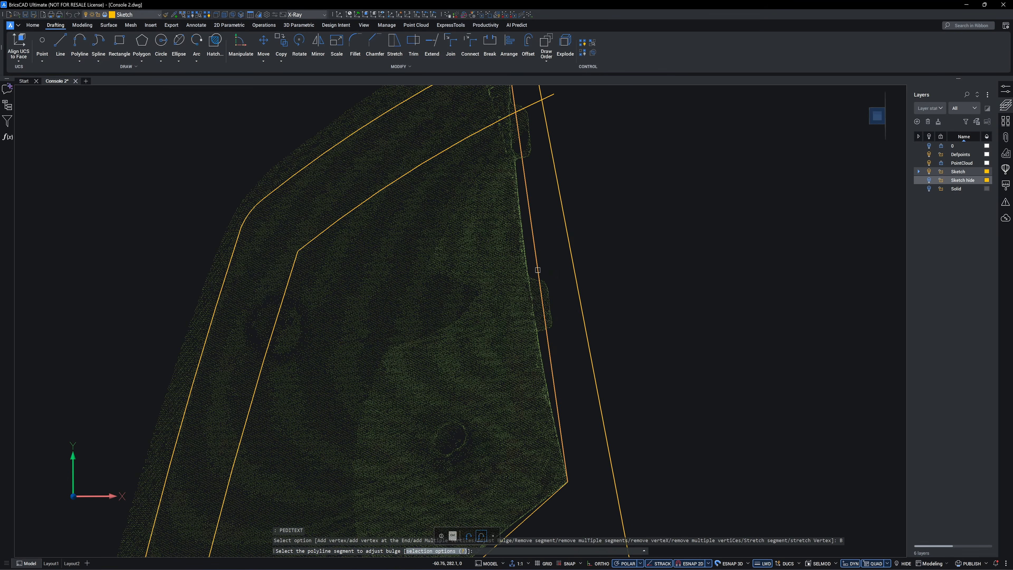
Adjust the bulge of the diagonal polyline segments through points on the point cloud's curved inner edge.
{"action": "key", "text": "b"}
{"action": "key", "text": "Return"}
{"action": "scroll", "coordinate": [552, 244], "scroll_direction": "up", "scroll_amount": 5}
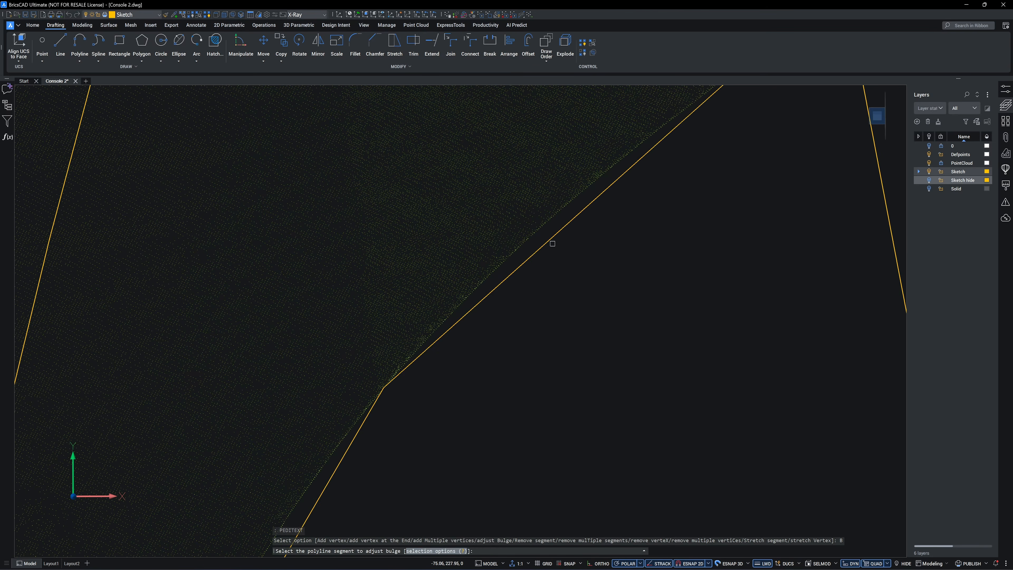
{"action": "left_click", "coordinate": [551, 240]}
{"action": "scroll", "coordinate": [543, 227], "scroll_direction": "down", "scroll_amount": 3}
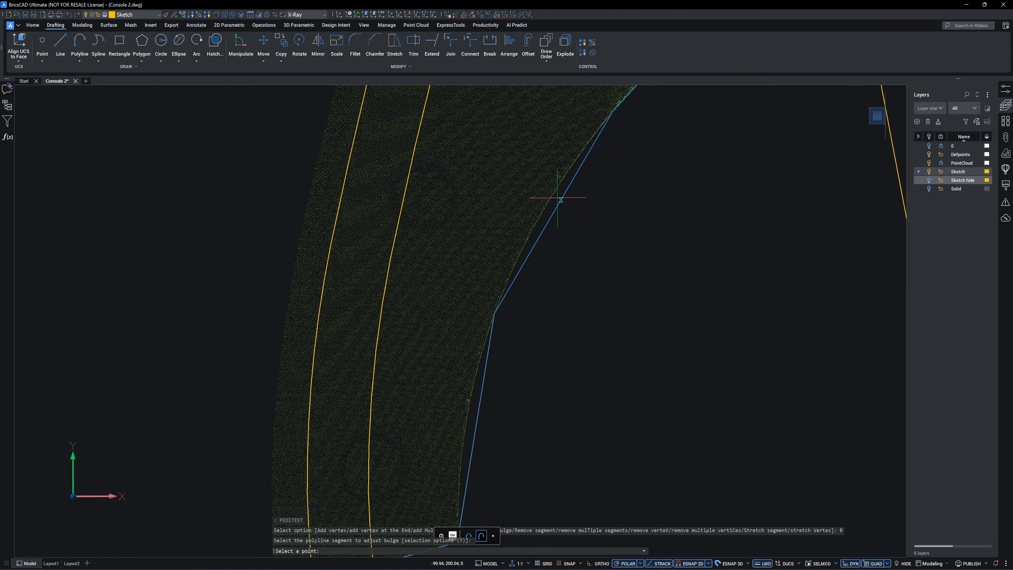
{"action": "left_click", "coordinate": [553, 195]}
Adjust the bulge of the long steep polyline segment above the short step to follow the scan edge.
{"action": "key", "text": "Return"}
{"action": "type", "text": "b"}
{"action": "key", "text": "Return"}
{"action": "scroll", "coordinate": [533, 346], "scroll_direction": "down", "scroll_amount": 1}
{"action": "middle_click_drag", "start_coordinate": [482, 384], "coordinate": [480, 296]}
{"action": "scroll", "coordinate": [480, 296], "scroll_direction": "up", "scroll_amount": 2}
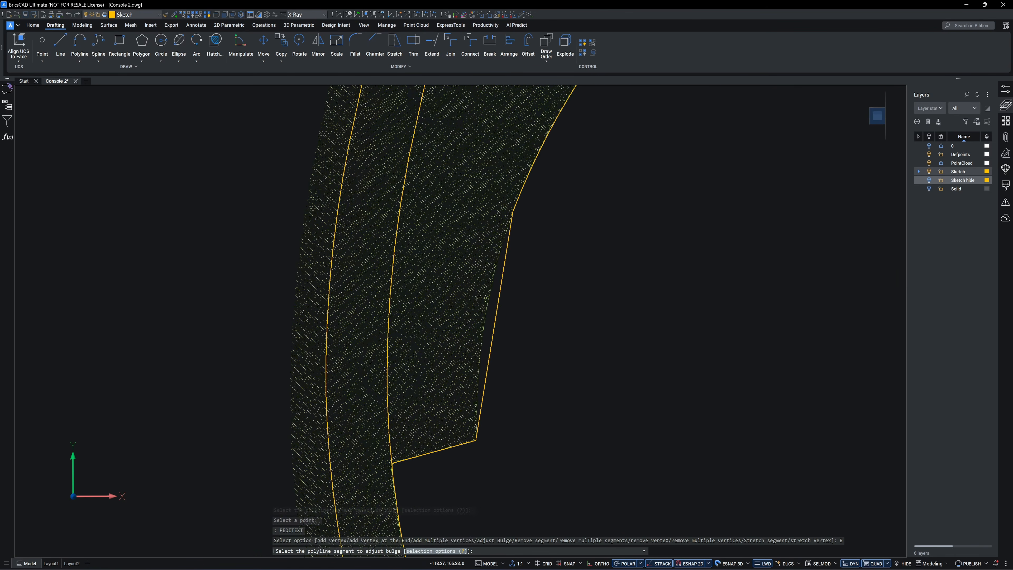
{"action": "left_click", "coordinate": [498, 322]}
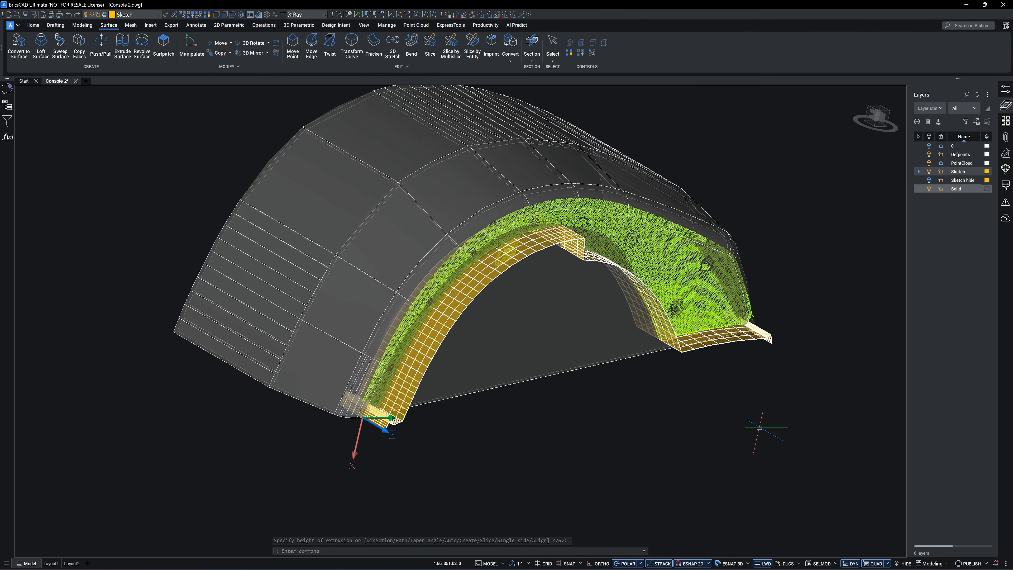
Slice the console solid with the stepped arched surface and remove the cutting surface.
{"action": "left_click", "coordinate": [428, 43]}
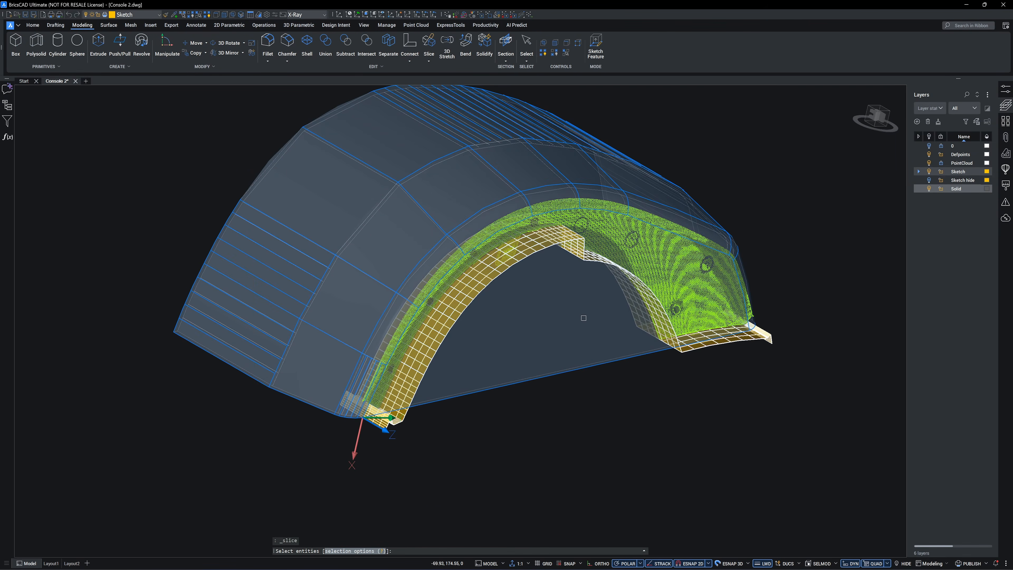
{"action": "key", "text": "Return"}
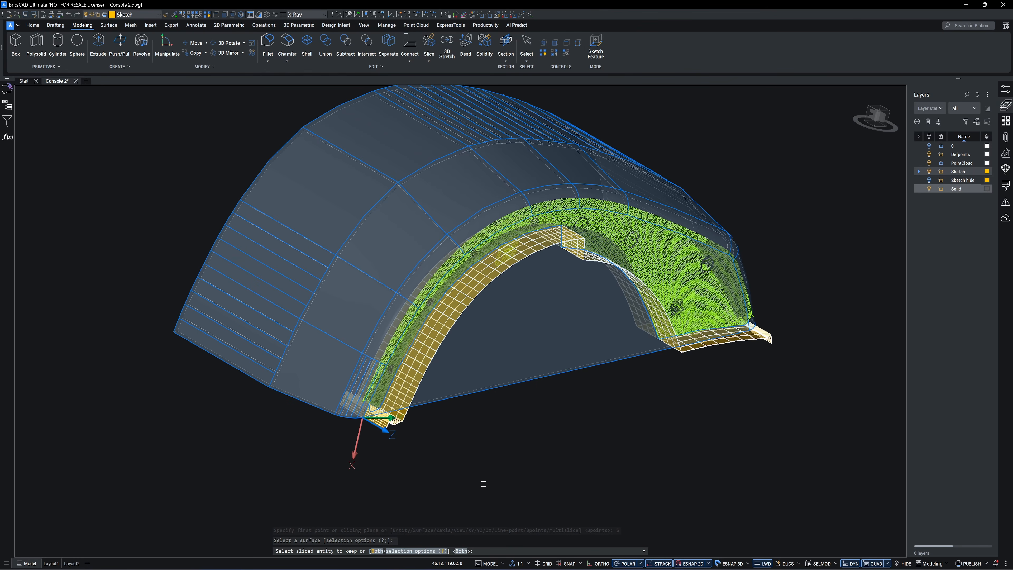
{"action": "key", "text": "Return"}
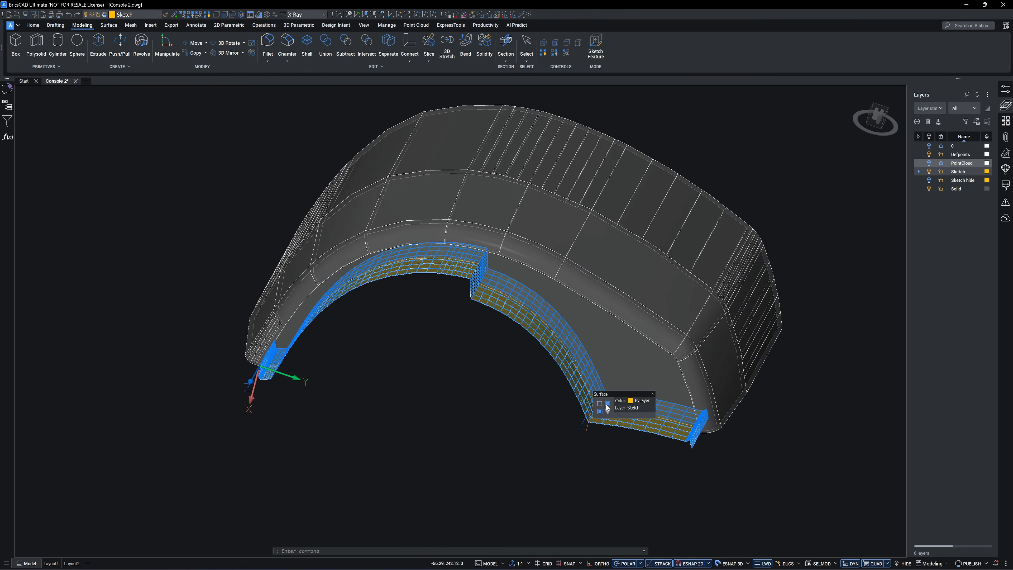
{"action": "left_click", "coordinate": [607, 404]}
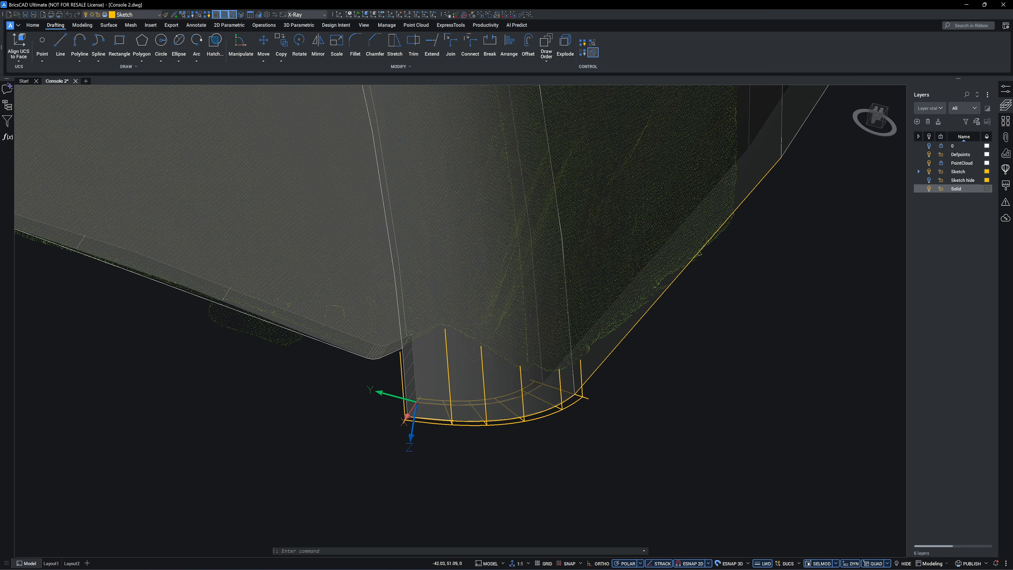
Draw straight lines joining the upper ends of the first four upright guide lines around the console's lower corner.
{"action": "left_click", "coordinate": [56, 46]}
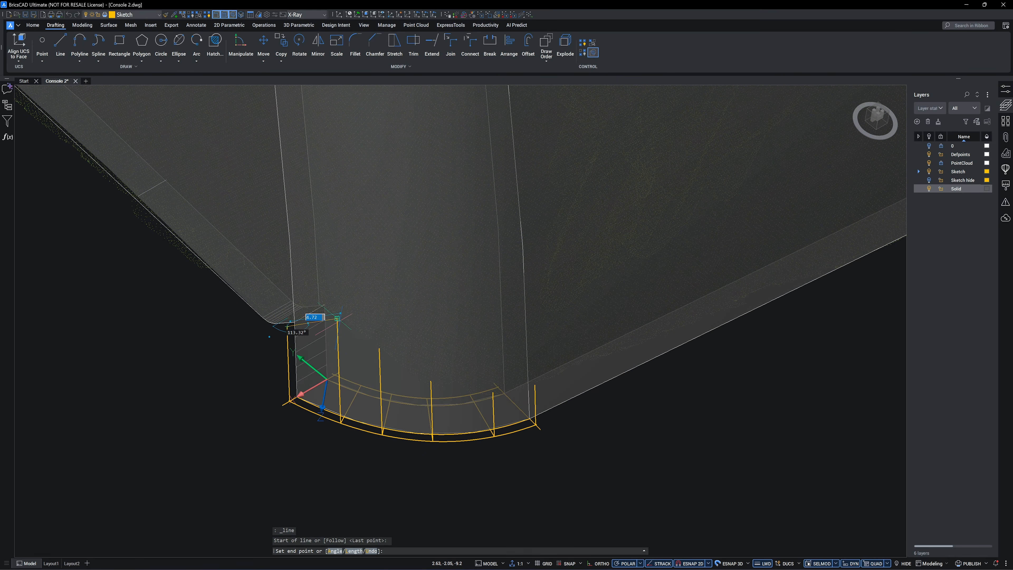
{"action": "left_click", "coordinate": [337, 318]}
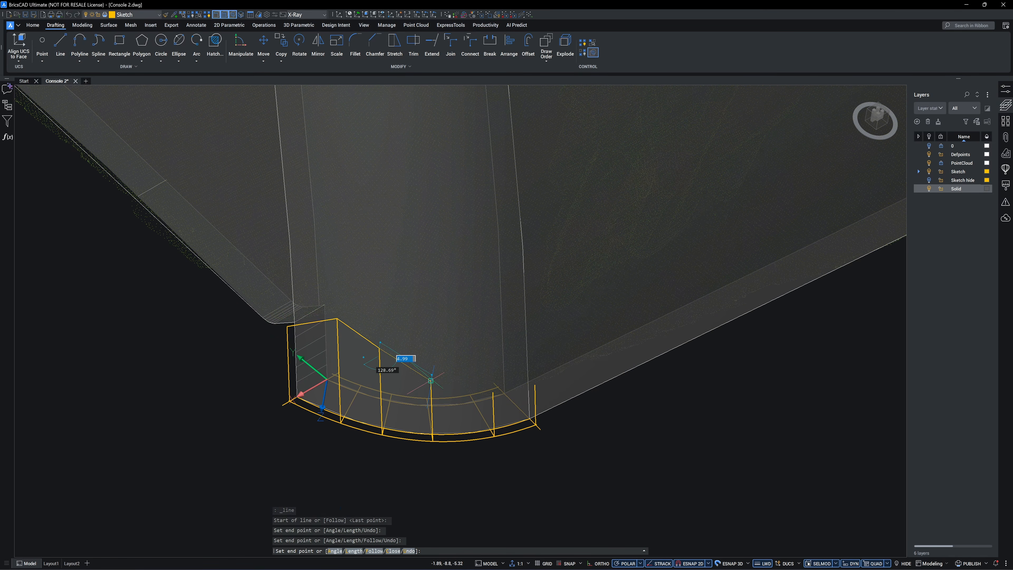
{"action": "key", "text": "Return"}
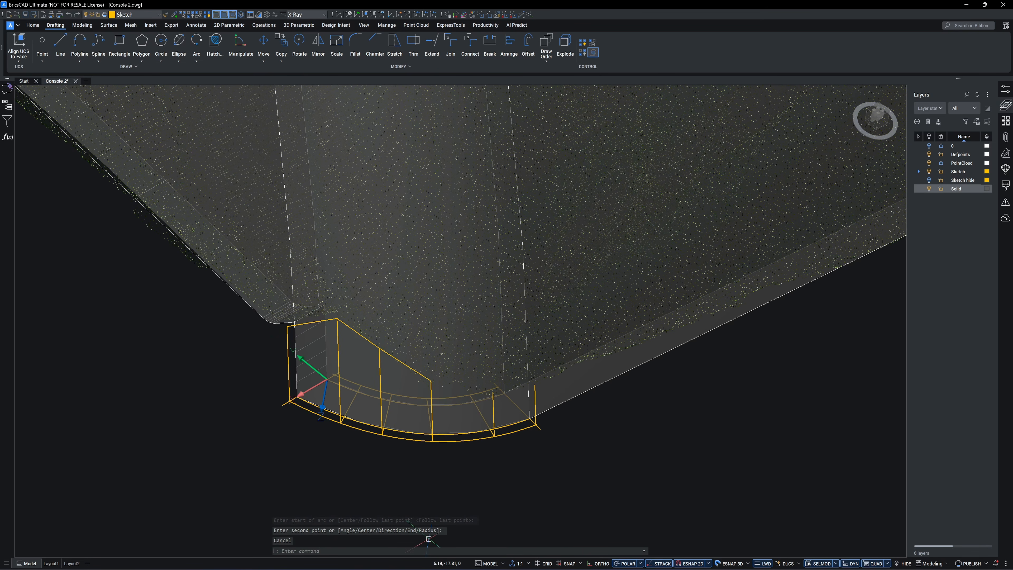
Draw a fit spline through the upper ends of the last three upright guide lines, continuing from the straight segments.
{"action": "left_click", "coordinate": [99, 47]}
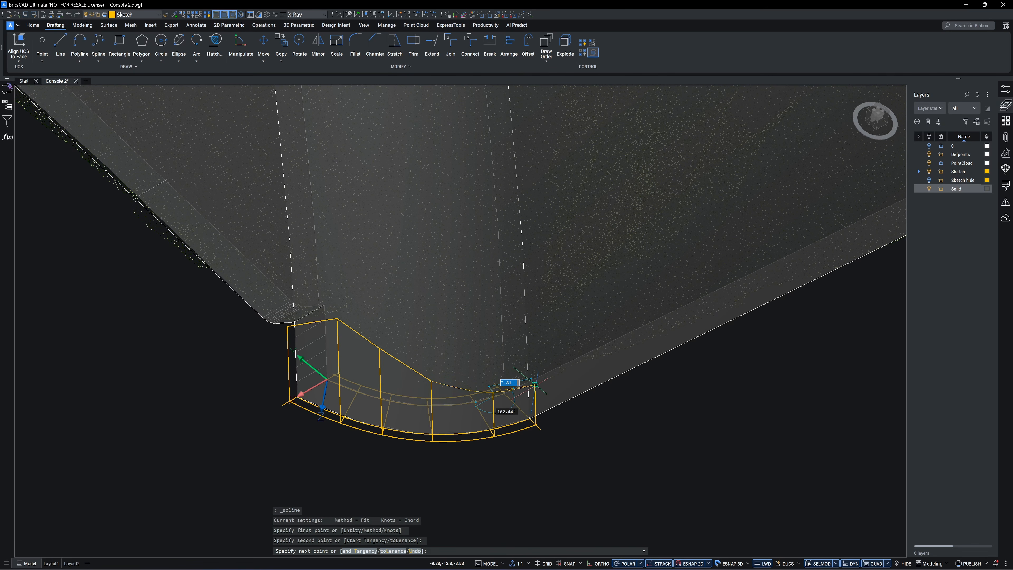
{"action": "left_click", "coordinate": [535, 384]}
{"action": "scroll", "coordinate": [612, 449], "scroll_direction": "down", "scroll_amount": 2}
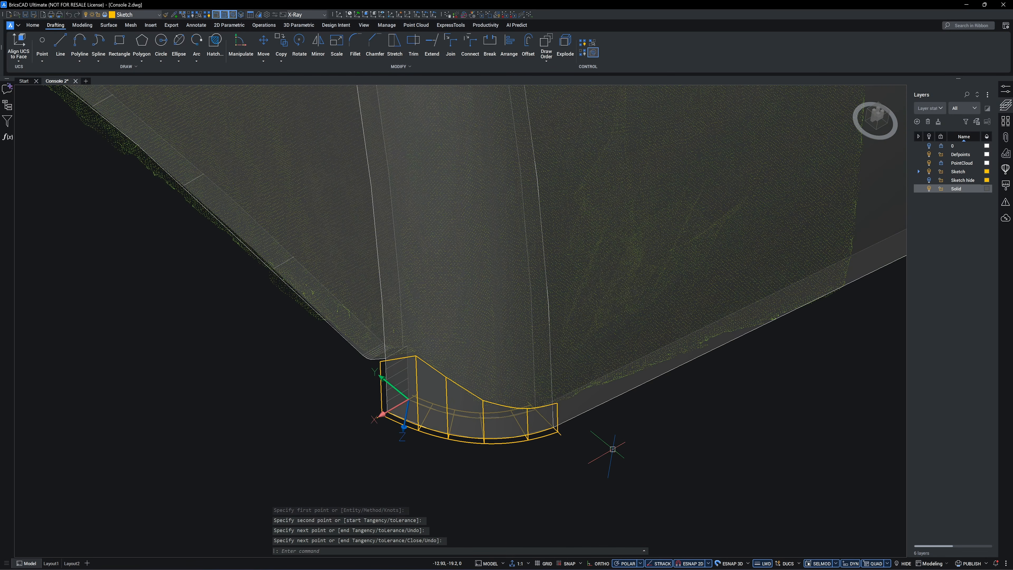
{"action": "middle_click_drag", "start_coordinate": [613, 450], "coordinate": [558, 441], "text": "shift"}
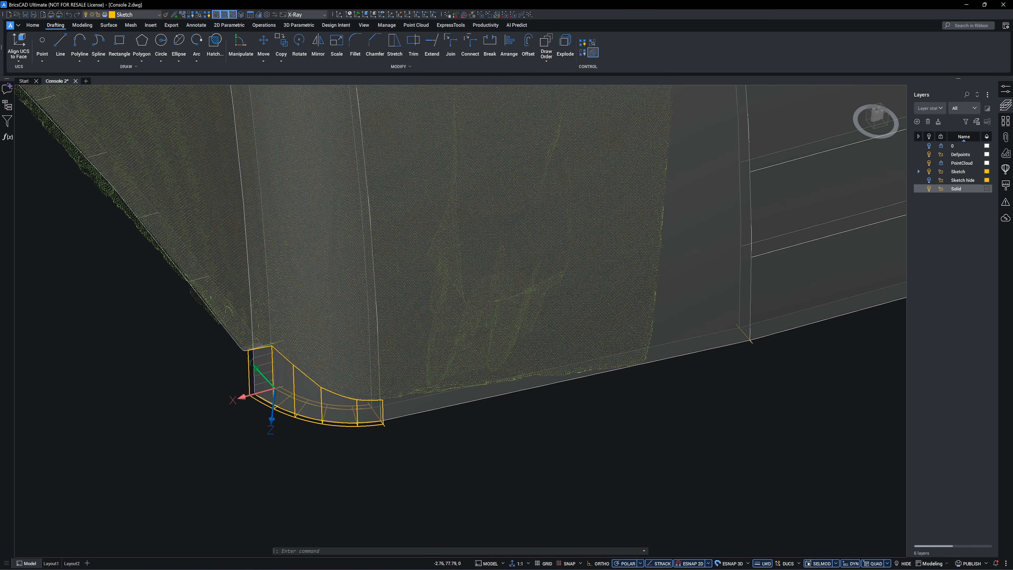
Draw a straight line from the spline's end to the next panel corner on the console's lower edge.
{"action": "left_click", "coordinate": [752, 343]}
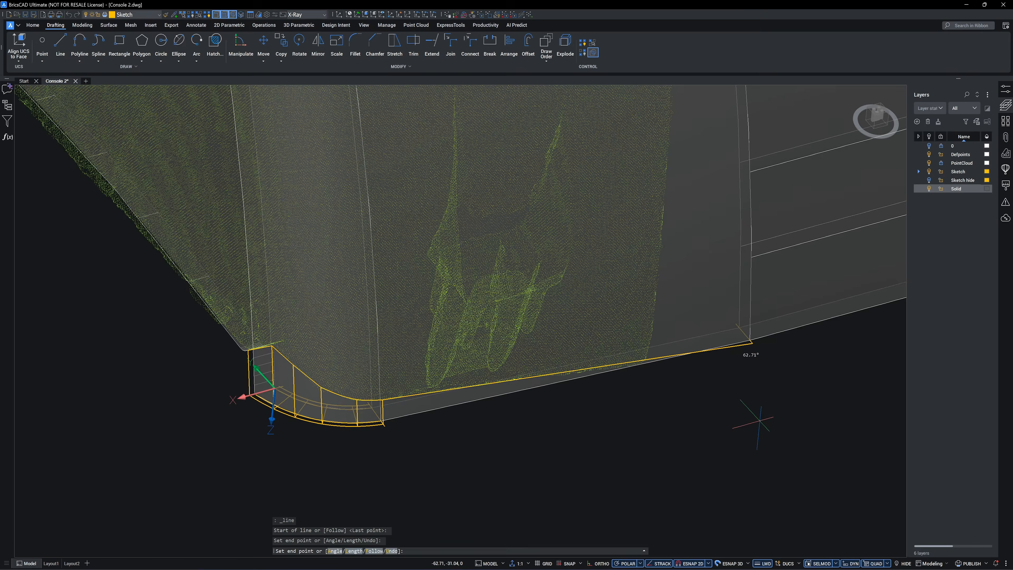
{"action": "key", "text": "Return"}
{"action": "scroll", "coordinate": [744, 437], "scroll_direction": "down", "scroll_amount": 2}
{"action": "middle_click_drag", "start_coordinate": [742, 439], "coordinate": [722, 423], "text": "shift"}
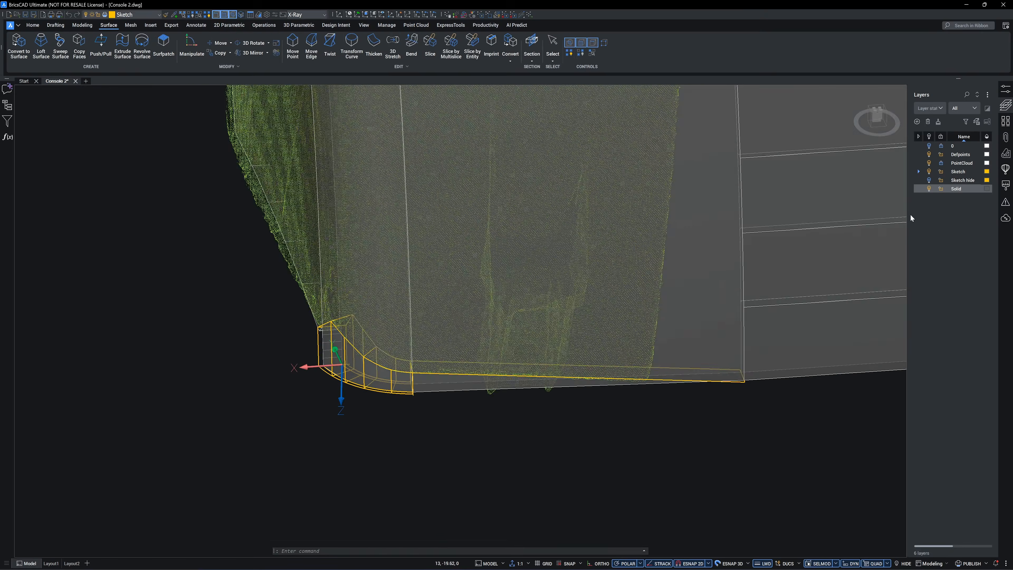
Turn off the Solid and PointCloud layers to isolate the corner's two sketch profiles.
{"action": "left_click", "coordinate": [930, 188]}
{"action": "middle_click_drag", "start_coordinate": [814, 262], "coordinate": [790, 273], "text": "shift"}
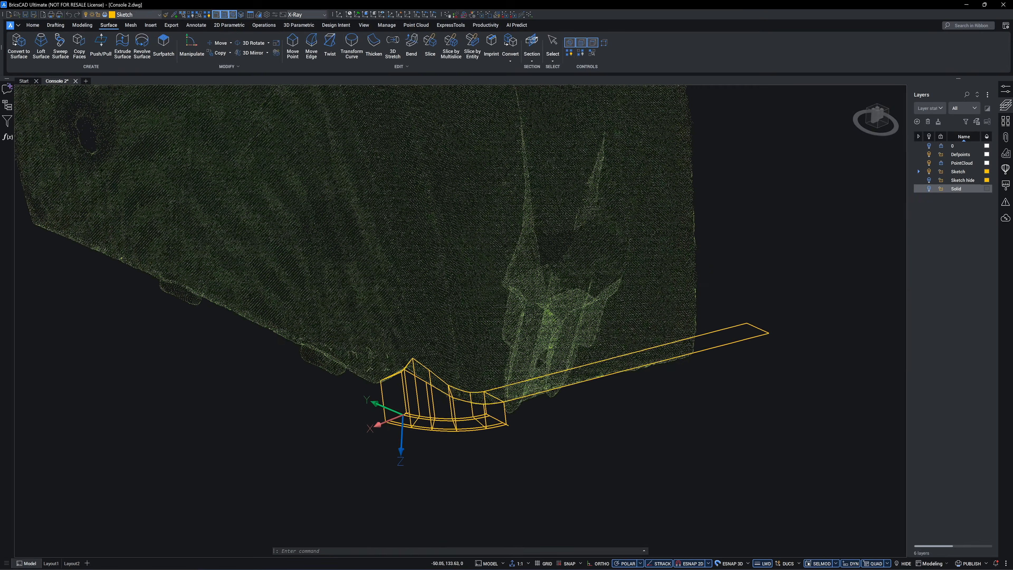
{"action": "left_click", "coordinate": [930, 163]}
{"action": "mouse_move", "coordinate": [761, 215]}
{"action": "middle_mouse_down", "text": "shift"}
{"action": "mouse_move", "coordinate": [631, 223]}
{"action": "mouse_move", "coordinate": [474, 186]}
{"action": "middle_mouse_up", "text": "shift"}
Loft a surface between the two parallel corner profiles using cross sections only.
{"action": "left_click", "coordinate": [41, 45]}
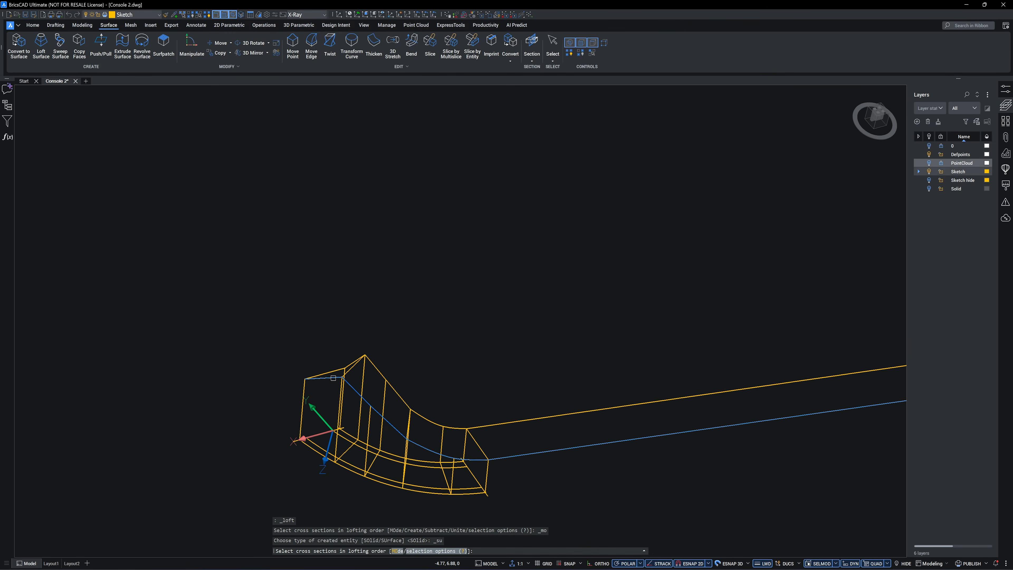
{"action": "left_click", "coordinate": [335, 378]}
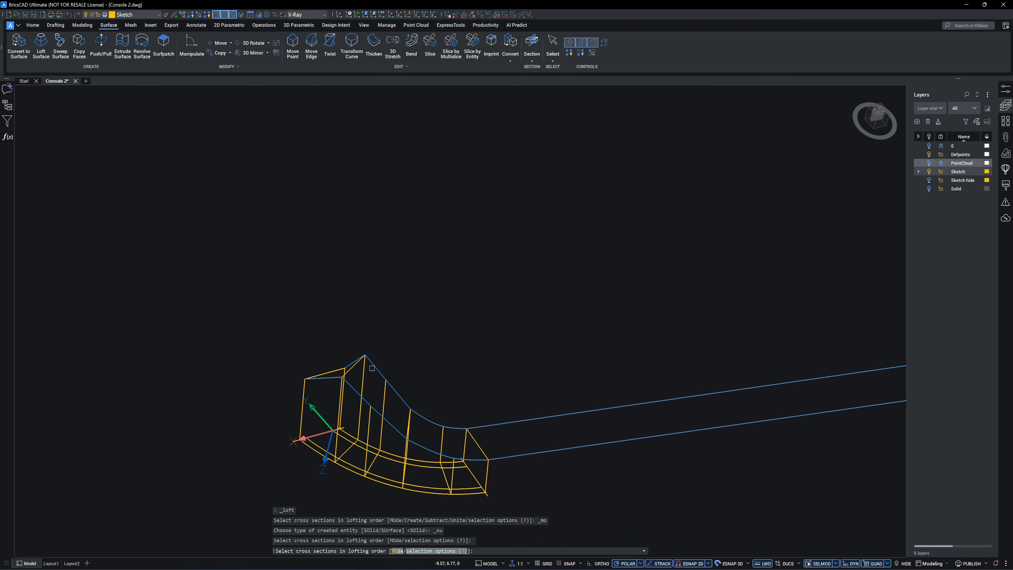
{"action": "left_click", "coordinate": [373, 369]}
{"action": "key", "text": "Return"}
{"action": "key", "text": "Return"}
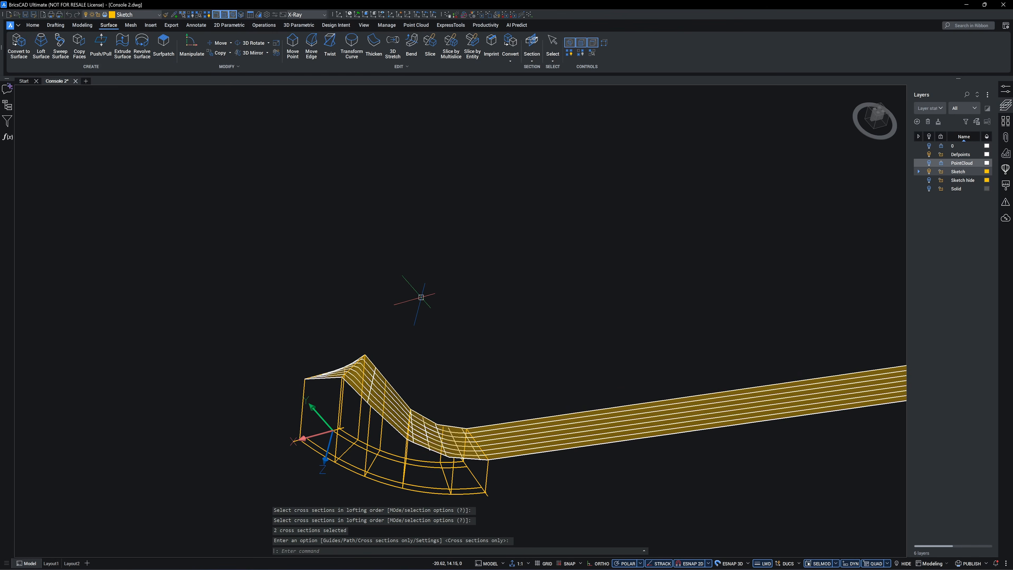
{"action": "scroll", "coordinate": [420, 296], "scroll_direction": "down", "scroll_amount": 2}
{"action": "middle_click_drag", "start_coordinate": [420, 297], "coordinate": [890, 215], "text": "shift"}
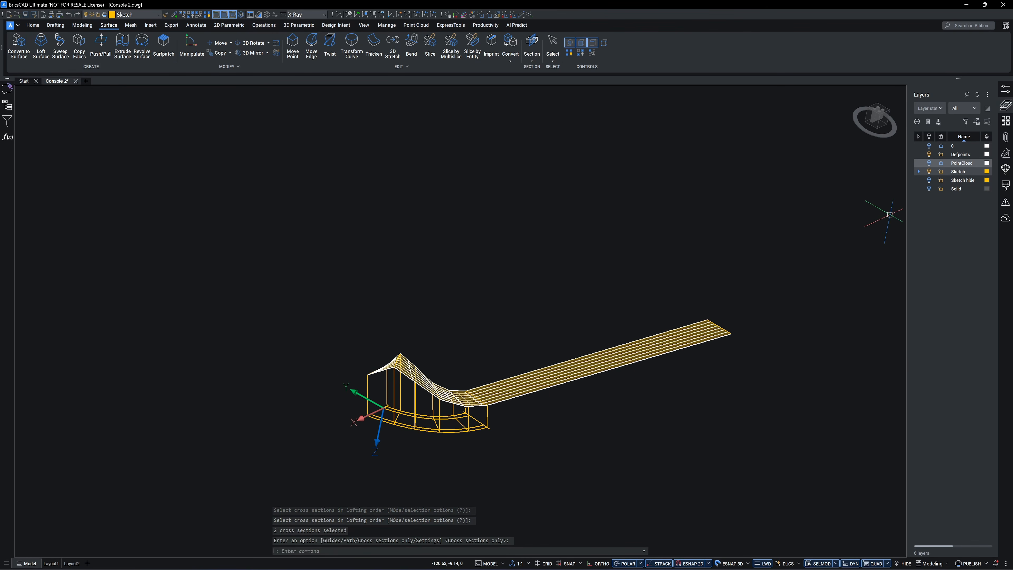
Turn on the Solid layer and slice the console solid with the lofted surface at its lower corner.
{"action": "left_click", "coordinate": [930, 189]}
{"action": "scroll", "coordinate": [731, 443], "scroll_direction": "up", "scroll_amount": 3}
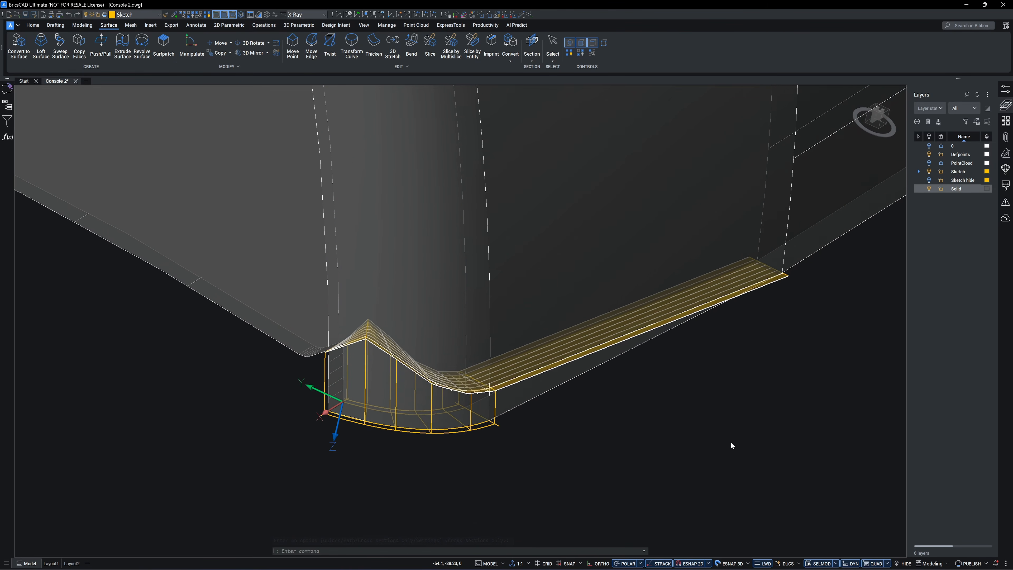
{"action": "middle_click_drag", "start_coordinate": [731, 443], "coordinate": [717, 423], "text": "shift"}
{"action": "left_click", "coordinate": [430, 44]}
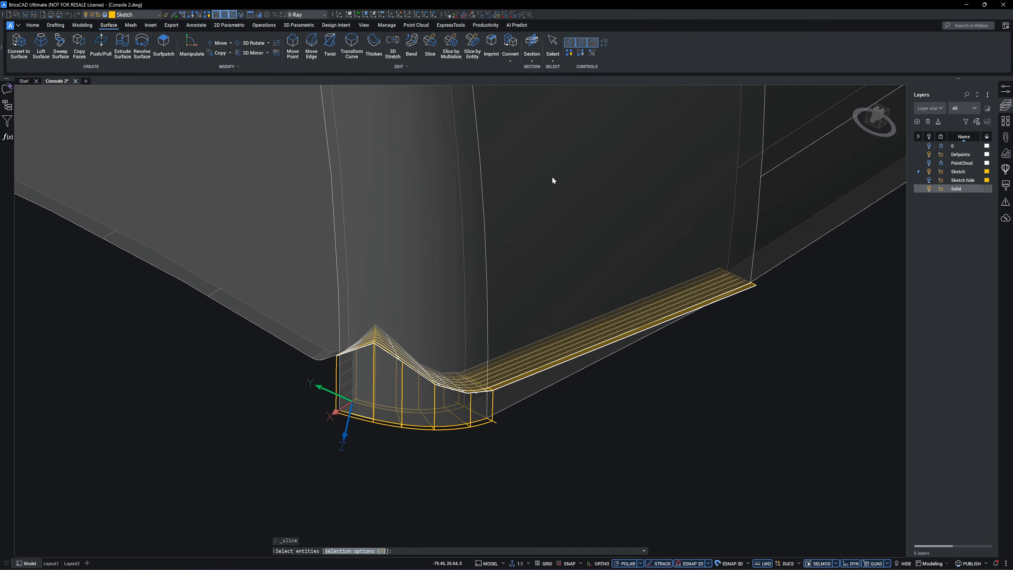
{"action": "key", "text": "Return"}
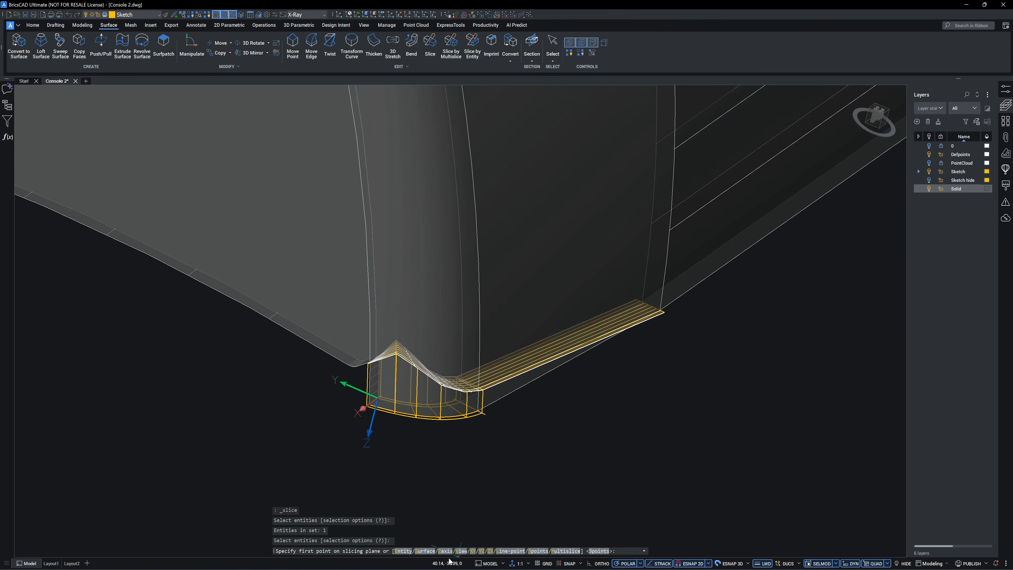
{"action": "left_click", "coordinate": [501, 383]}
{"action": "key", "text": "Return"}
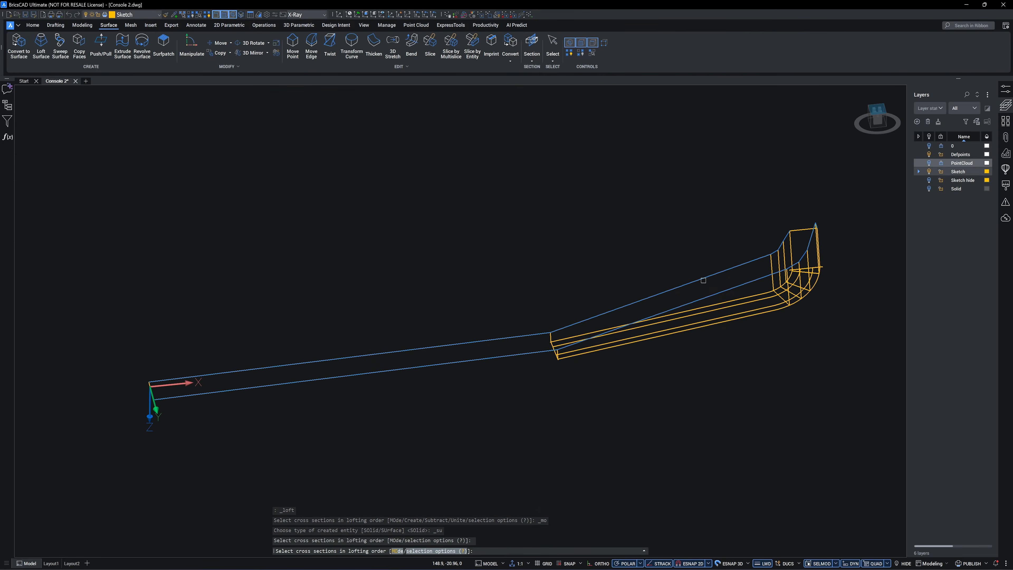
Loft a surface between the two long lower-edge profiles using cross sections only, and slice the console solid with that surface.
{"action": "key", "text": "Return"}
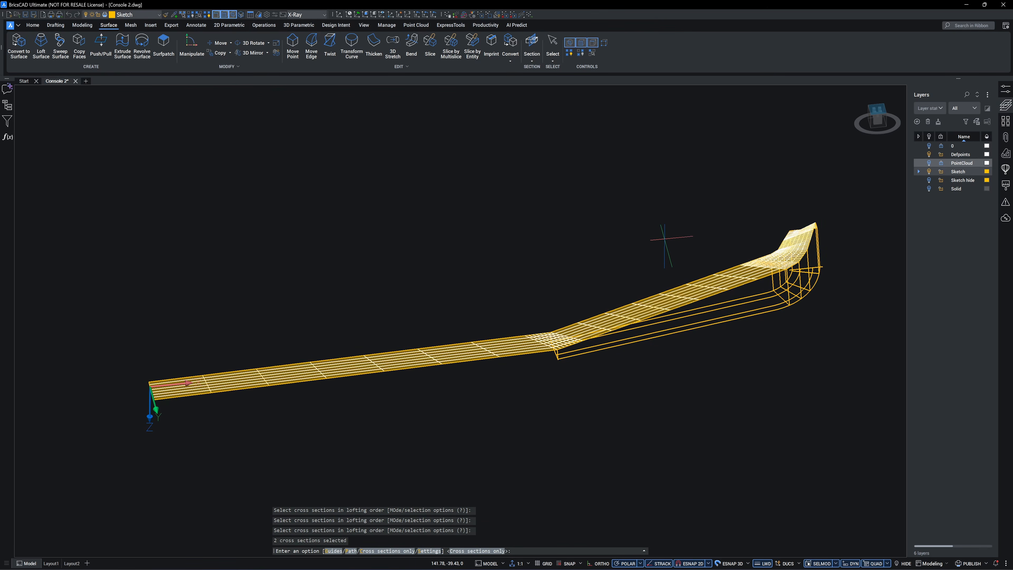
{"action": "key", "text": "Return"}
{"action": "left_click", "coordinate": [82, 25]}
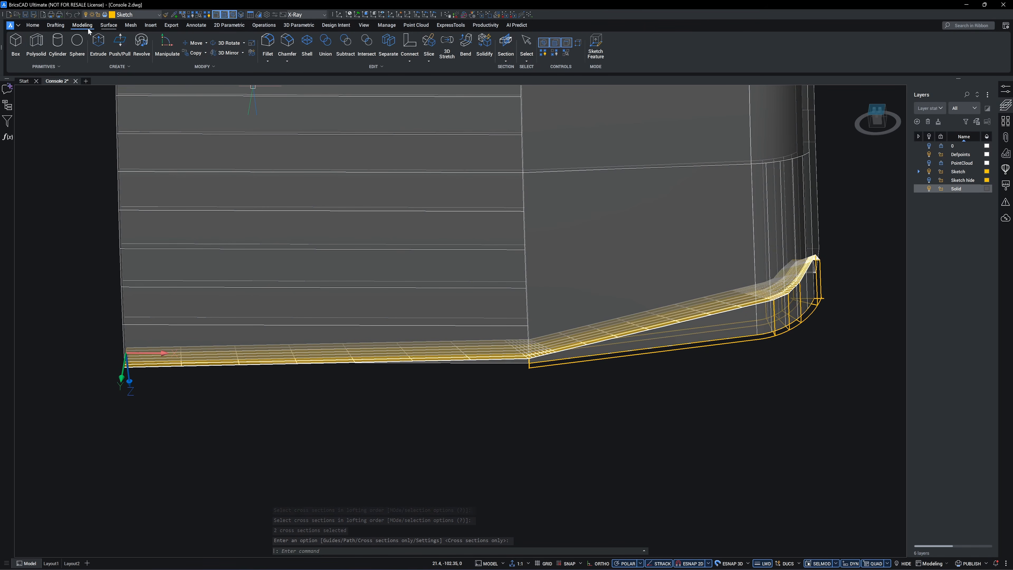
{"action": "left_click", "coordinate": [428, 40]}
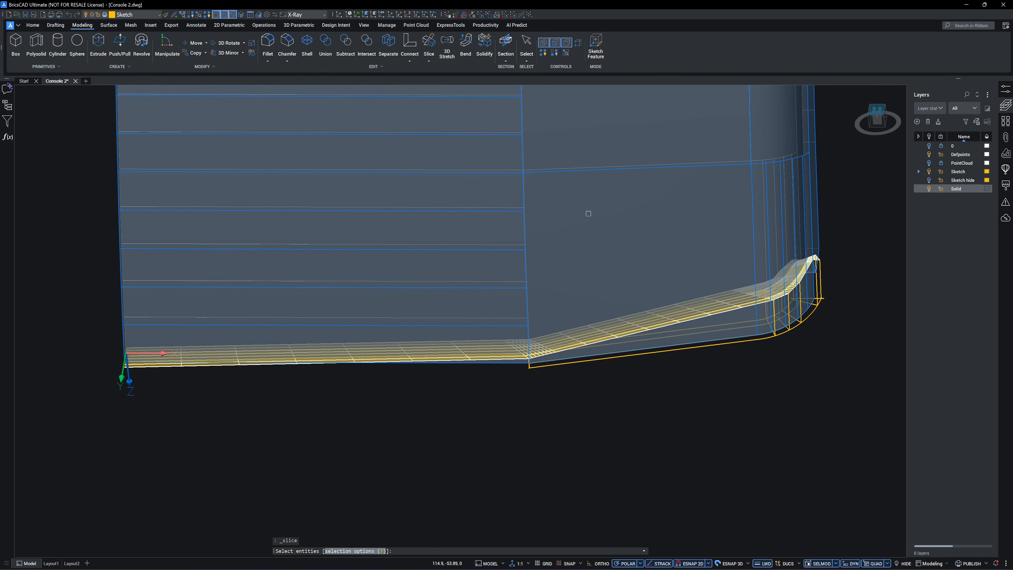
{"action": "key", "text": "Return"}
{"action": "type", "text": "S"}
{"action": "key", "text": "Return"}
{"action": "scroll", "coordinate": [444, 451], "scroll_direction": "up", "scroll_amount": 5}
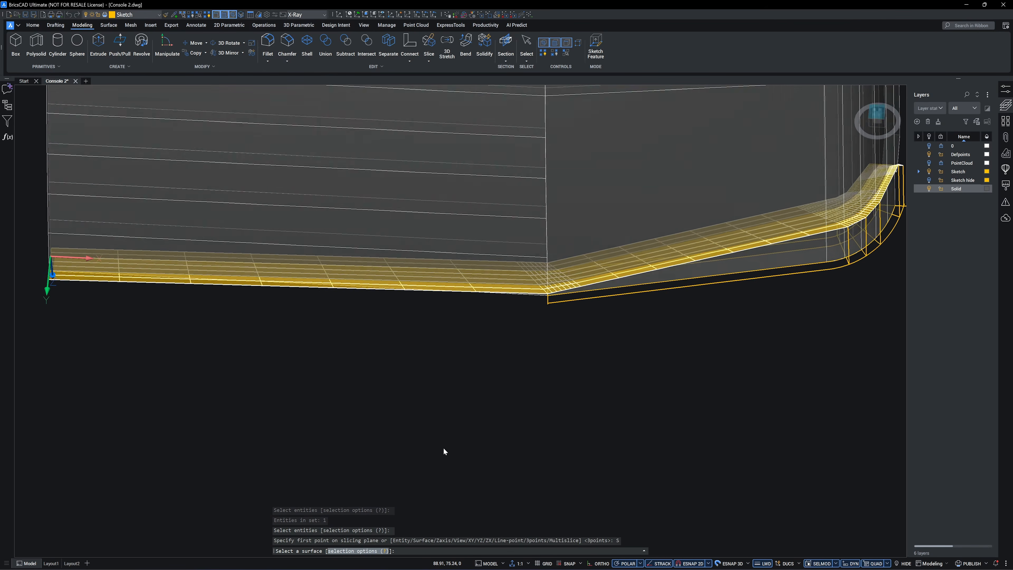
{"action": "left_click", "coordinate": [542, 322]}
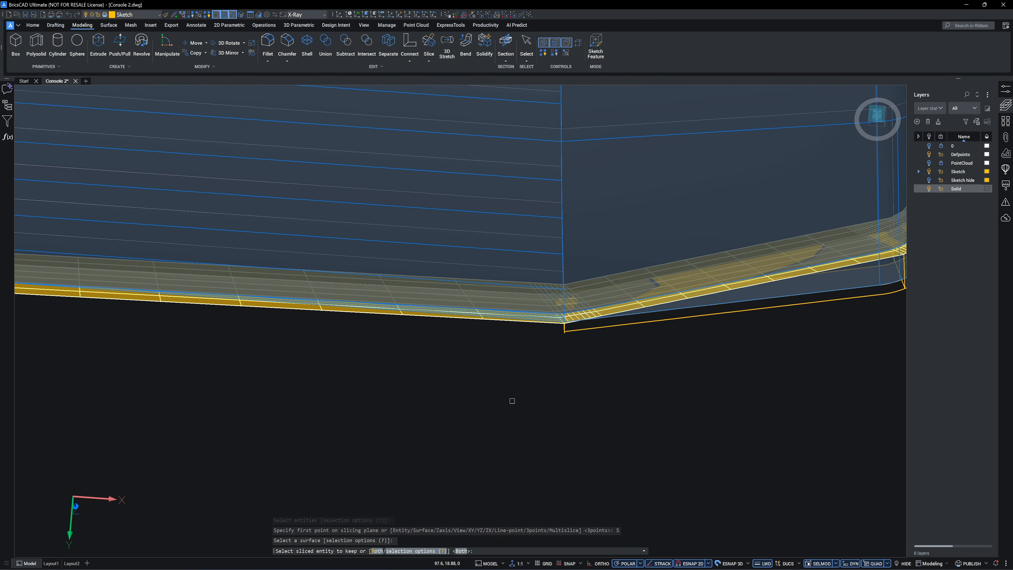
{"action": "scroll", "coordinate": [511, 400], "scroll_direction": "down", "scroll_amount": 3}
{"action": "key", "text": "Return"}
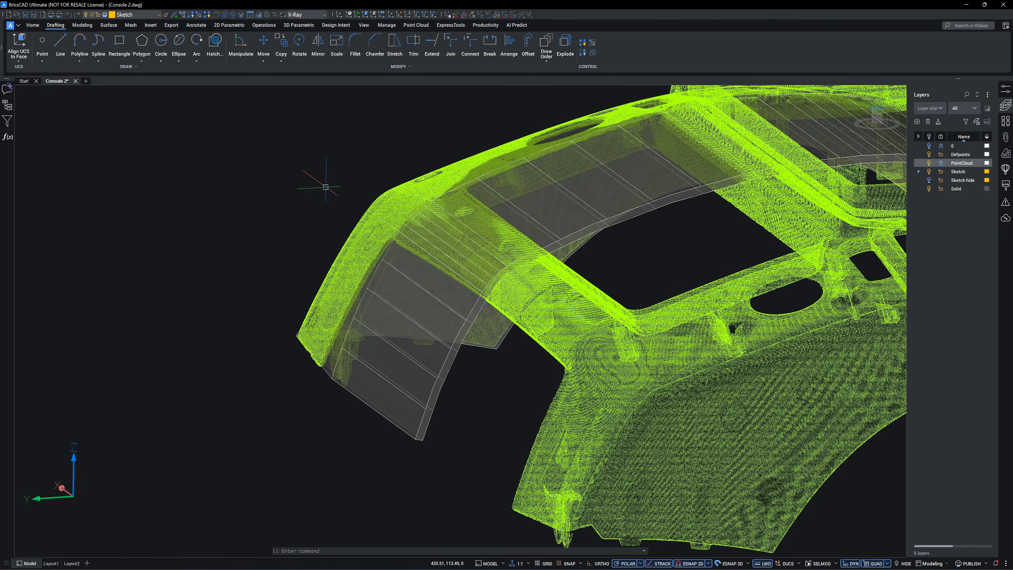
Reorient the UCS by its Z-axis, running it along the console shell's inner edge beside the scan.
{"action": "scroll", "coordinate": [364, 201], "scroll_direction": "up", "scroll_amount": 4}
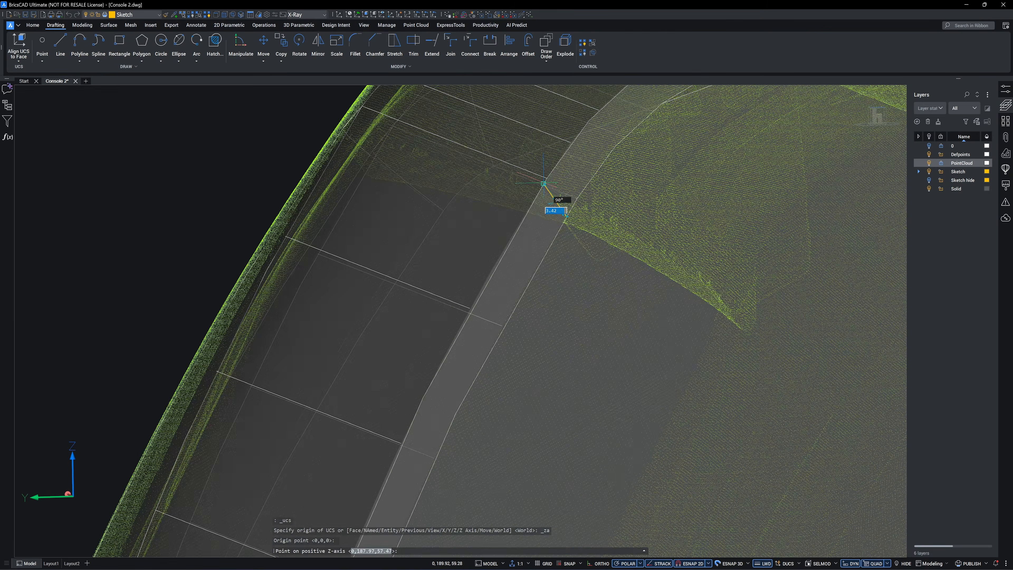
{"action": "left_click", "coordinate": [543, 184]}
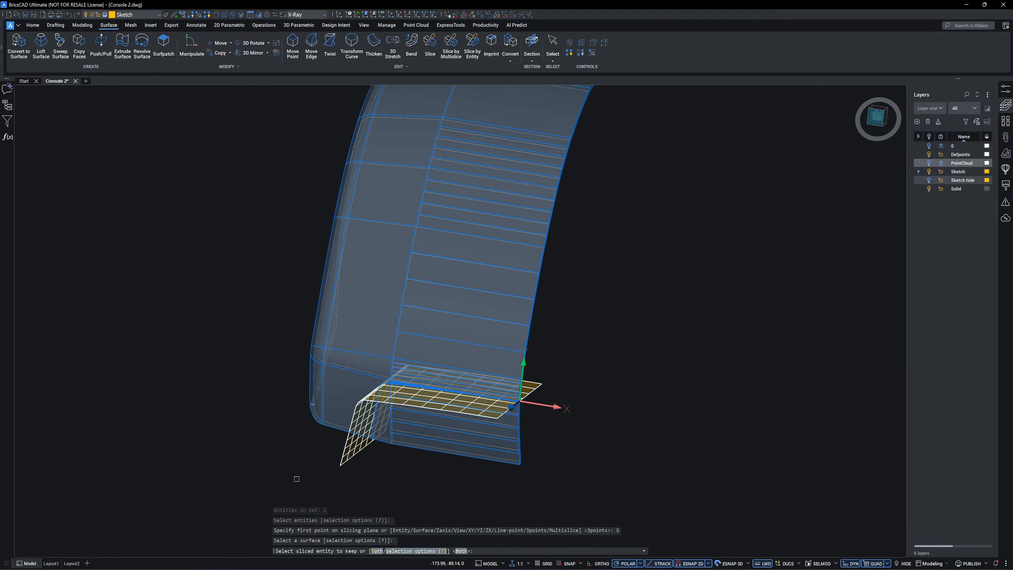
Finish slicing the console's lower end with the L-shaped surface, keeping the upper part, and delete the cutting surface.
{"action": "left_click", "coordinate": [404, 311]}
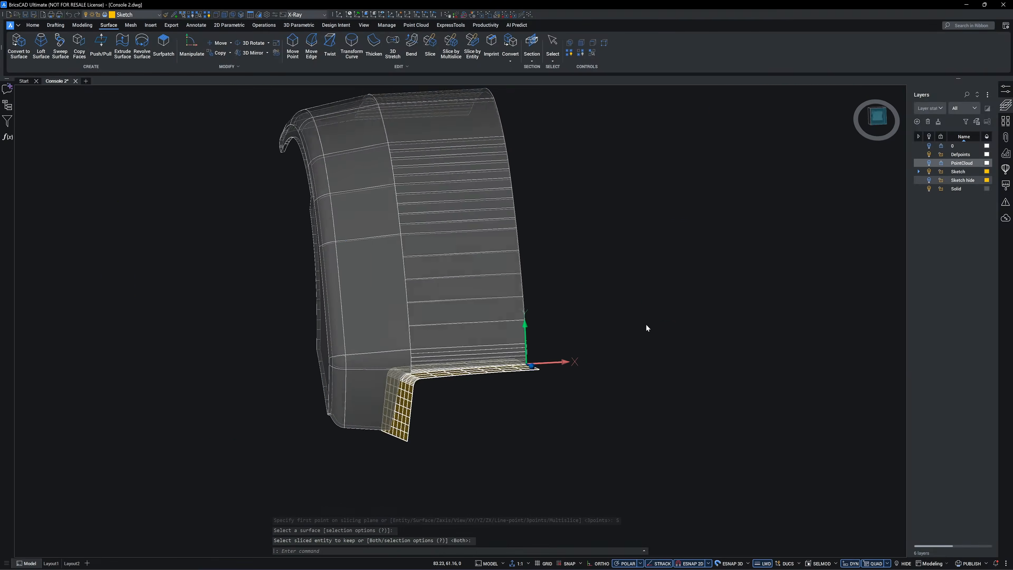
{"action": "middle_click_drag", "start_coordinate": [607, 355], "coordinate": [463, 396], "text": "shift"}
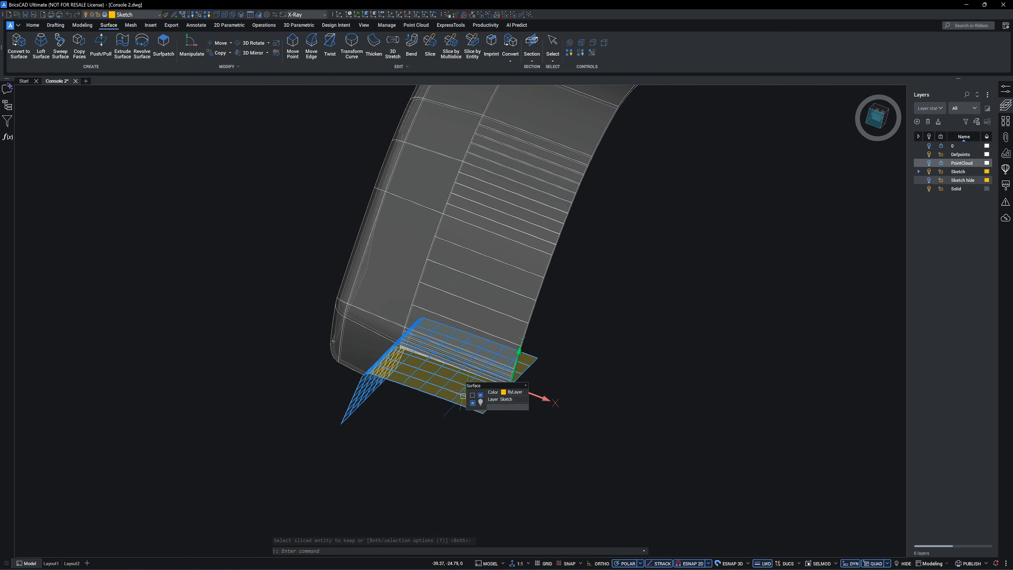
{"action": "key", "text": "Delete"}
{"action": "mouse_move", "coordinate": [550, 418]}
{"action": "middle_mouse_down", "text": "shift"}
{"action": "mouse_move", "coordinate": [736, 244]}
{"action": "mouse_move", "coordinate": [902, 211]}
{"action": "middle_mouse_up", "text": "shift"}
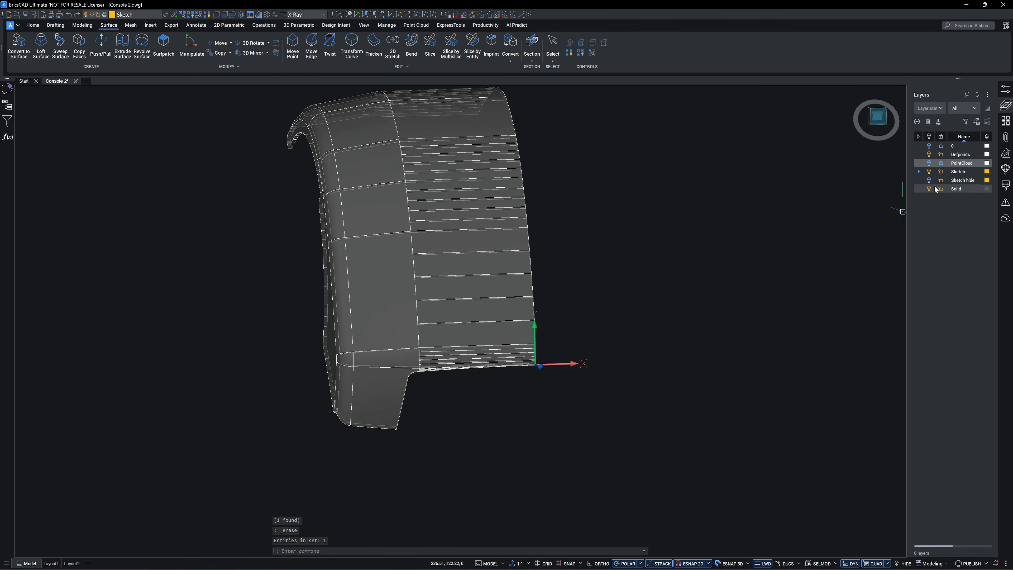
Turn on the PointCloud layer and turn off the Solid layer to isolate the rectangular opening's scan and sketch lines.
{"action": "left_click", "coordinate": [930, 163]}
{"action": "middle_click_drag", "start_coordinate": [818, 200], "coordinate": [754, 218], "text": "shift"}
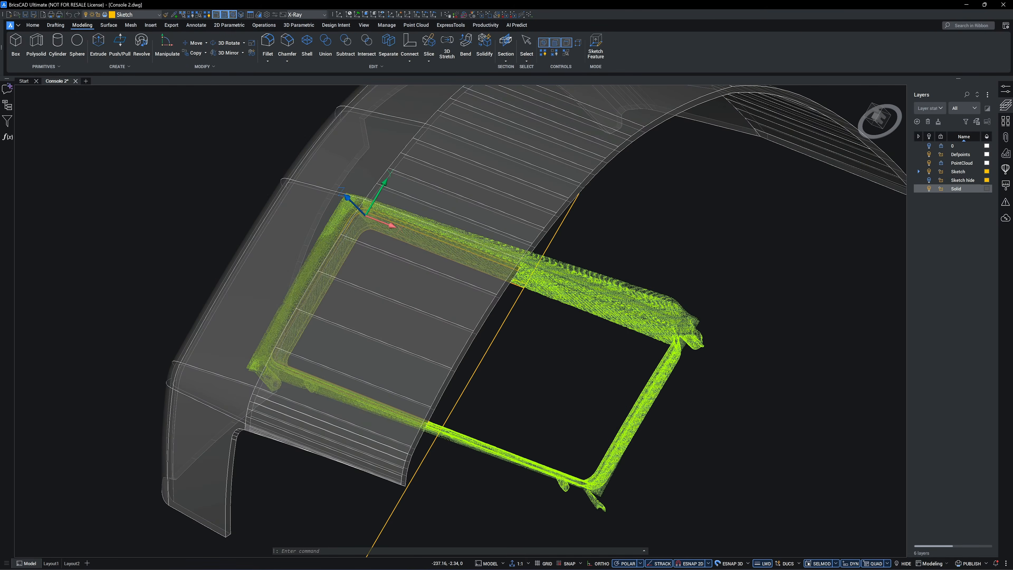
{"action": "middle_click_drag", "start_coordinate": [754, 217], "coordinate": [884, 221], "text": "shift"}
{"action": "left_click", "coordinate": [929, 188]}
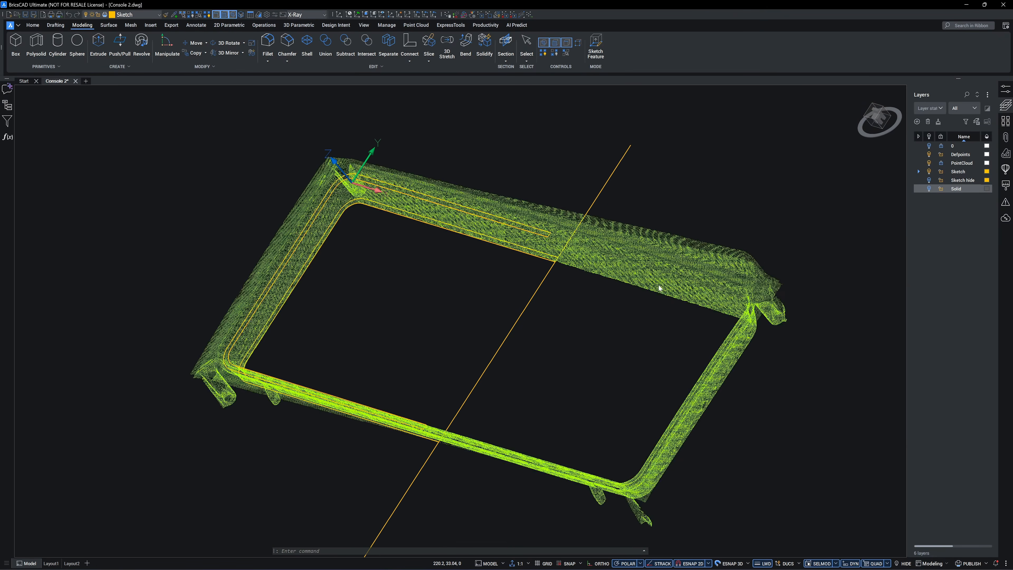
{"action": "middle_click_drag", "start_coordinate": [658, 287], "coordinate": [442, 155], "text": "shift"}
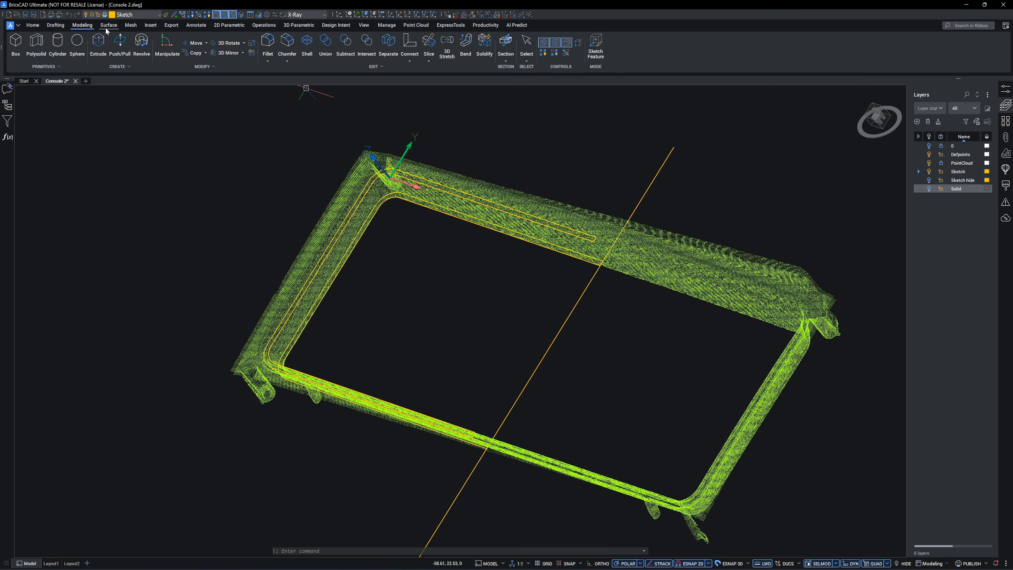
Loft a solid frame from the inner and outer rounded profiles along the edge of the rectangular opening.
{"action": "left_click", "coordinate": [115, 68]}
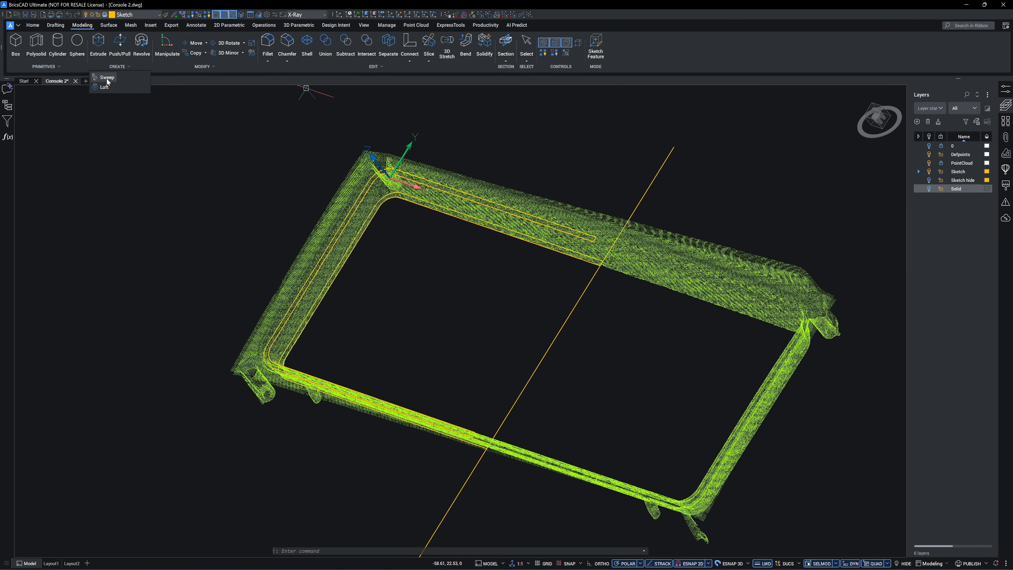
{"action": "left_click", "coordinate": [104, 87]}
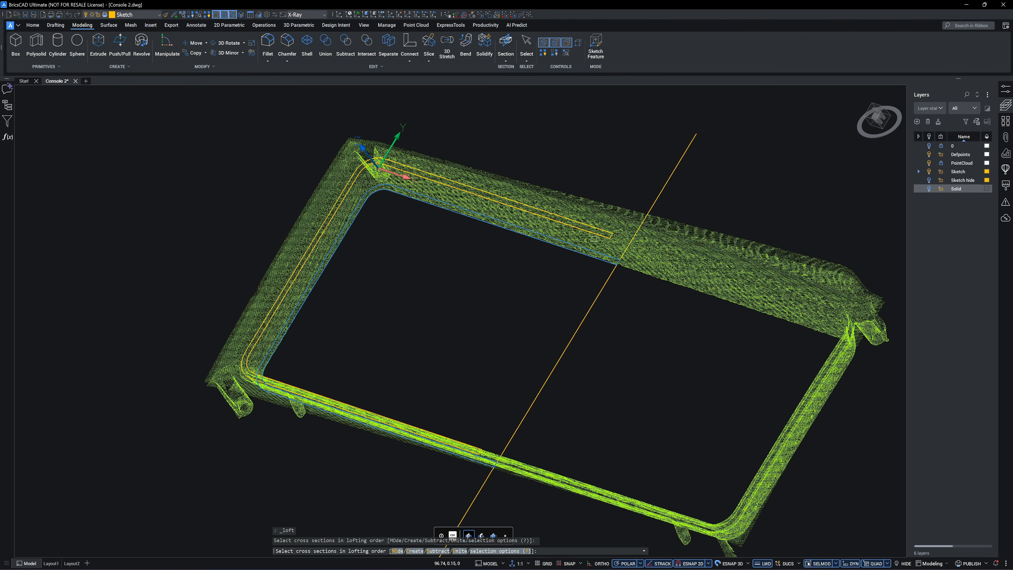
{"action": "left_click", "coordinate": [595, 235]}
{"action": "middle_click_drag", "start_coordinate": [652, 291], "coordinate": [414, 292], "text": "shift"}
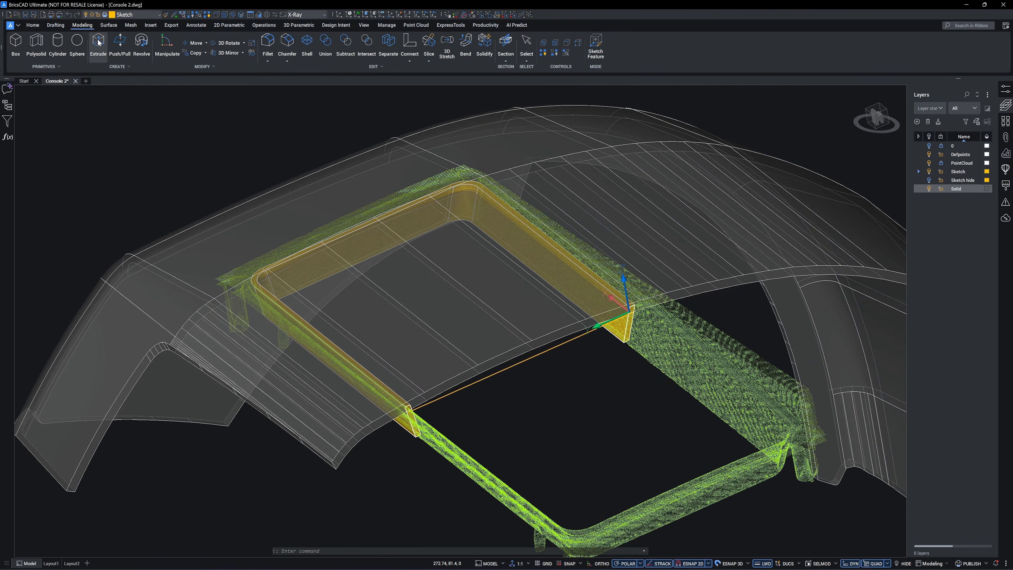
Extrude the opening's closed outline through the console shell in subtract mode to cut away the material inside the frame.
{"action": "left_click", "coordinate": [98, 44]}
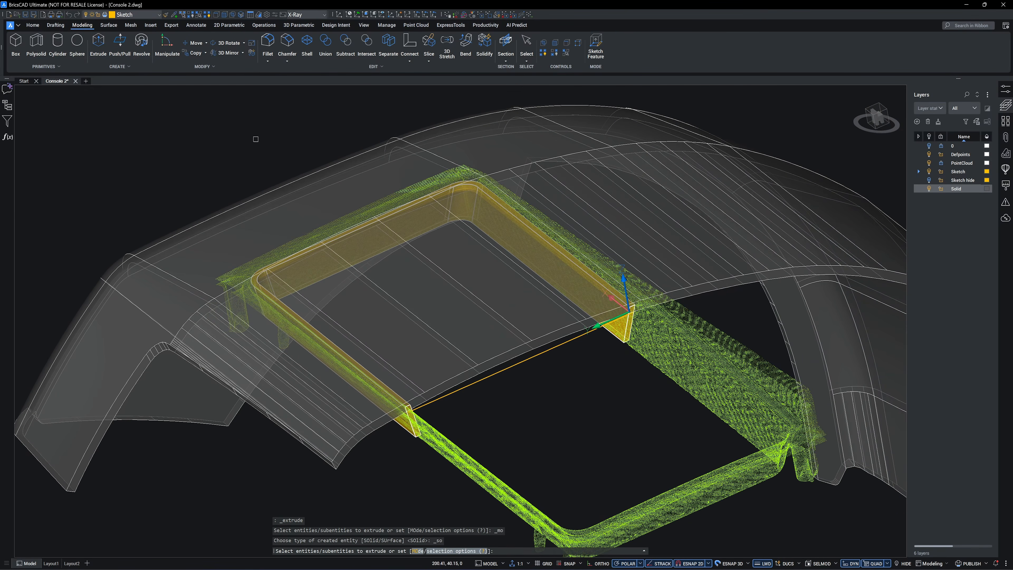
{"action": "left_click", "coordinate": [526, 363]}
{"action": "key", "text": "Return"}
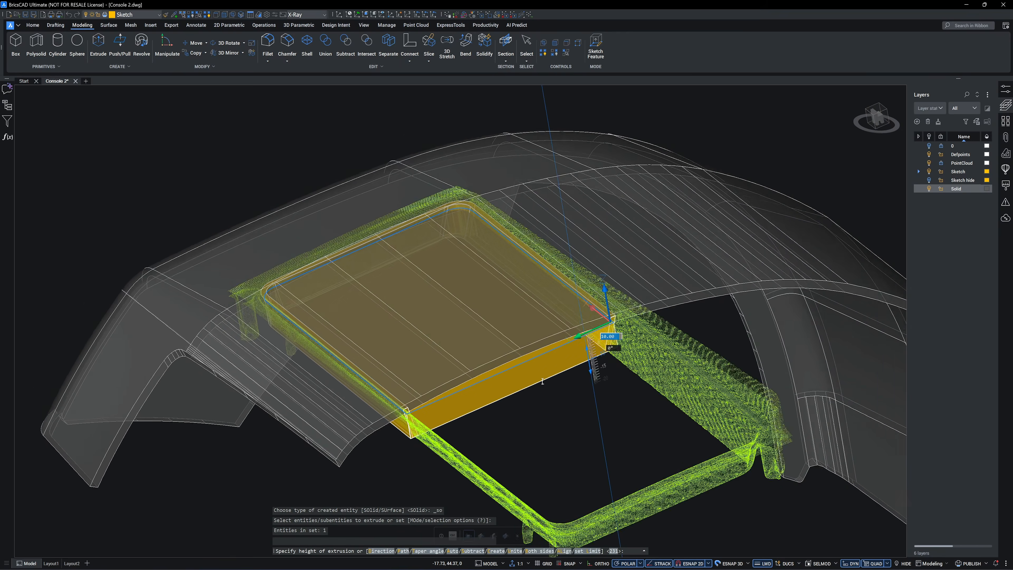
{"action": "key", "text": "ctrl"}
{"action": "key", "text": "ctrl"}
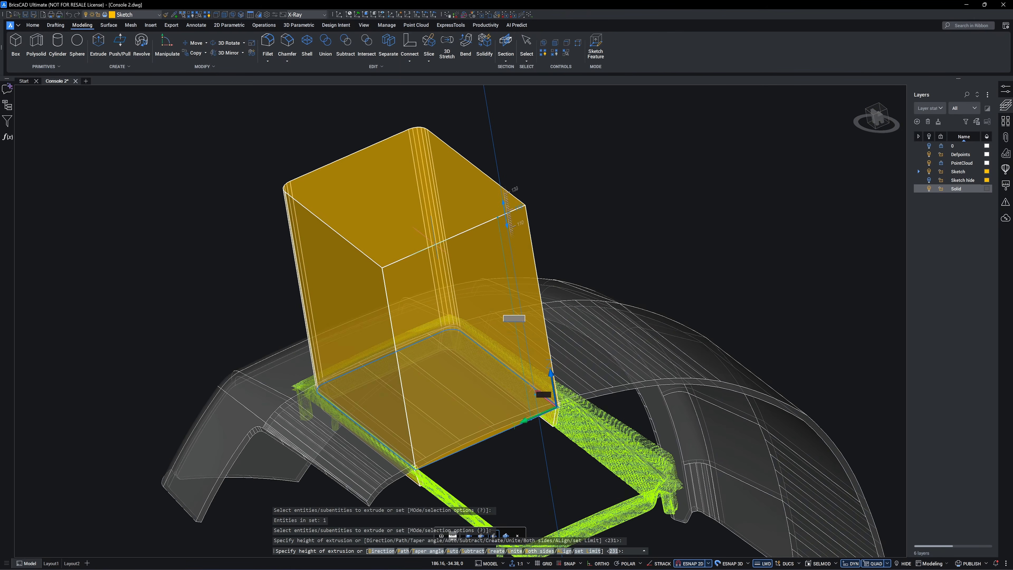
{"action": "left_click", "coordinate": [436, 243]}
{"action": "scroll", "coordinate": [447, 214], "scroll_direction": "up", "scroll_amount": 10}
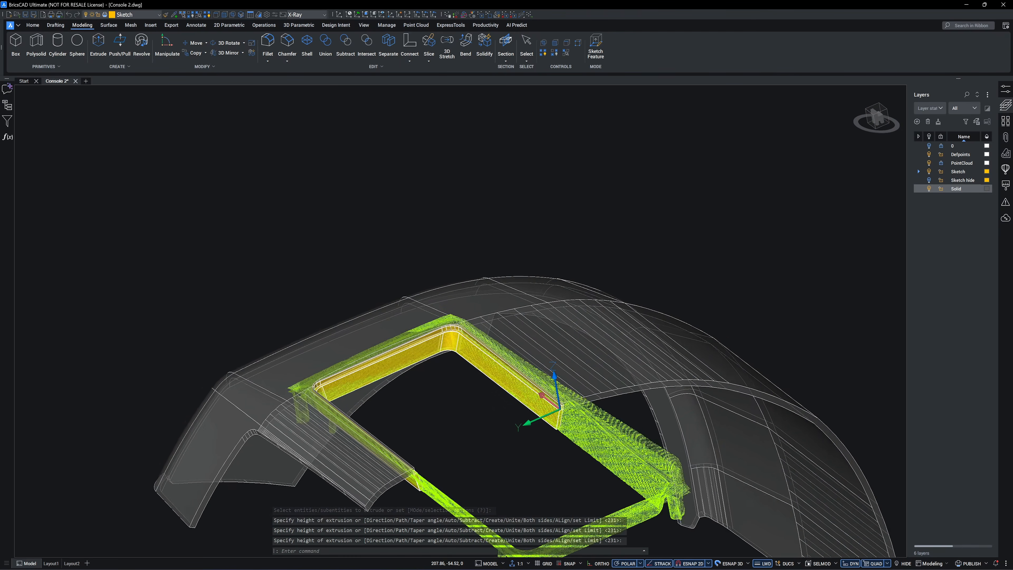
{"action": "scroll", "coordinate": [447, 214], "scroll_direction": "down", "scroll_amount": 5}
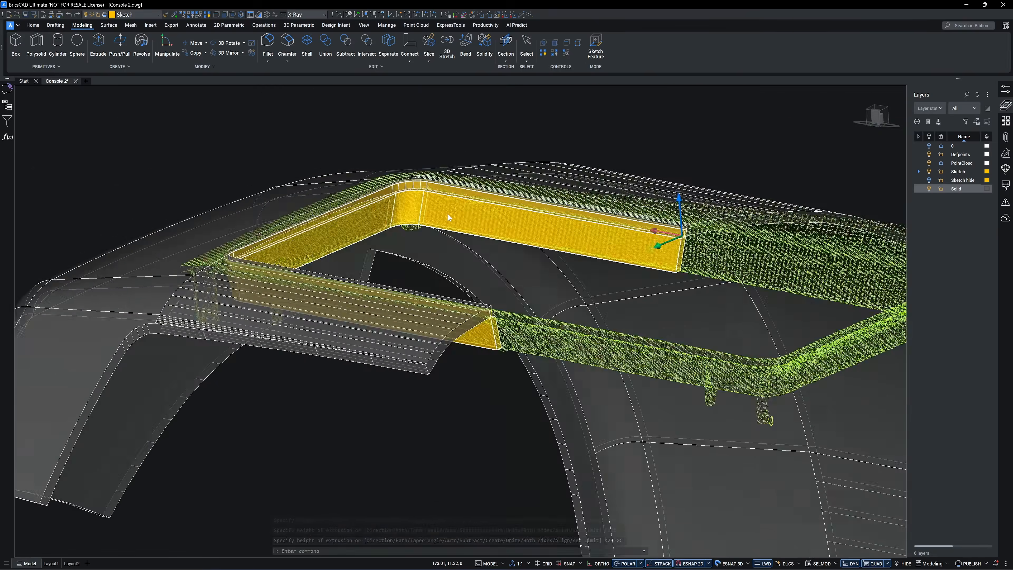
Unite the console shell with the lofted frame around the rectangular opening.
{"action": "middle_click_drag", "start_coordinate": [448, 215], "coordinate": [300, 92], "text": "shift"}
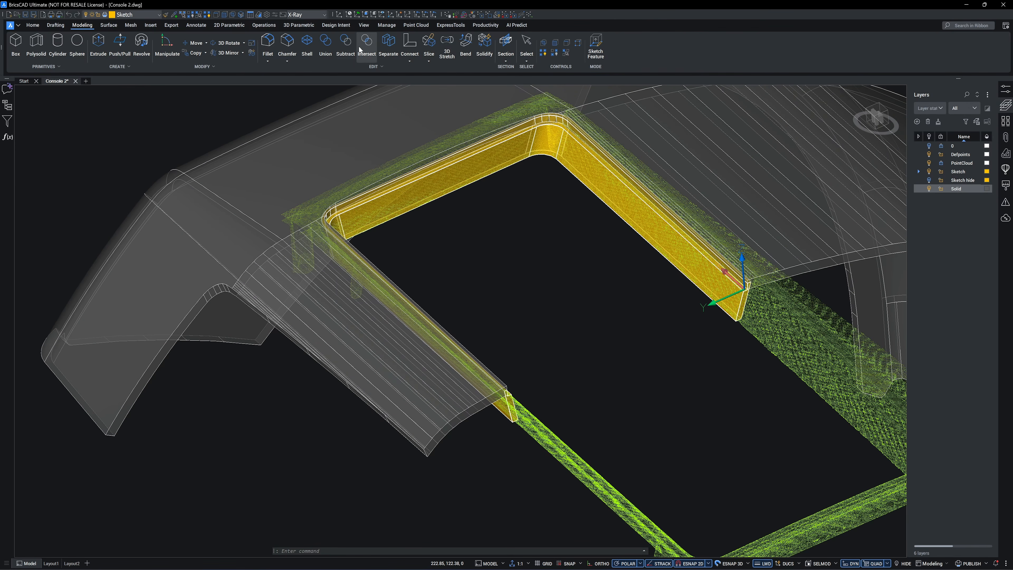
{"action": "left_click", "coordinate": [373, 350]}
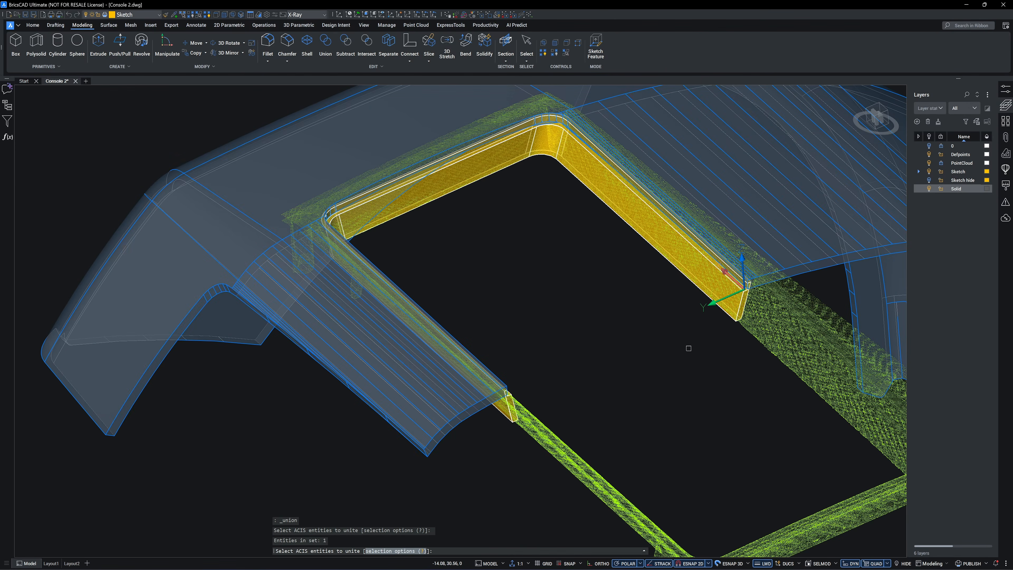
{"action": "left_click", "coordinate": [678, 271]}
{"action": "key", "text": "Return"}
{"action": "middle_click_drag", "start_coordinate": [642, 346], "coordinate": [507, 312], "text": "shift"}
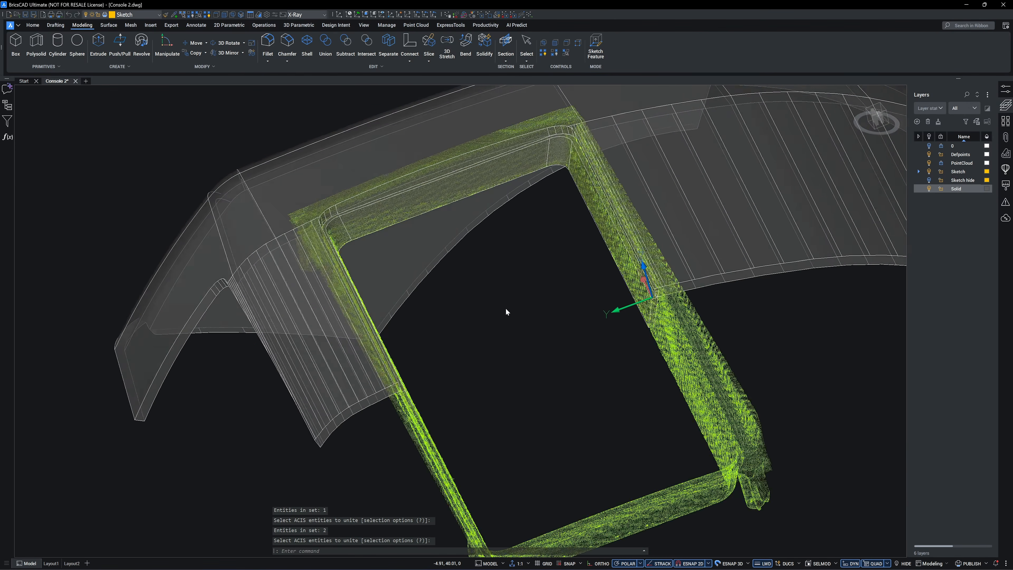
Fillet the chain of edges where the opening's frame meets the console shell, including its rounded corner.
{"action": "left_click", "coordinate": [267, 42]}
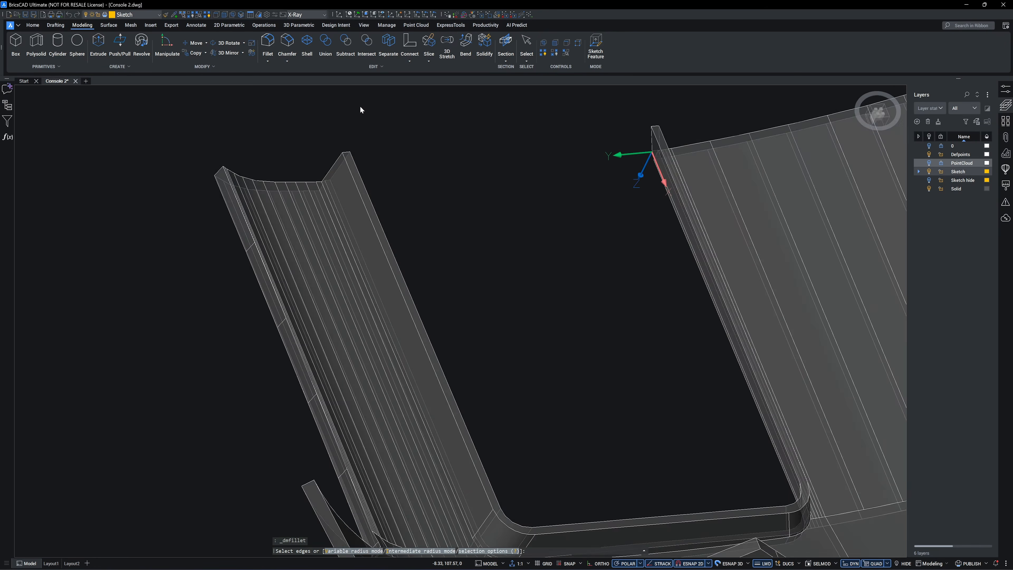
{"action": "left_click", "coordinate": [362, 236]}
{"action": "scroll", "coordinate": [362, 237], "scroll_direction": "down", "scroll_amount": 4}
{"action": "scroll", "coordinate": [468, 286], "scroll_direction": "up", "scroll_amount": 3}
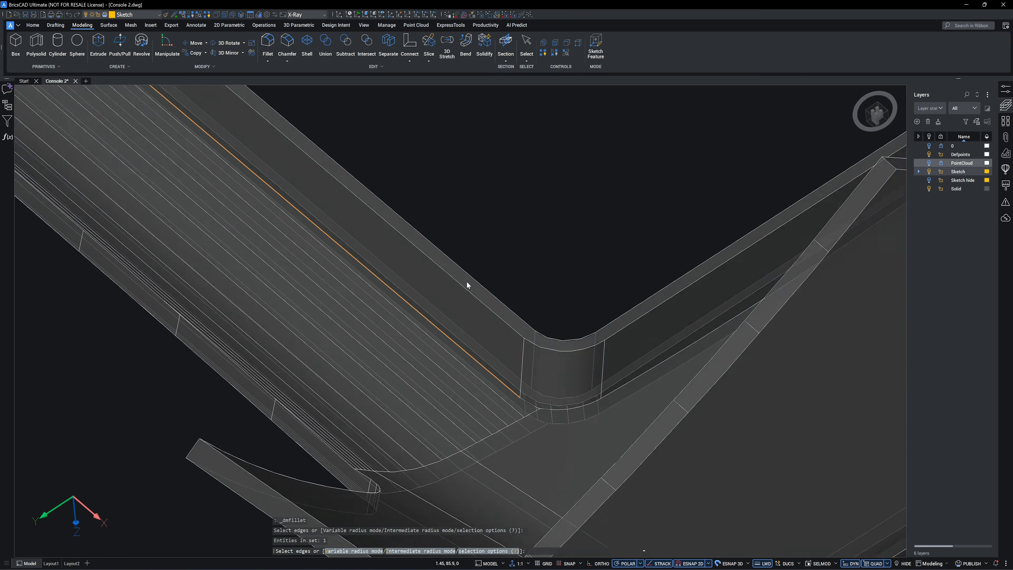
{"action": "middle_click_drag", "start_coordinate": [468, 286], "coordinate": [392, 331], "text": "shift"}
{"action": "scroll", "coordinate": [396, 350], "scroll_direction": "up", "scroll_amount": 2}
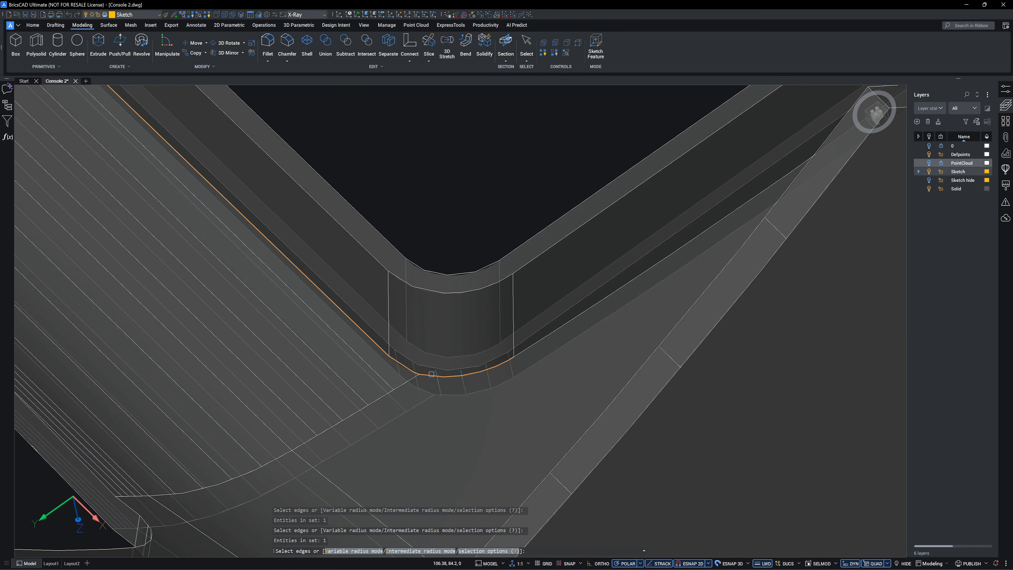
{"action": "middle_click_drag", "start_coordinate": [542, 342], "coordinate": [459, 354], "text": "shift"}
{"action": "key", "text": "Return"}
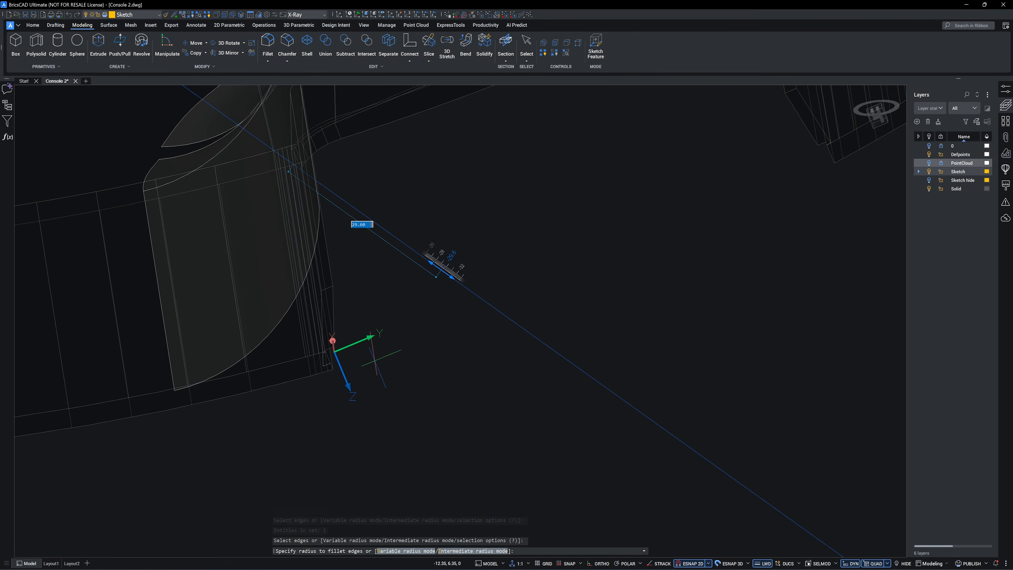
{"action": "key", "text": "Return"}
{"action": "middle_click_drag", "start_coordinate": [374, 361], "coordinate": [526, 297], "text": "shift"}
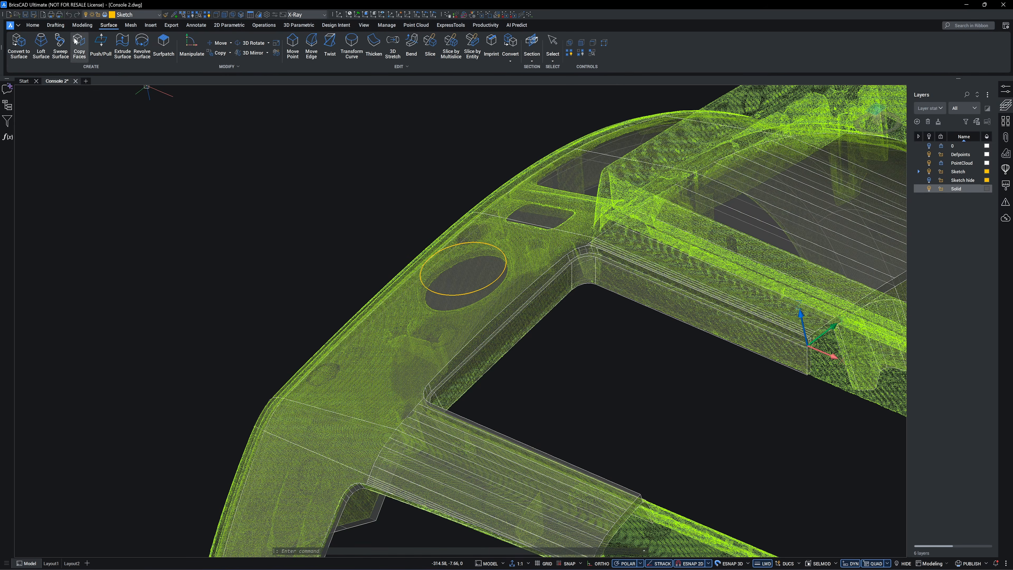
Extrude the sketched circle through the console in subtract mode to cut the round hole.
{"action": "left_click", "coordinate": [81, 24]}
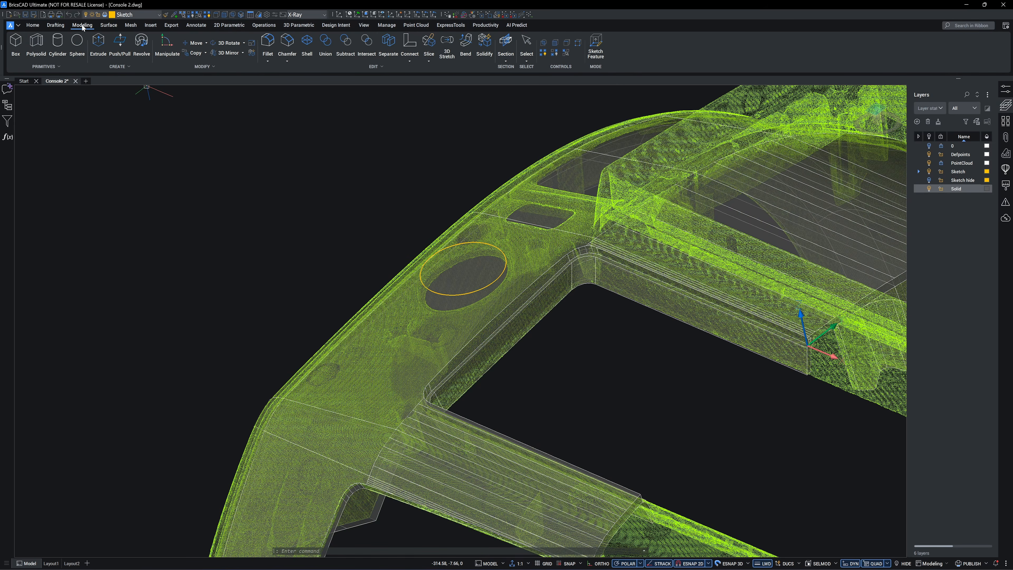
{"action": "left_click", "coordinate": [97, 40]}
{"action": "left_click", "coordinate": [468, 294]}
{"action": "key", "text": "Return"}
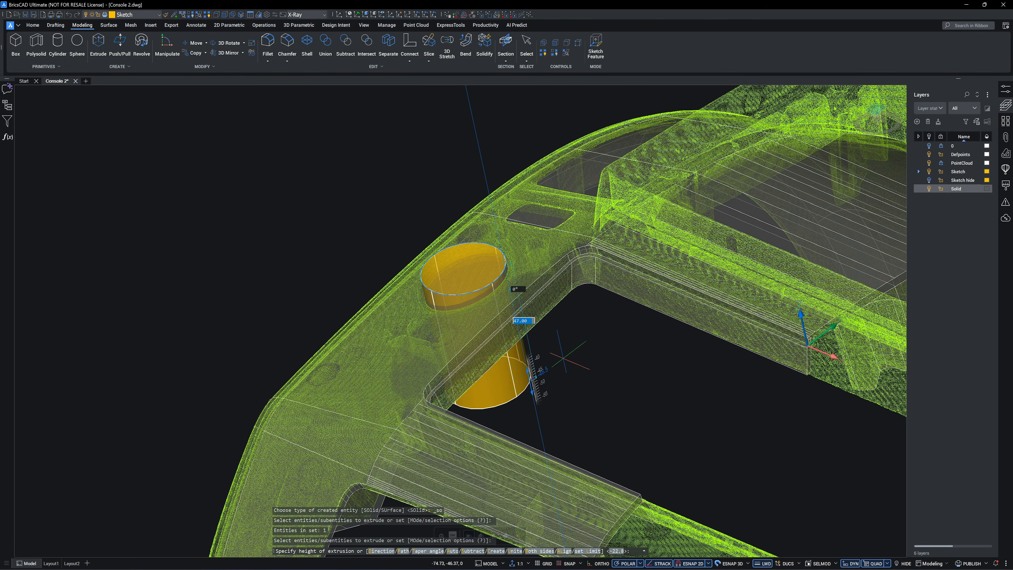
{"action": "key", "text": "ctrl"}
{"action": "key", "text": "ctrl"}
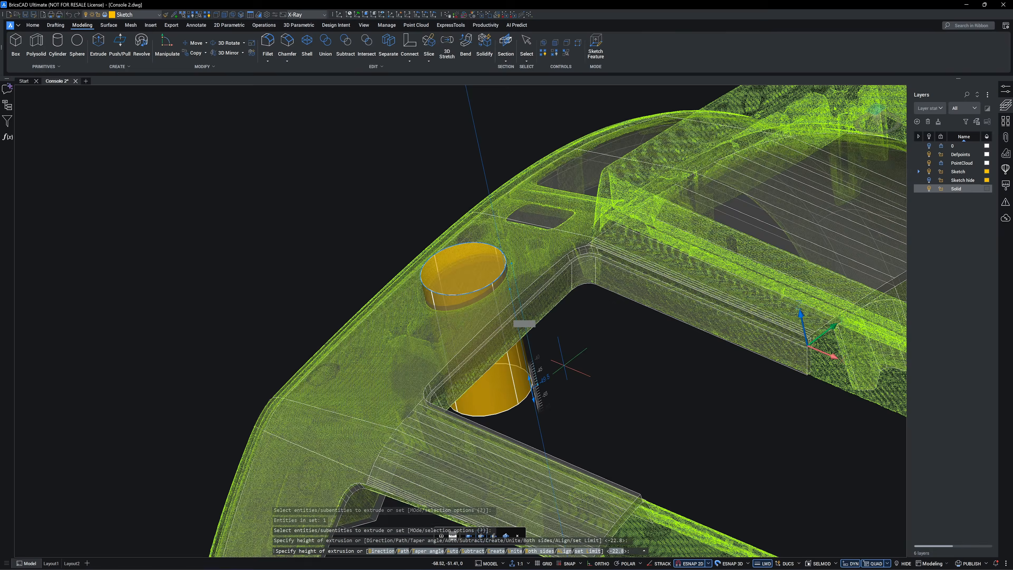
{"action": "left_click", "coordinate": [564, 365]}
{"action": "scroll", "coordinate": [594, 376], "scroll_direction": "down", "scroll_amount": 1}
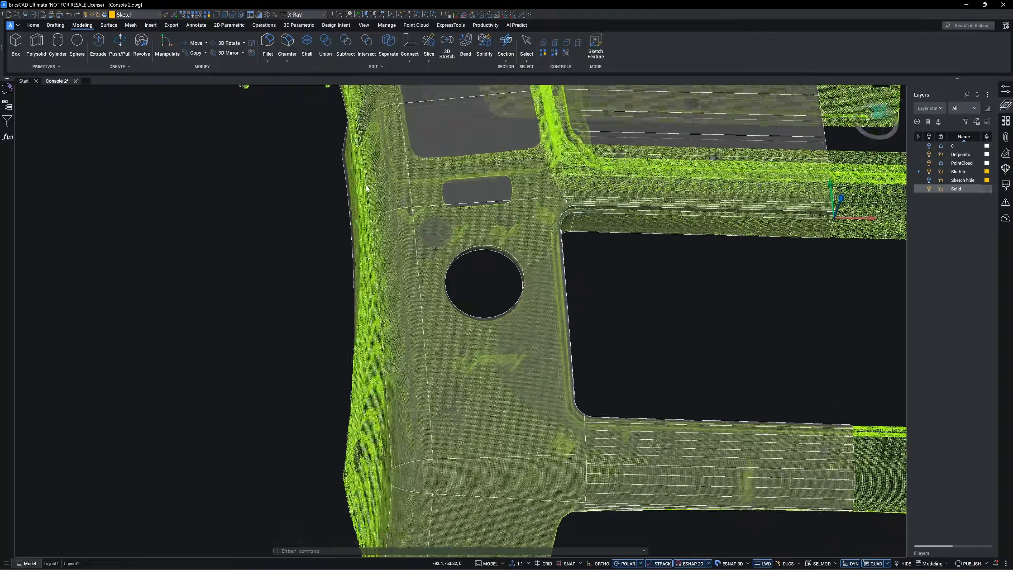
Fillet the edge of the round hole with a radius of 1.
{"action": "left_click", "coordinate": [268, 40]}
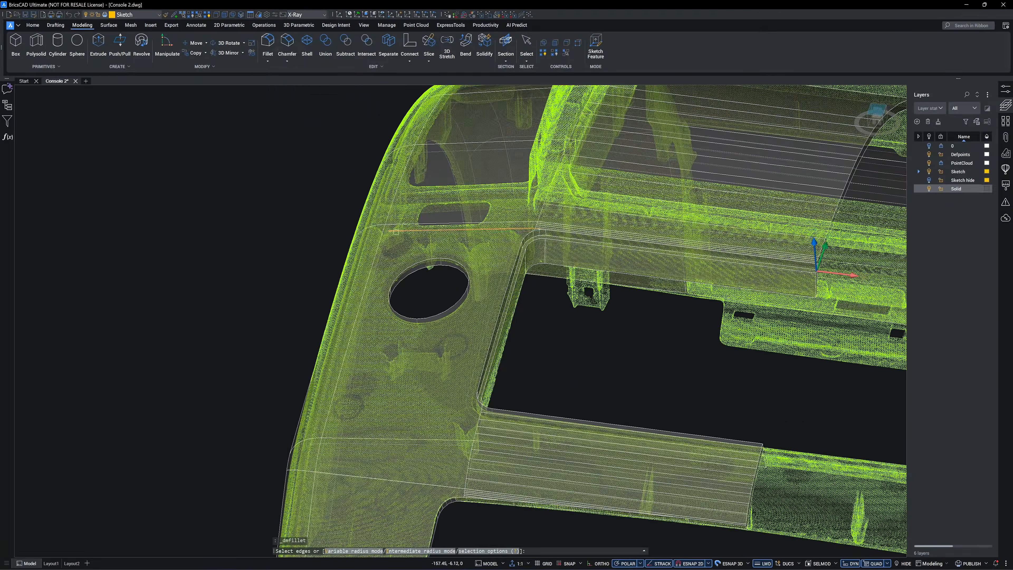
{"action": "type", "text": "1"}
{"action": "key", "text": "Return"}
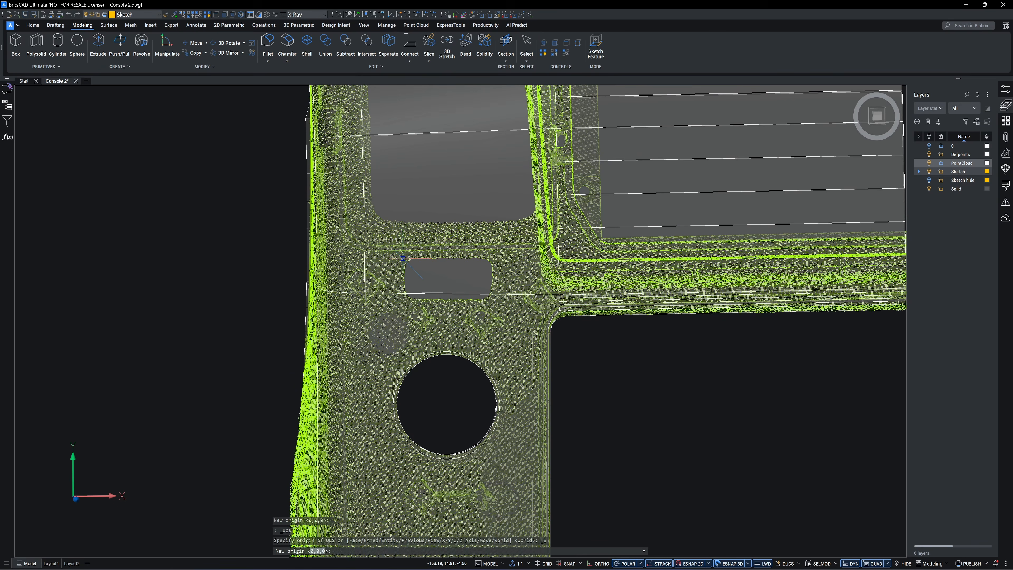
Place the UCS at the small slot's corner and extrude the slot outline to both sides in subtract mode through the console.
{"action": "left_click", "coordinate": [402, 259]}
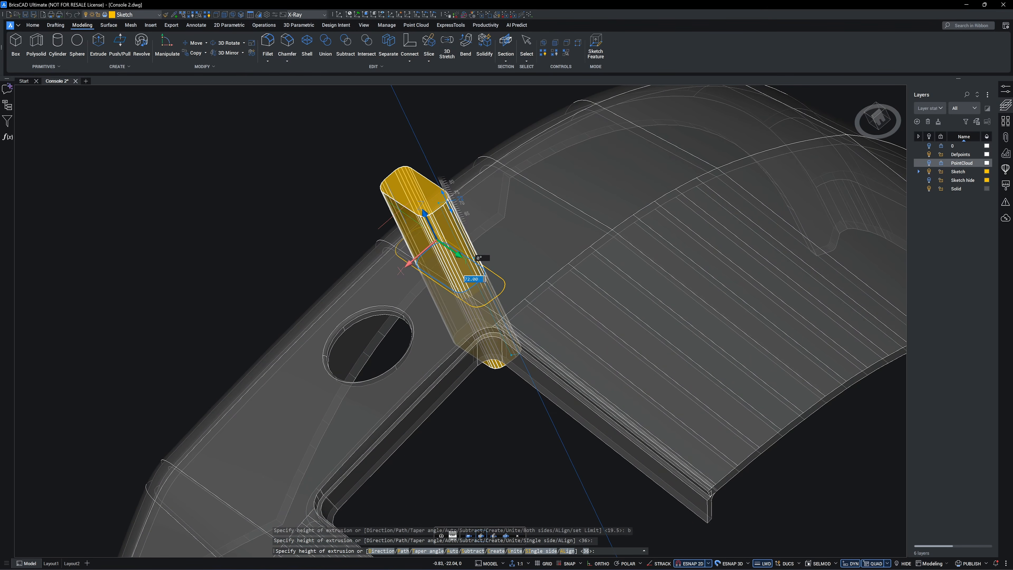
{"action": "key", "text": "ctrl"}
{"action": "left_click", "coordinate": [400, 210]}
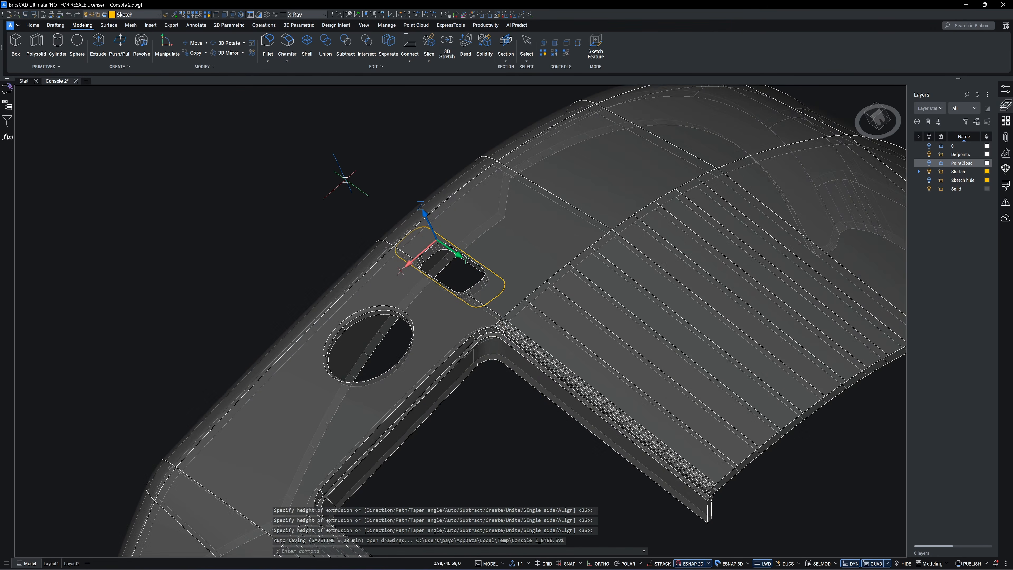
Extrude the larger rounded outline around the slot into a thin solid.
{"action": "scroll", "coordinate": [310, 172], "scroll_direction": "down", "scroll_amount": 2}
{"action": "middle_click_drag", "start_coordinate": [439, 239], "coordinate": [658, 324], "text": "shift"}
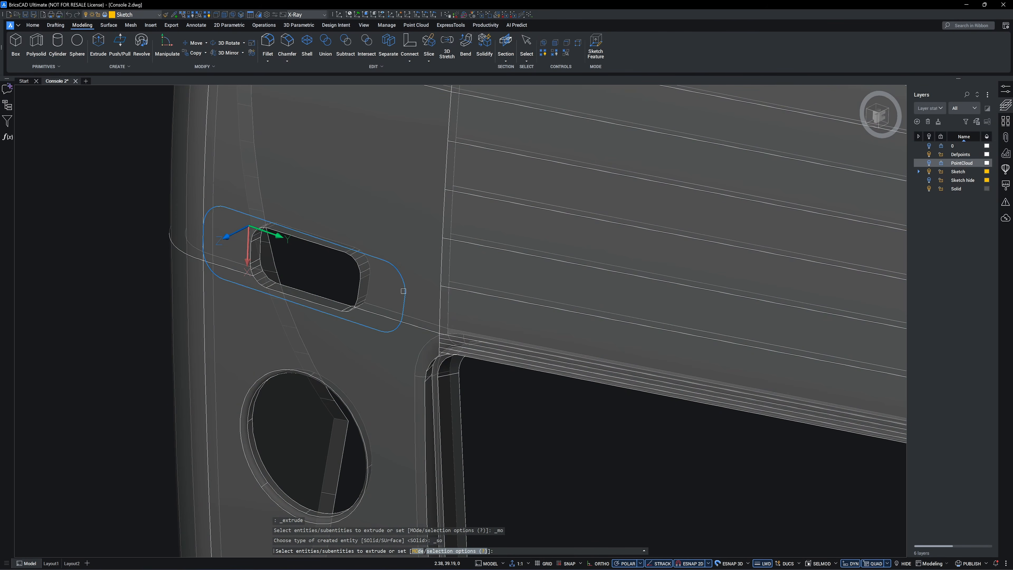
{"action": "left_click", "coordinate": [403, 291]}
{"action": "key", "text": "Return"}
{"action": "key", "text": "Escape"}
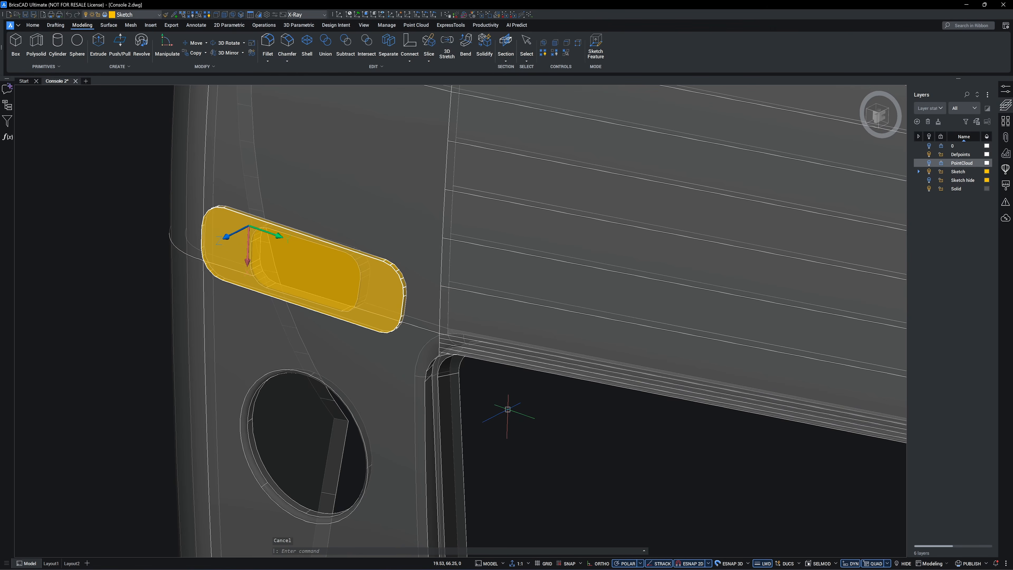
Subtract the thin rounded solid from the console to recess the slot's surround, and select the small square mark's area for Push/Pull.
{"action": "middle_click_drag", "start_coordinate": [507, 409], "coordinate": [553, 371], "text": "shift"}
{"action": "left_click", "coordinate": [345, 42]}
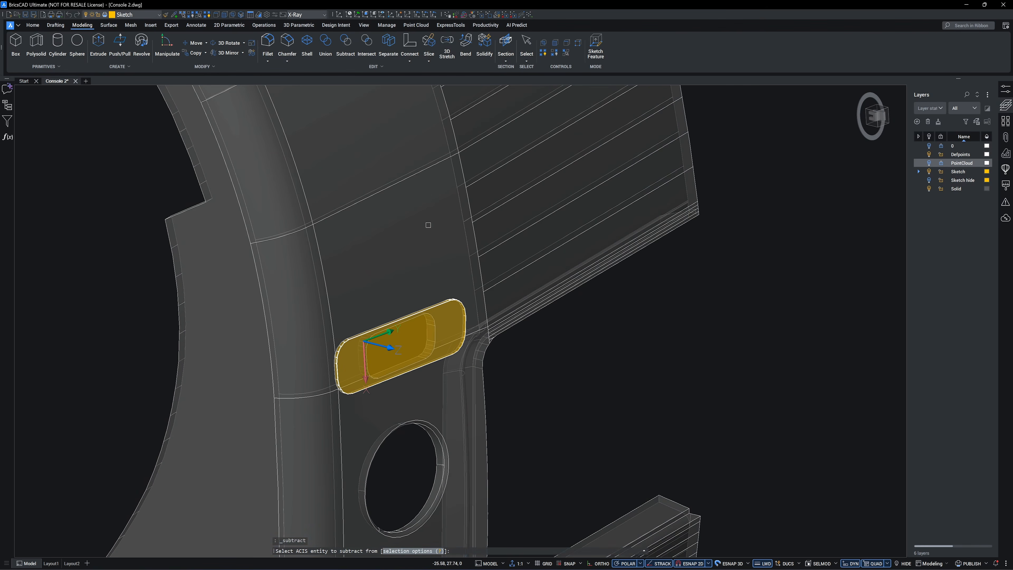
{"action": "key", "text": "Return"}
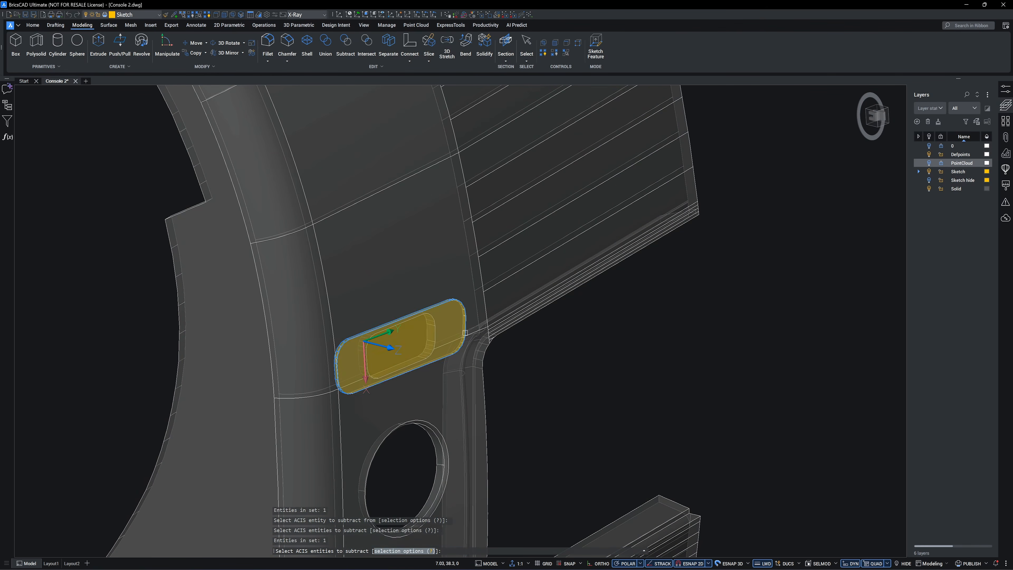
{"action": "key", "text": "Return"}
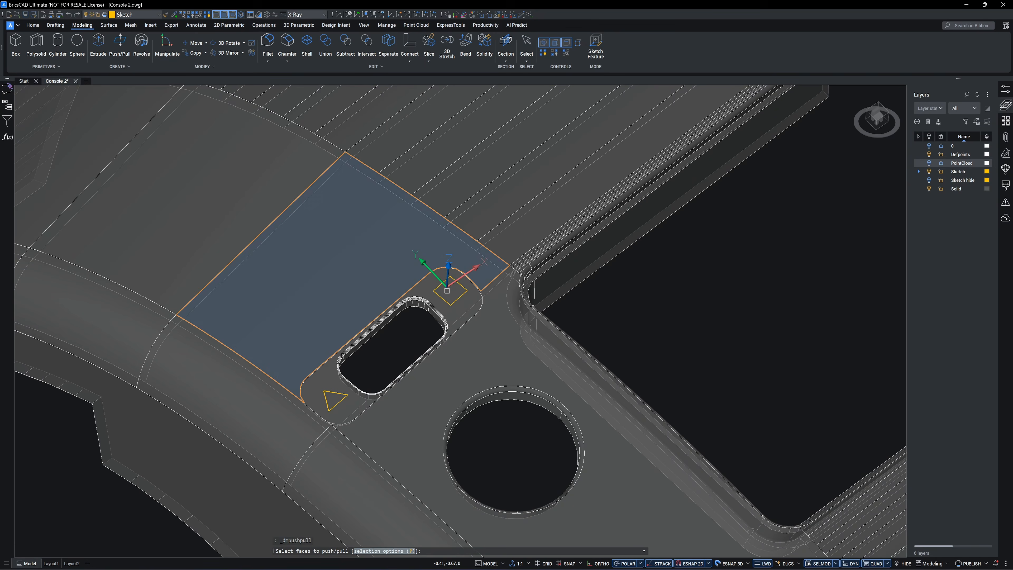
{"action": "left_click", "coordinate": [447, 290]}
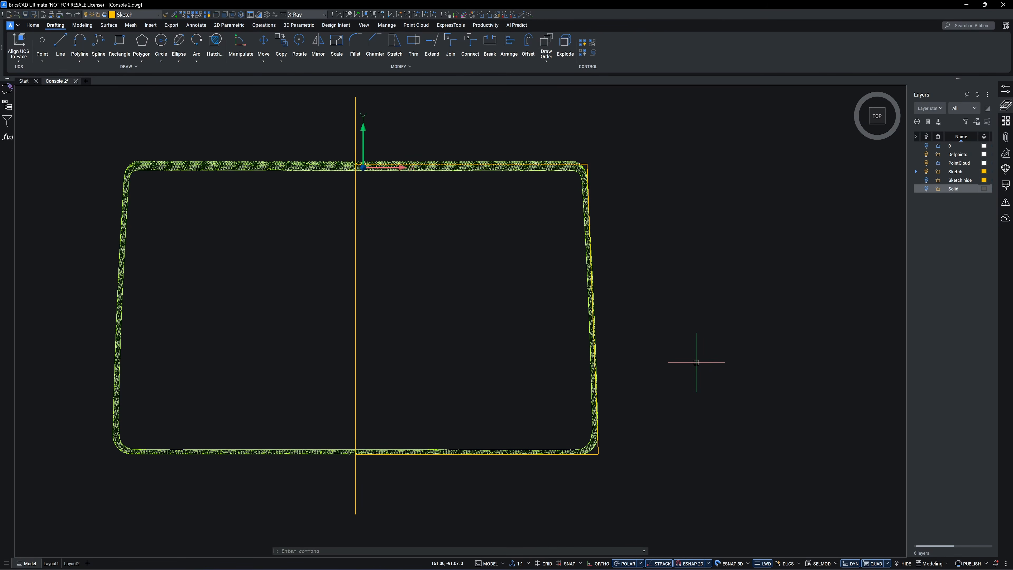
Loft a solid between the upper and lower profiles of the raised frame above the console.
{"action": "middle_click_drag", "start_coordinate": [703, 329], "coordinate": [766, 336]}
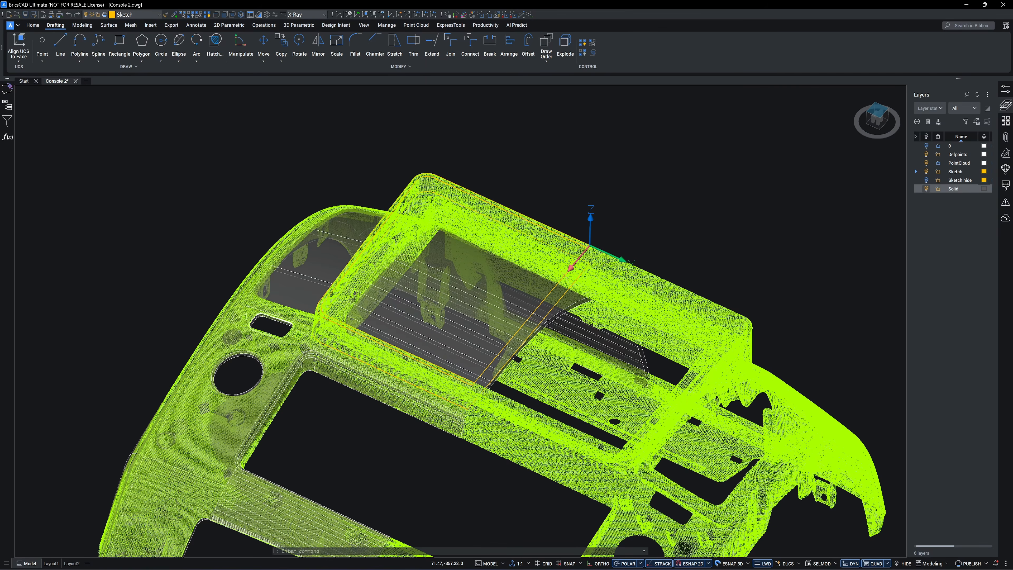
{"action": "left_click", "coordinate": [82, 25]}
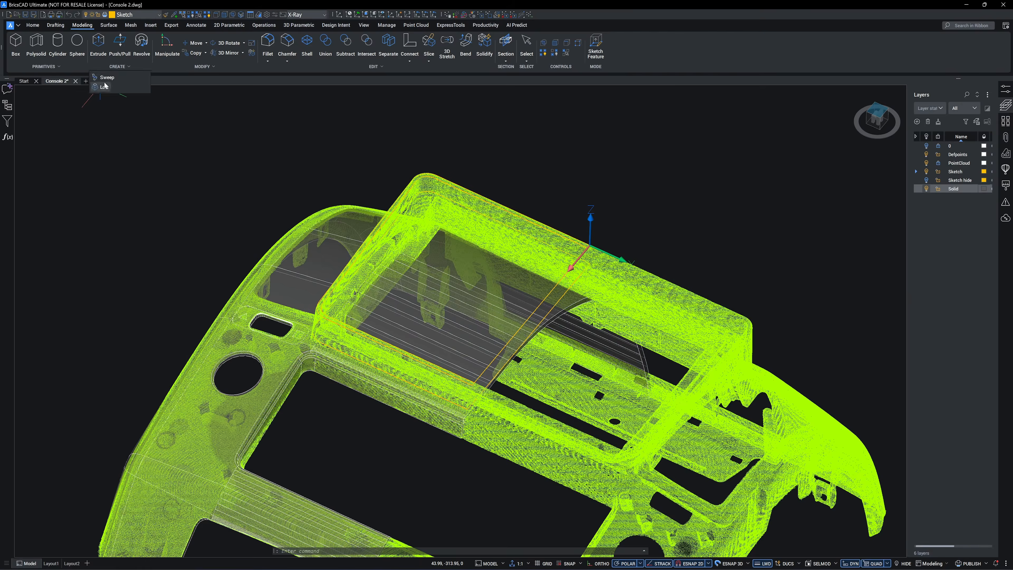
{"action": "left_click", "coordinate": [105, 85]}
{"action": "scroll", "coordinate": [146, 105], "scroll_direction": "up", "scroll_amount": 5}
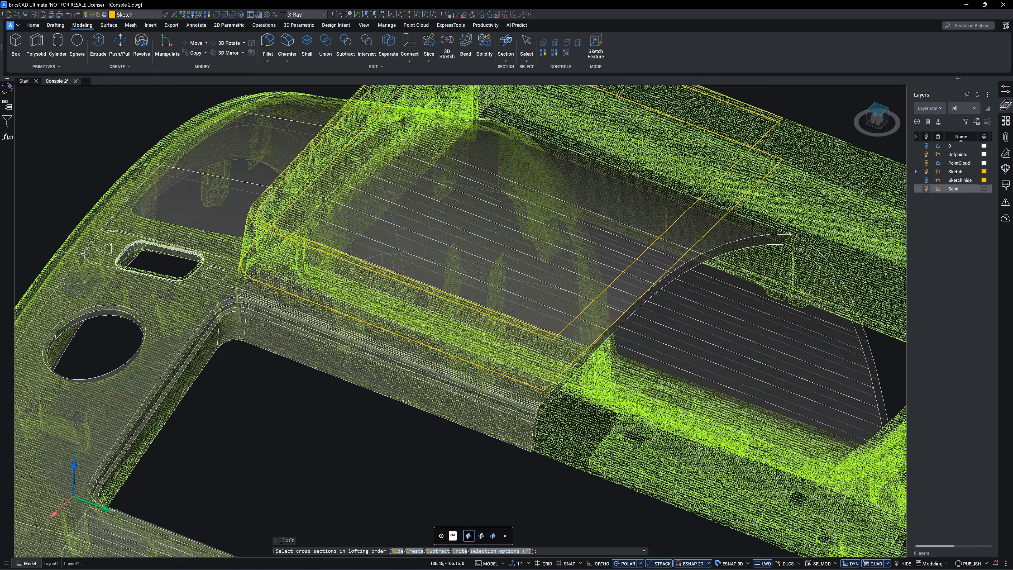
{"action": "left_click", "coordinate": [261, 265]}
{"action": "left_click", "coordinate": [171, 177]}
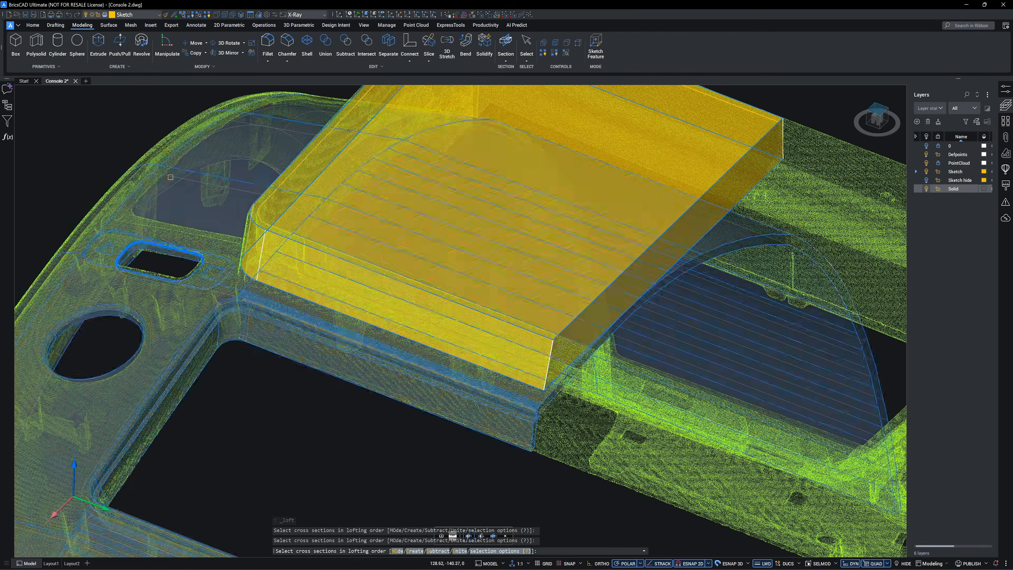
{"action": "scroll", "coordinate": [459, 339], "scroll_direction": "down", "scroll_amount": 2}
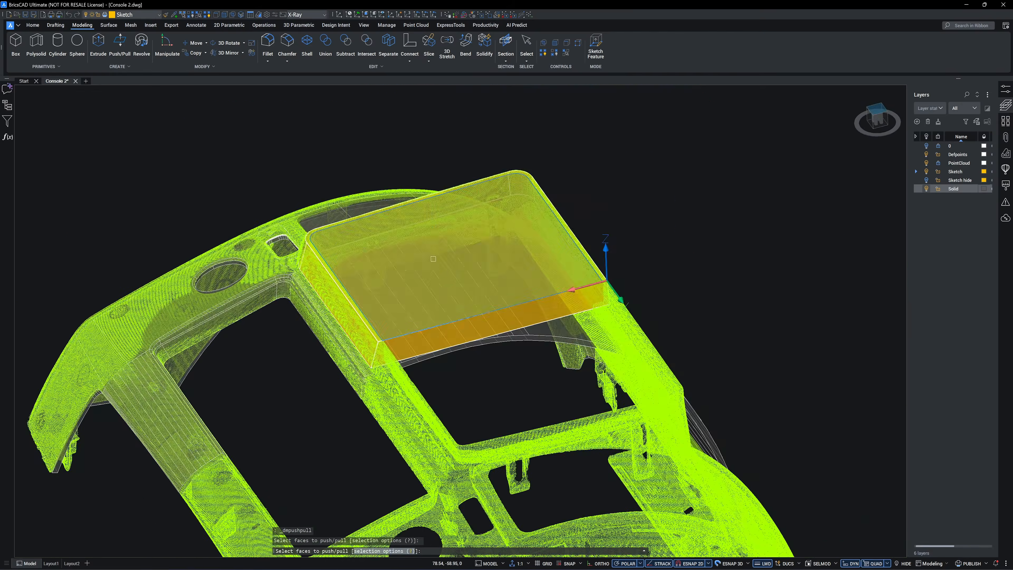
Push/Pull the rounded area on top of the raised frame down about 22.5 mm to form the display recess.
{"action": "key", "text": "Return"}
{"action": "middle_click_drag", "start_coordinate": [450, 255], "coordinate": [400, 208], "text": "shift"}
{"action": "scroll", "coordinate": [421, 239], "scroll_direction": "up", "scroll_amount": 3}
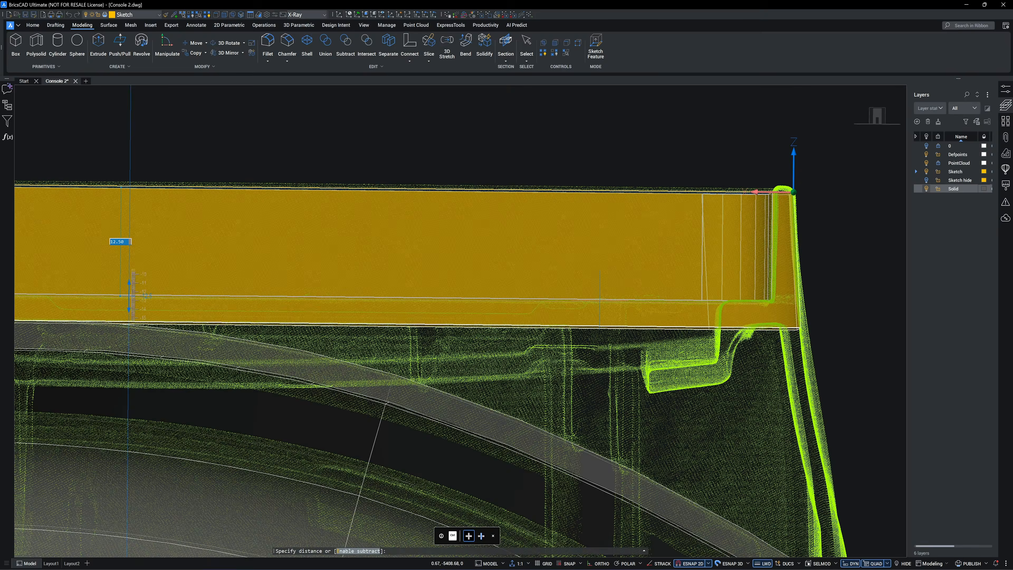
{"action": "left_click", "coordinate": [129, 296]}
{"action": "scroll", "coordinate": [712, 217], "scroll_direction": "down", "scroll_amount": 2}
{"action": "middle_click_drag", "start_coordinate": [712, 217], "coordinate": [717, 201], "text": "shift"}
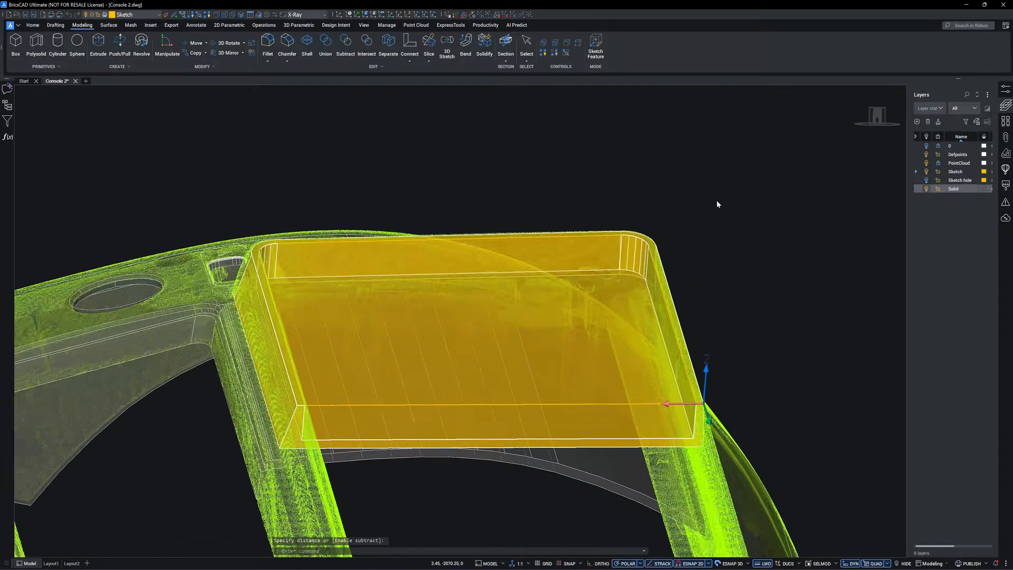
{"action": "scroll", "coordinate": [716, 197], "scroll_direction": "down", "scroll_amount": 2}
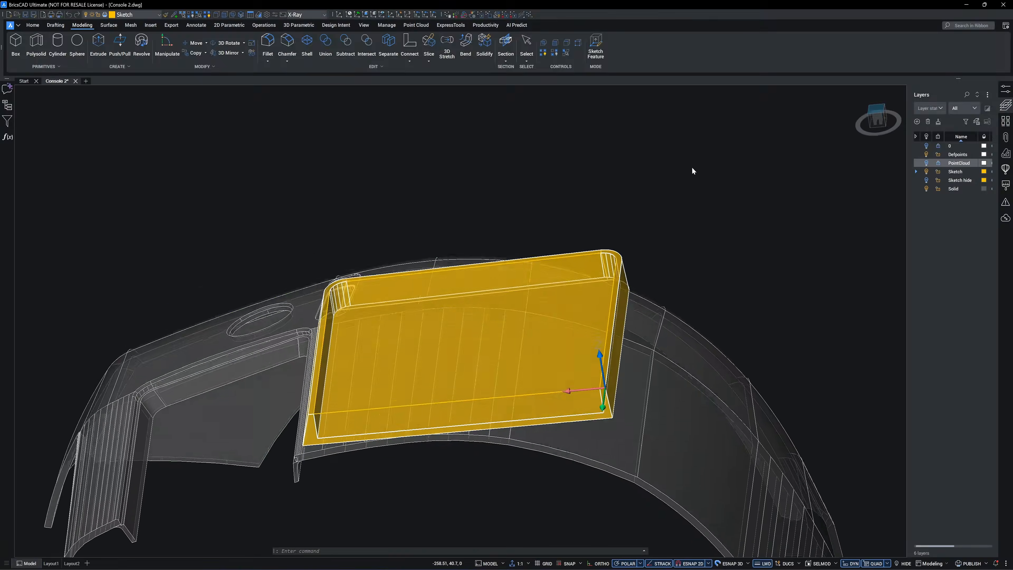
{"action": "middle_click_drag", "start_coordinate": [692, 168], "coordinate": [686, 195], "text": "shift"}
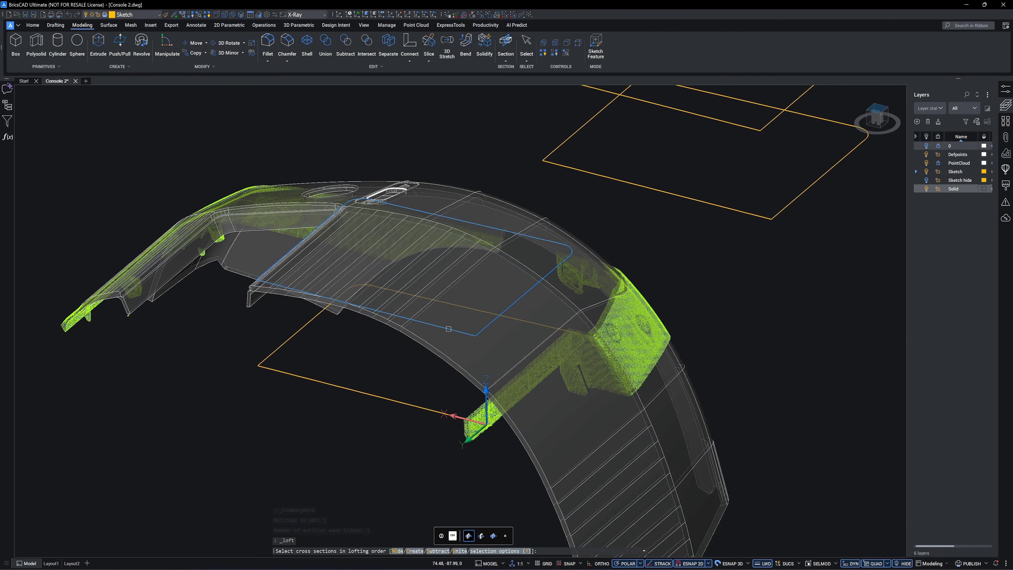
Loft a solid between the two outlines beneath the frame and shell it with a 2.5 mm offset, leaving only the three side walls.
{"action": "left_click", "coordinate": [448, 329]}
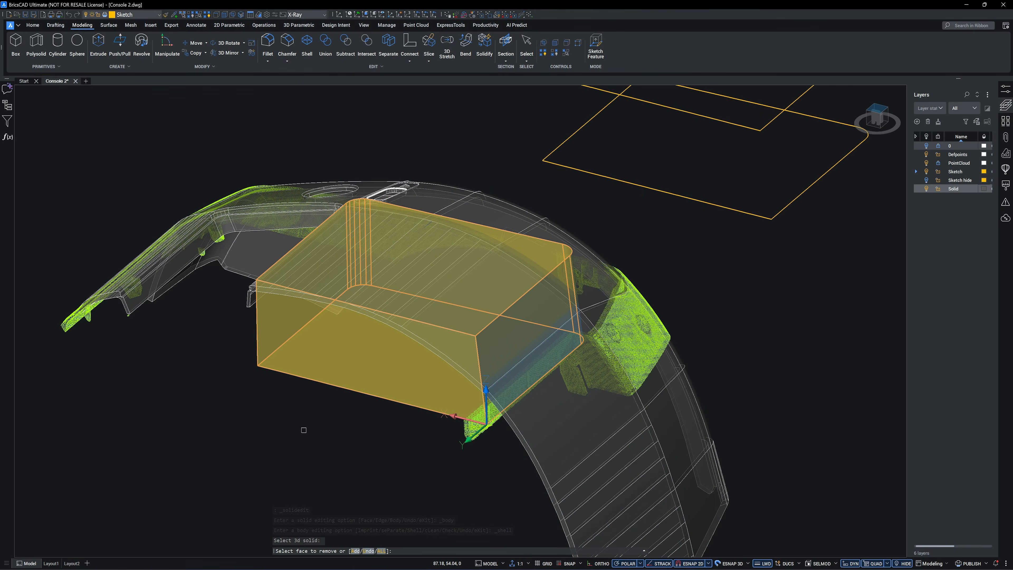
{"action": "middle_click_drag", "start_coordinate": [349, 345], "coordinate": [404, 283], "text": "shift"}
{"action": "middle_click_drag", "start_coordinate": [353, 186], "coordinate": [354, 176], "text": "shift"}
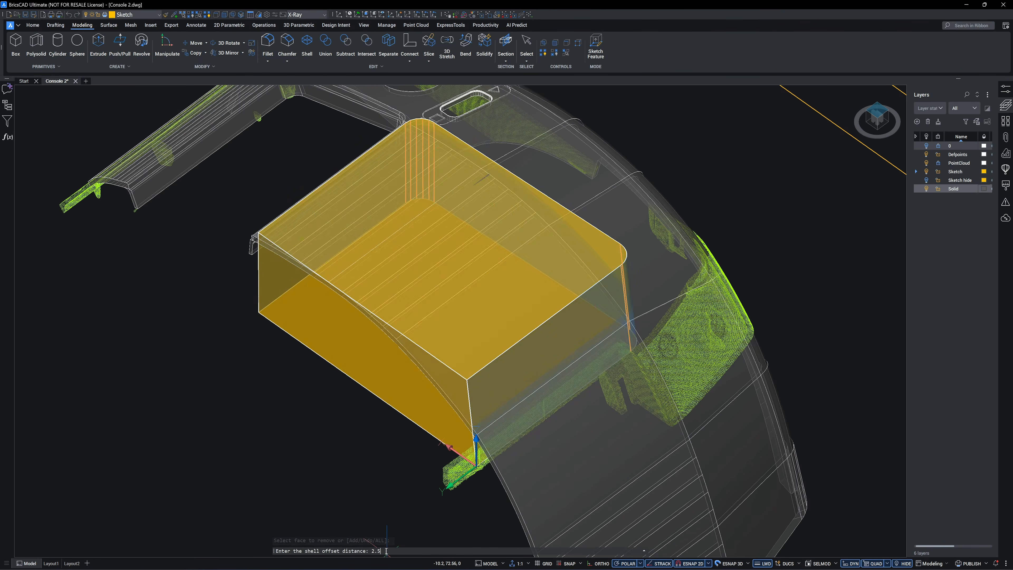
{"action": "key", "text": "Return"}
{"action": "scroll", "coordinate": [452, 328], "scroll_direction": "down", "scroll_amount": 2}
{"action": "mouse_move", "coordinate": [595, 304]}
{"action": "middle_mouse_down", "text": "shift"}
{"action": "mouse_move", "coordinate": [691, 285]}
{"action": "mouse_move", "coordinate": [624, 335]}
{"action": "middle_mouse_up", "text": "shift"}
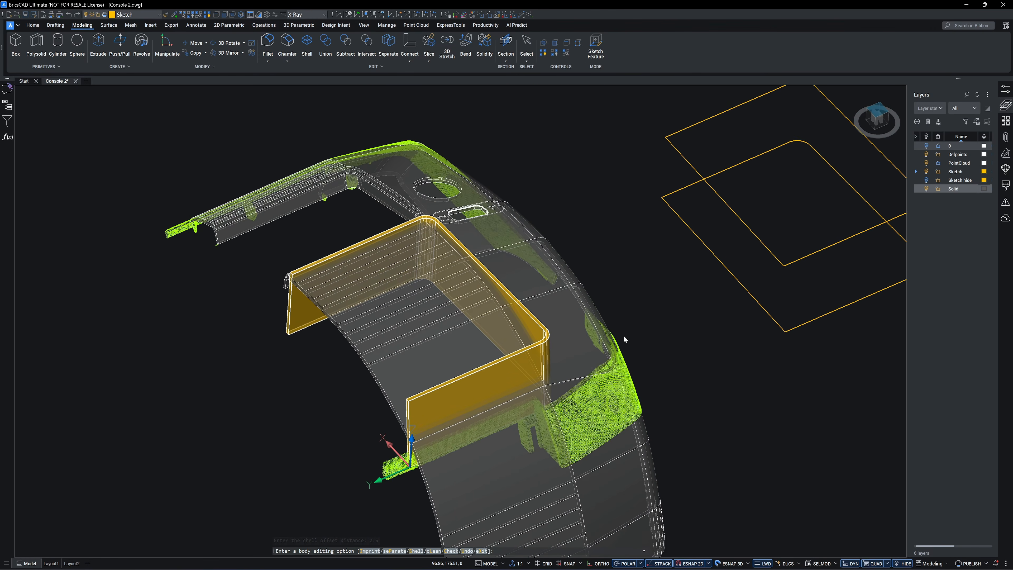
{"action": "key", "text": "Return"}
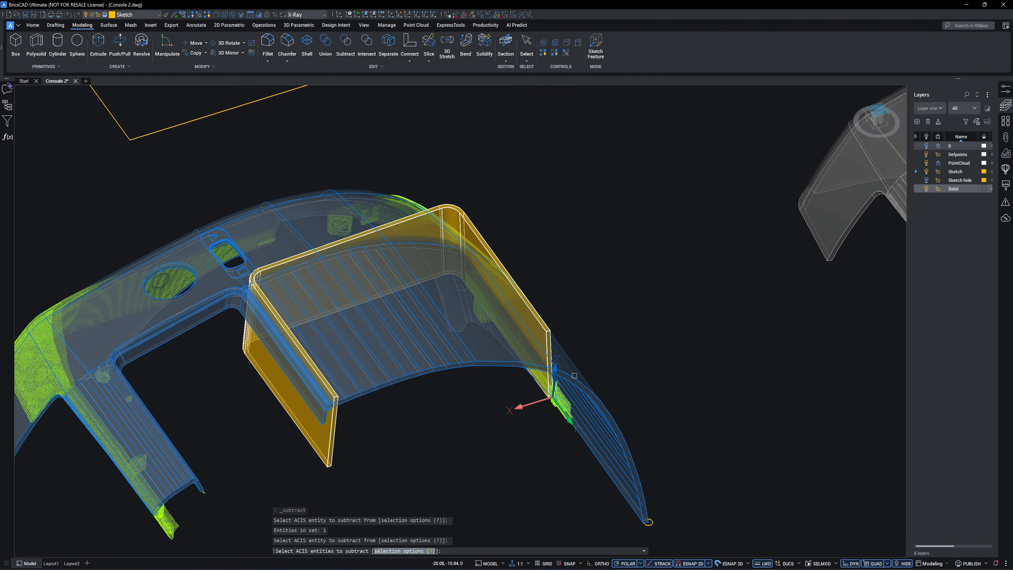
Subtract the console body from the shelled walls and delete the leftover wall piece below the console surface.
{"action": "key", "text": "Return"}
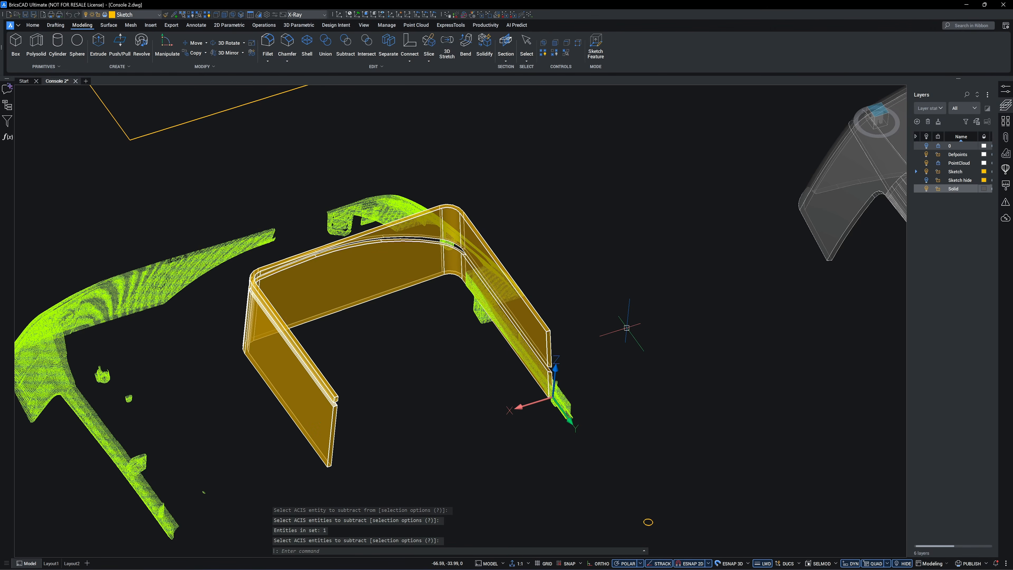
{"action": "middle_click_drag", "start_coordinate": [545, 228], "coordinate": [561, 238]}
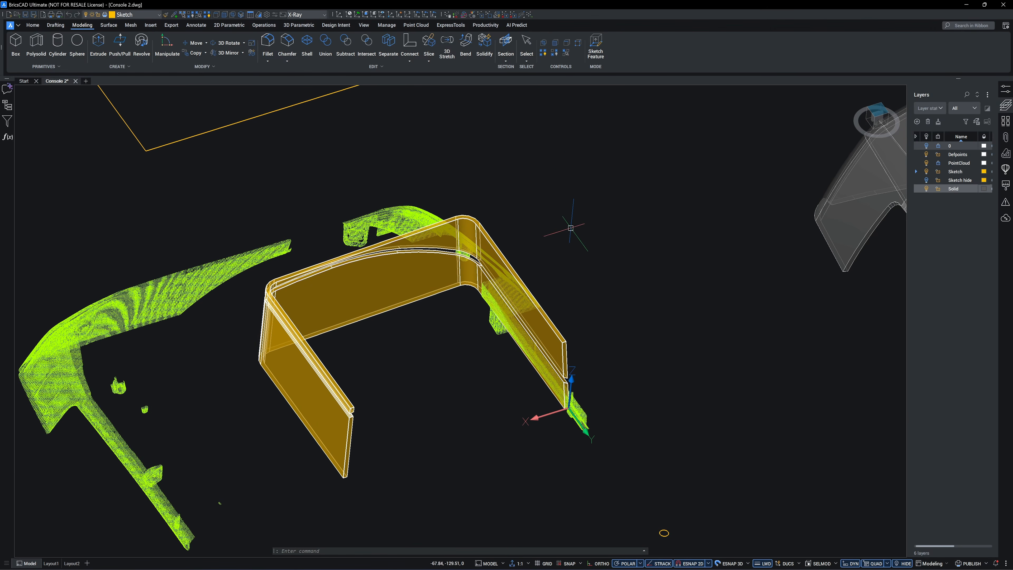
{"action": "left_click", "coordinate": [501, 318]}
{"action": "key", "text": "Delete"}
{"action": "mouse_move", "coordinate": [661, 287]}
{"action": "middle_mouse_down", "text": "shift"}
{"action": "mouse_move", "coordinate": [649, 242]}
{"action": "mouse_move", "coordinate": [615, 258]}
{"action": "middle_mouse_up", "text": "shift"}
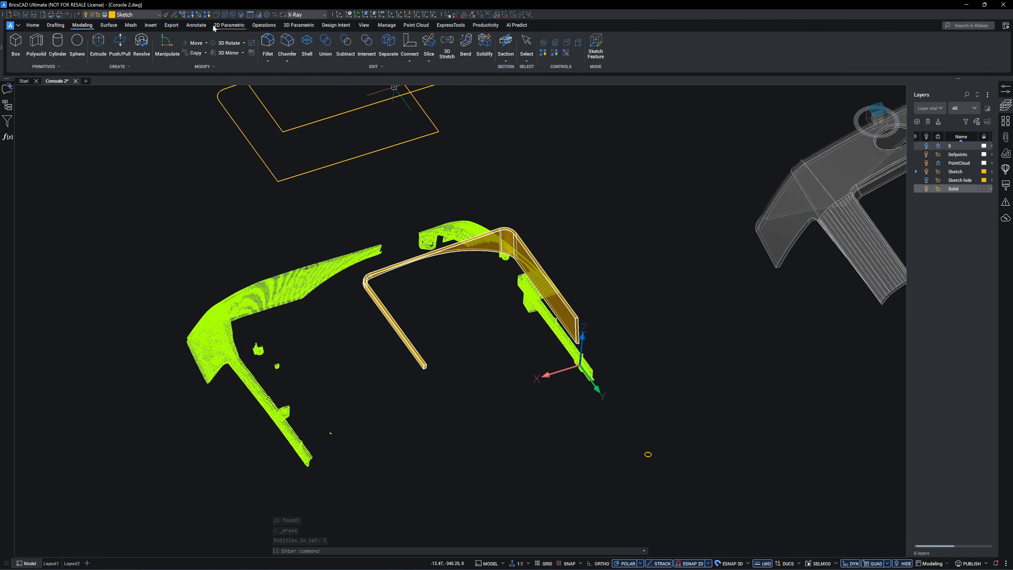
Unisolate the hidden raised frame so it shows together with the trimmed walls.
{"action": "left_click", "coordinate": [208, 15]}
{"action": "scroll", "coordinate": [593, 320], "scroll_direction": "up", "scroll_amount": 3}
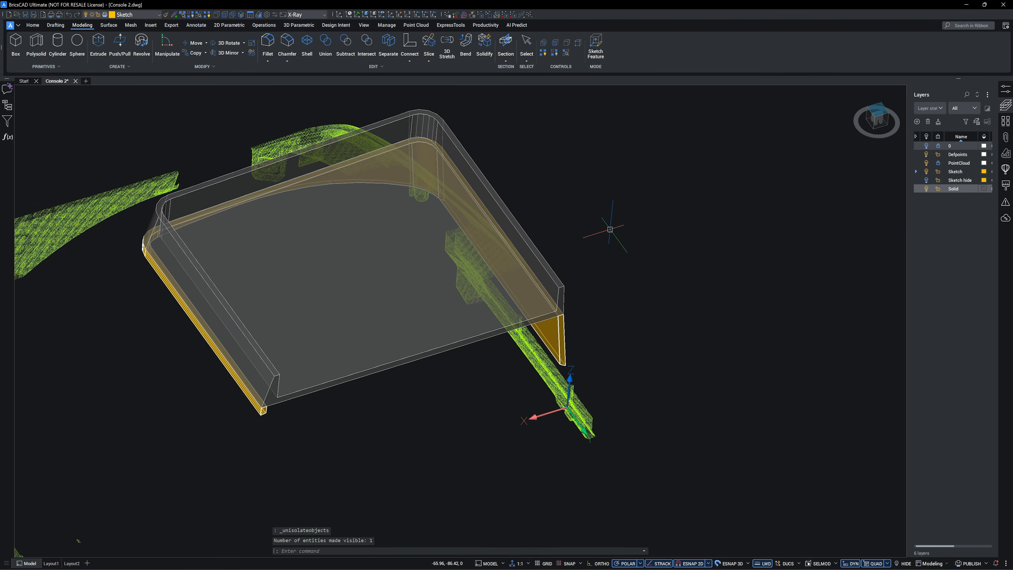
{"action": "scroll", "coordinate": [612, 226], "scroll_direction": "down", "scroll_amount": 2}
{"action": "scroll", "coordinate": [620, 194], "scroll_direction": "up", "scroll_amount": 2}
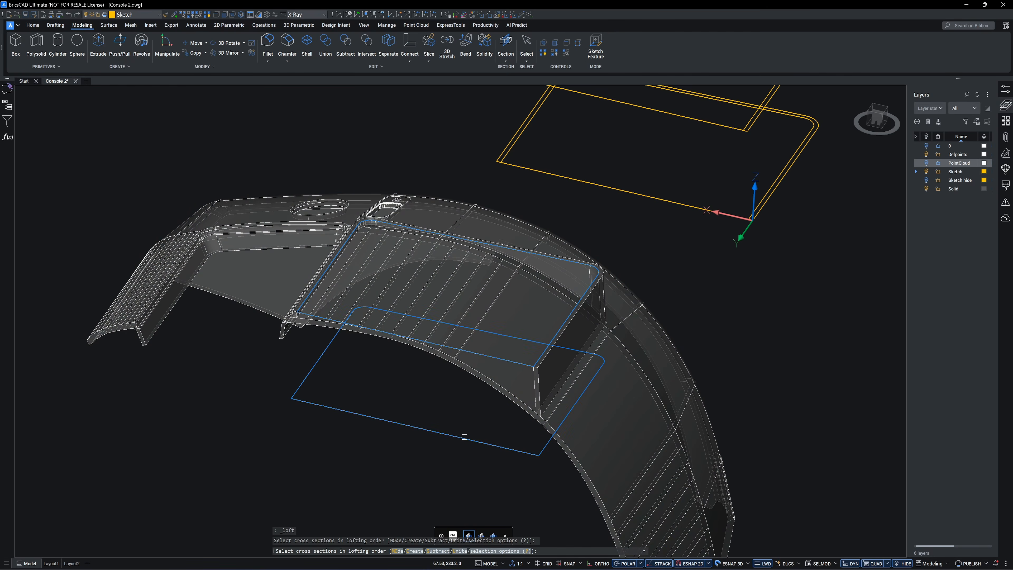
Loft between the upper and lower outlines beneath the frame in subtract mode to cut the console open inside the walls.
{"action": "left_click", "coordinate": [464, 437]}
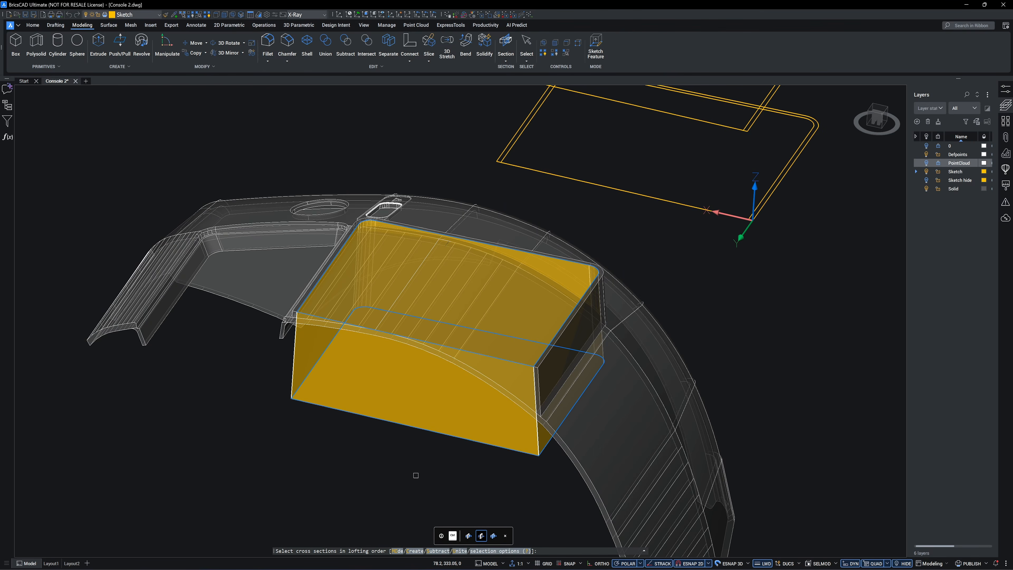
{"action": "key", "text": "ctrl"}
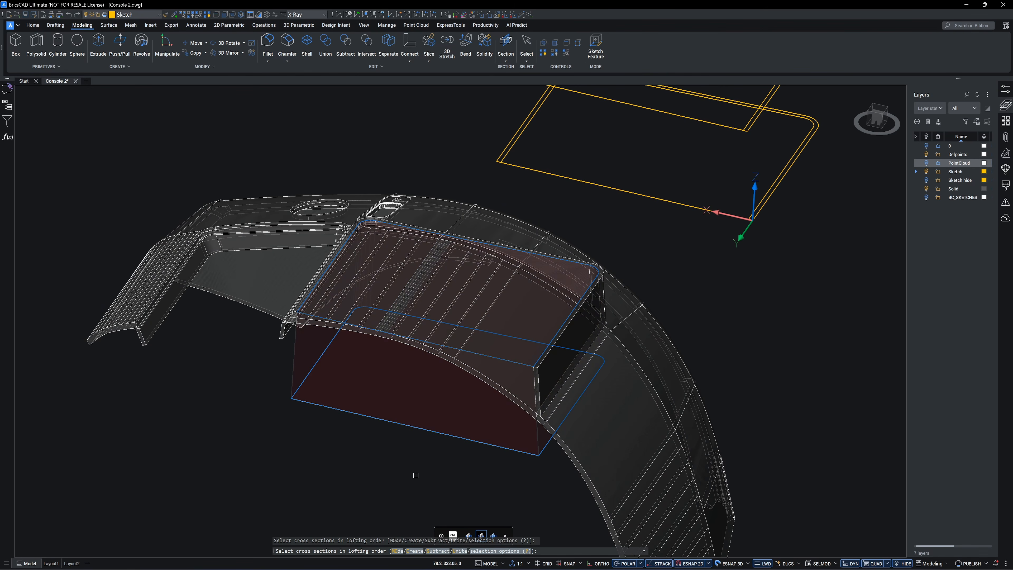
{"action": "key", "text": "Return"}
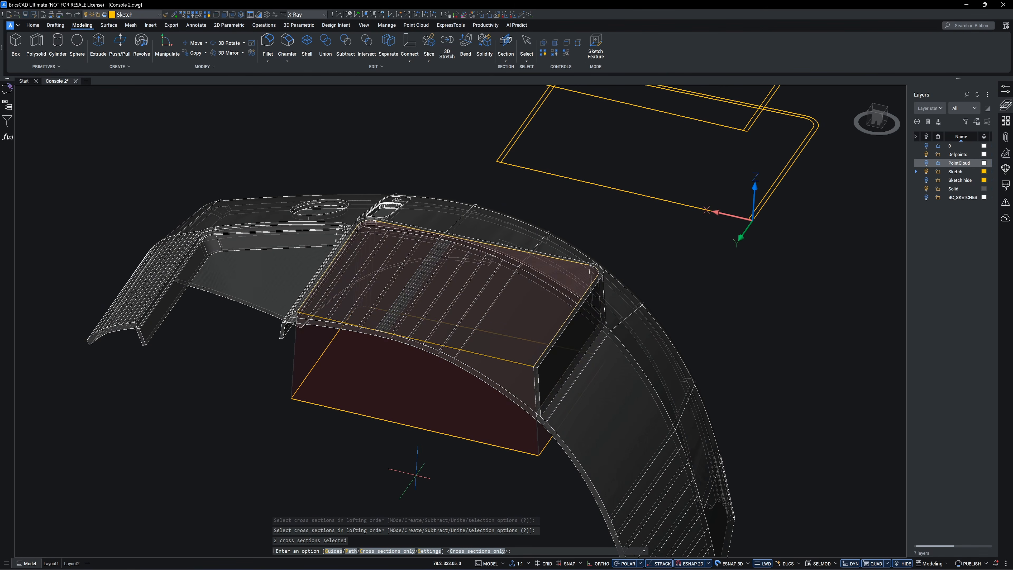
{"action": "key", "text": "Return"}
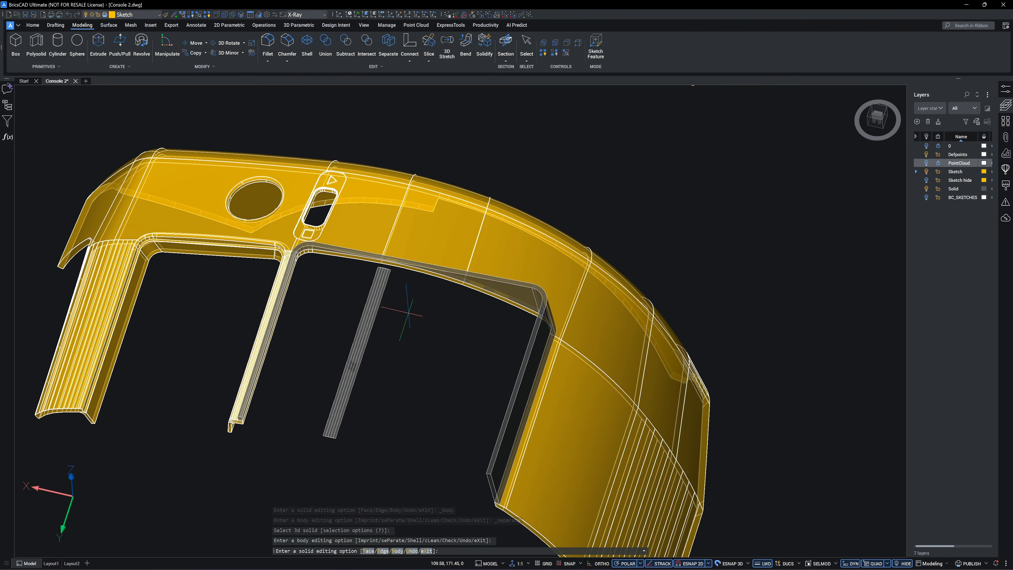
Finish separating the cut console into individual solids and delete the loose ribbed strip inside the opening.
{"action": "key", "text": "Escape"}
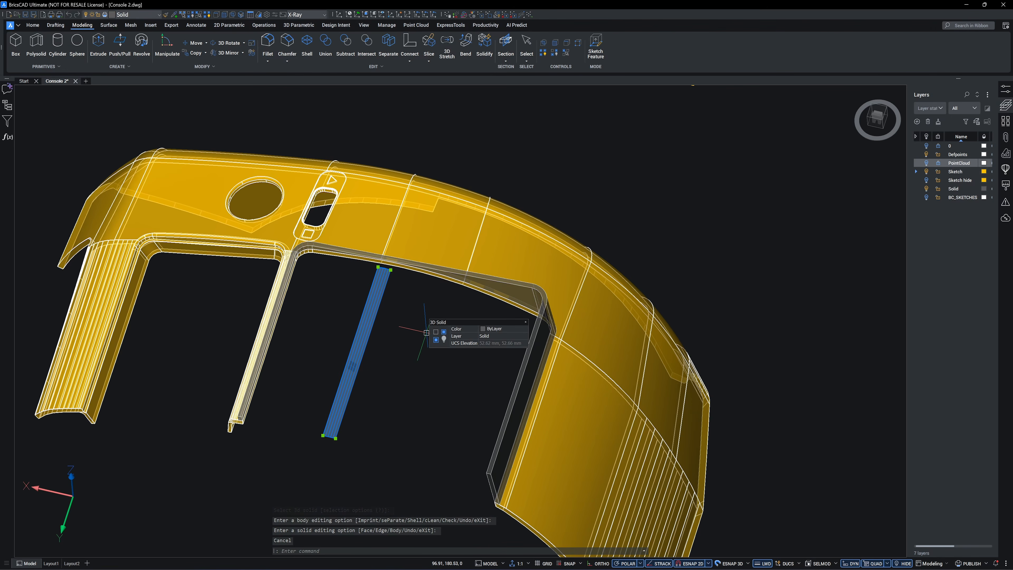
{"action": "left_click", "coordinate": [447, 246]}
{"action": "key", "text": "Delete"}
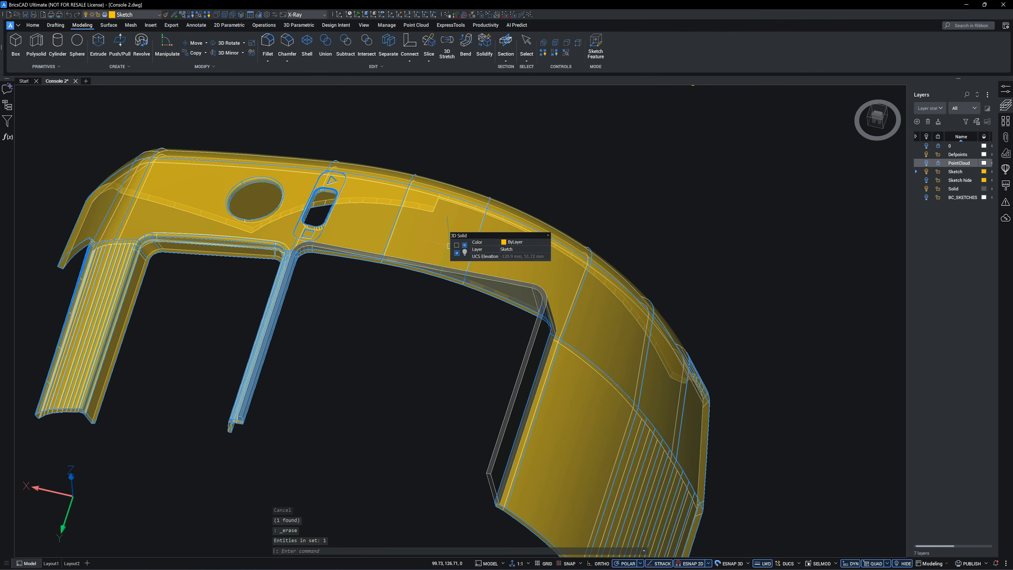
{"action": "left_click", "coordinate": [527, 302]}
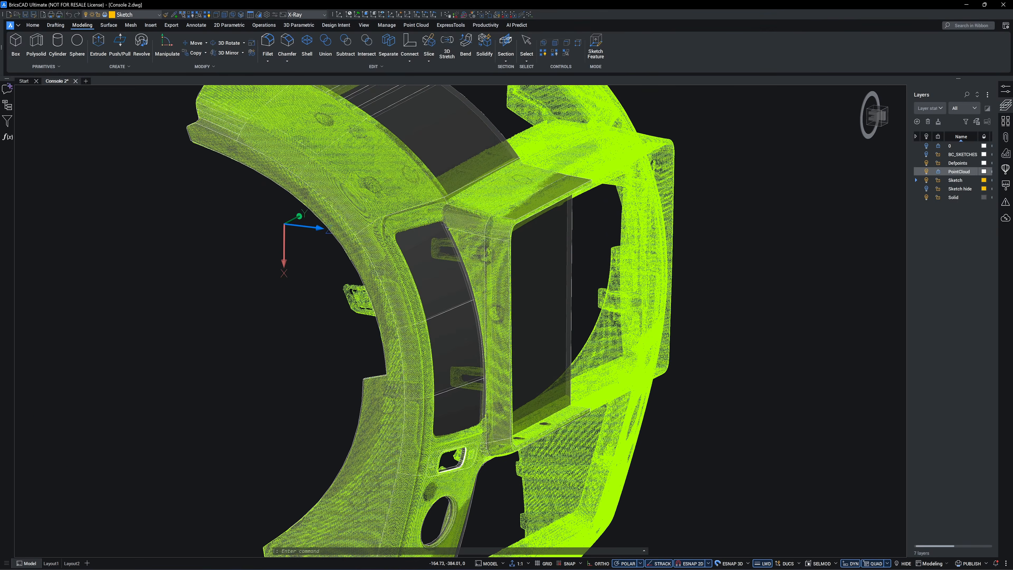
Unite the raised frame, the trimmed walls and the console into one solid.
{"action": "middle_click_drag", "start_coordinate": [599, 279], "coordinate": [846, 281], "text": "shift"}
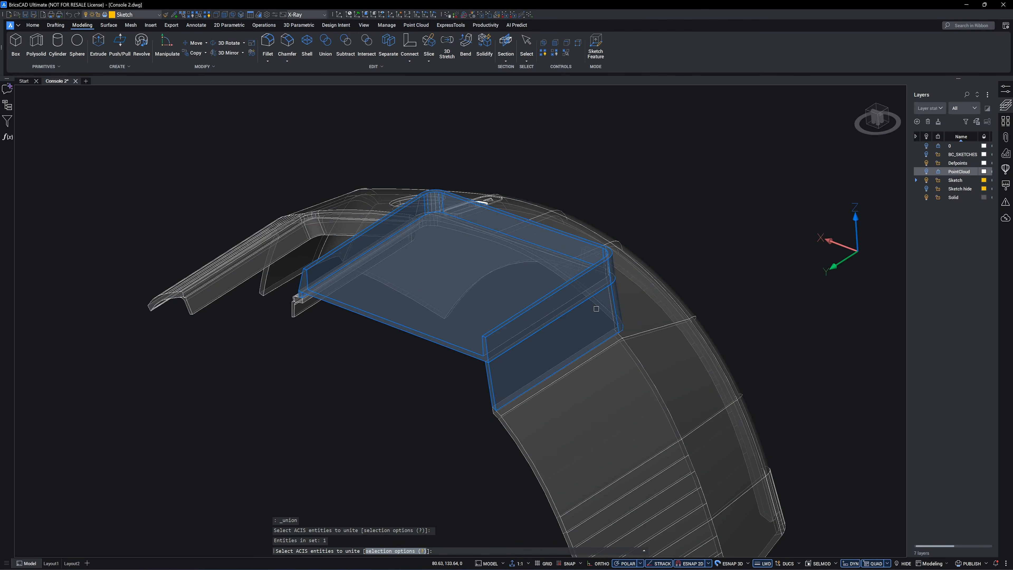
{"action": "key", "text": "Return"}
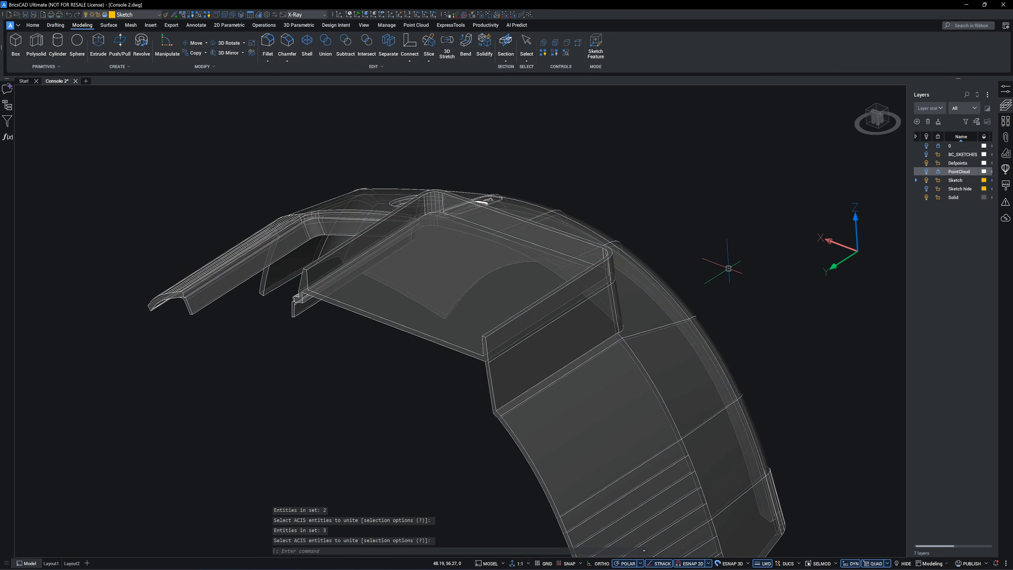
{"action": "middle_click_drag", "start_coordinate": [733, 249], "coordinate": [734, 248], "text": "shift"}
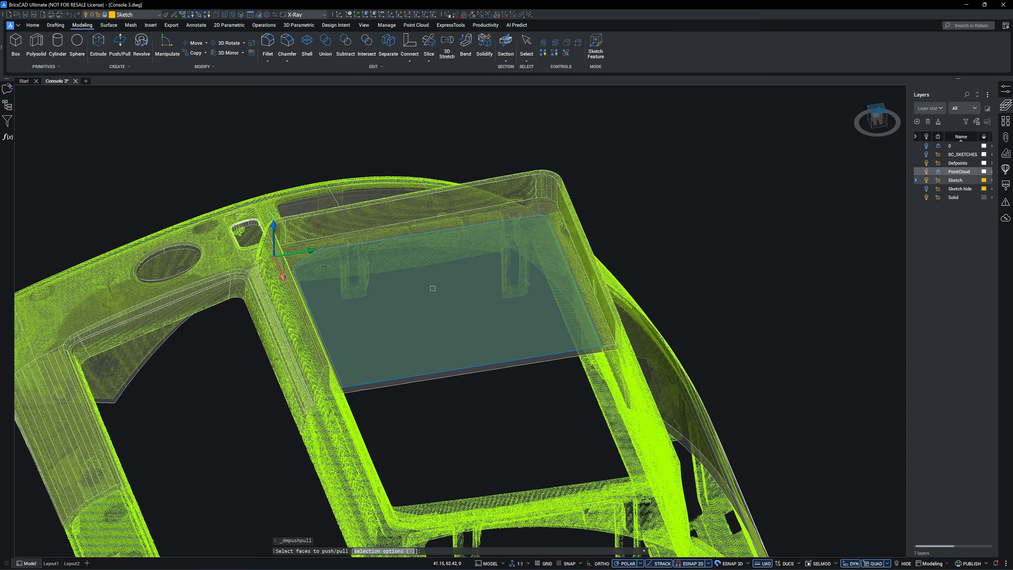
Push/Pull the sketched area in the frame's floor through the solid to cut the display opening.
{"action": "left_click", "coordinate": [433, 288]}
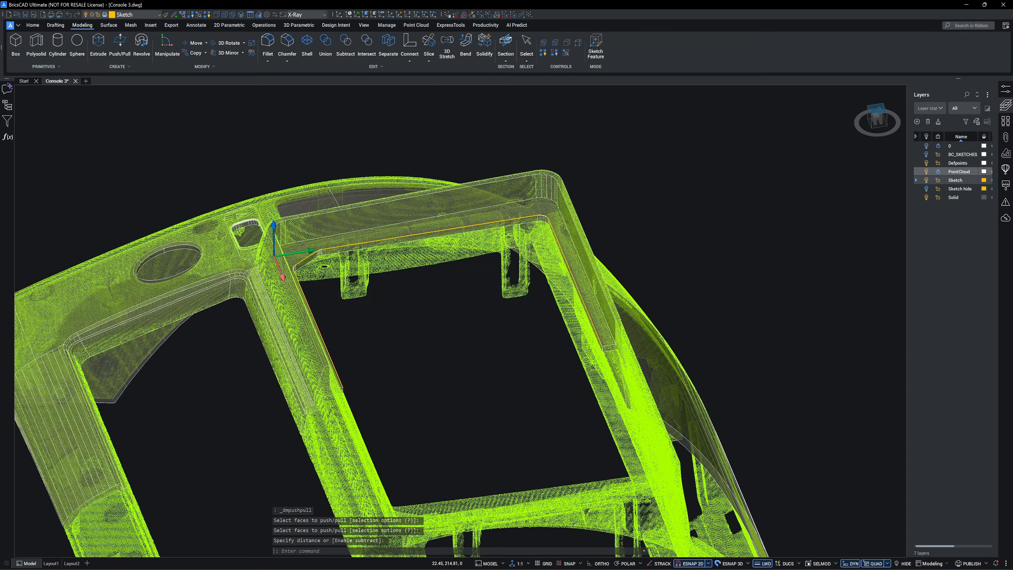
{"action": "middle_click_drag", "start_coordinate": [765, 210], "coordinate": [706, 281], "text": "shift"}
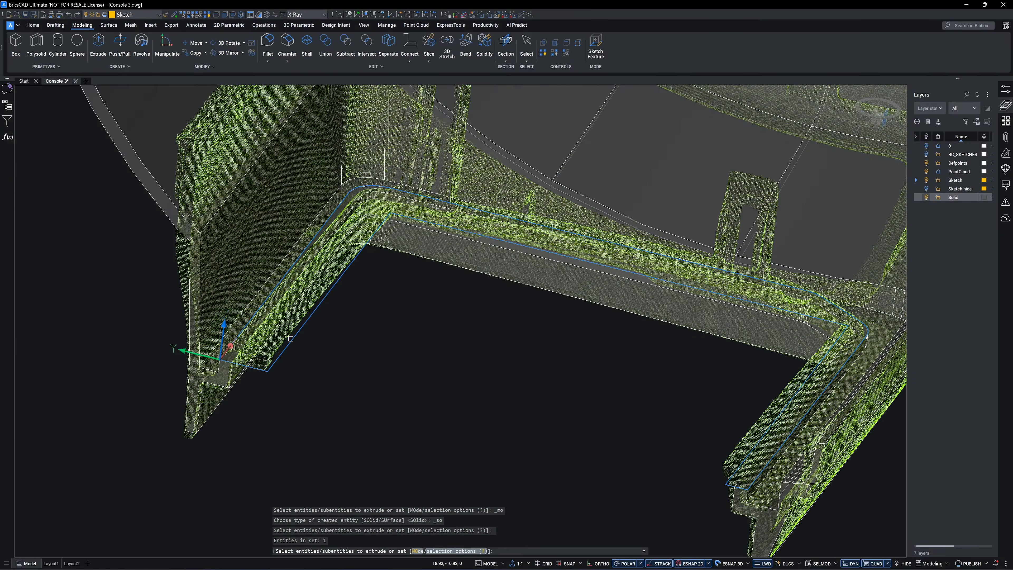
Extrude the U-shaped ledge outline around the display opening into a solid and unite it with the console.
{"action": "middle_click_drag", "start_coordinate": [291, 339], "coordinate": [669, 385], "text": "shift"}
{"action": "key", "text": "Return"}
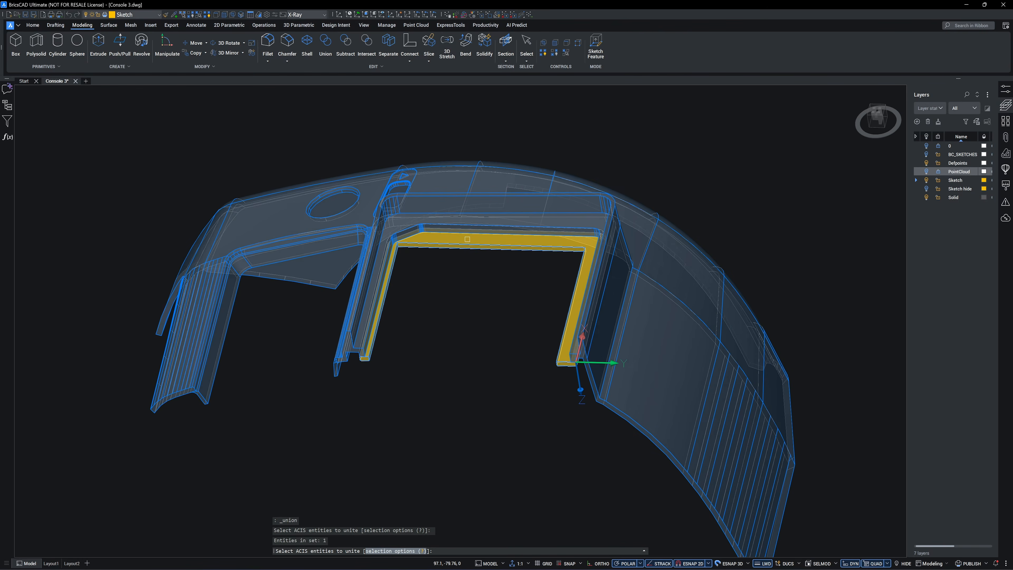
{"action": "key", "text": "Return"}
{"action": "middle_click_drag", "start_coordinate": [458, 302], "coordinate": [500, 378], "text": "shift"}
Push/Pull the square mounting pads on the ledge by 0.5 mm and cut their round screw holes through the ledge.
{"action": "scroll", "coordinate": [499, 377], "scroll_direction": "up", "scroll_amount": 1}
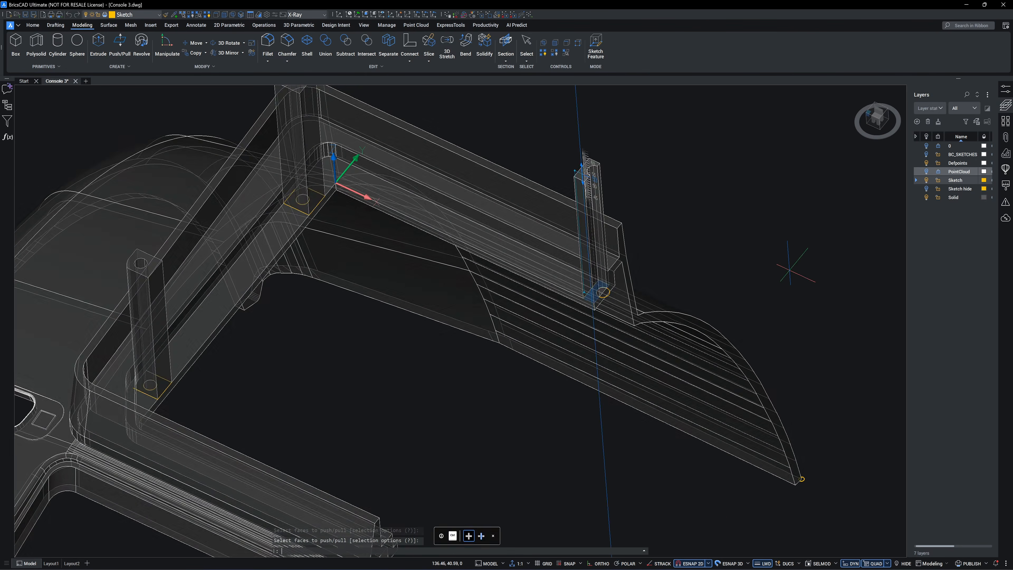
{"action": "type", "text": ".5"}
{"action": "key", "text": "Return"}
{"action": "middle_click_drag", "start_coordinate": [790, 270], "coordinate": [758, 217], "text": "shift"}
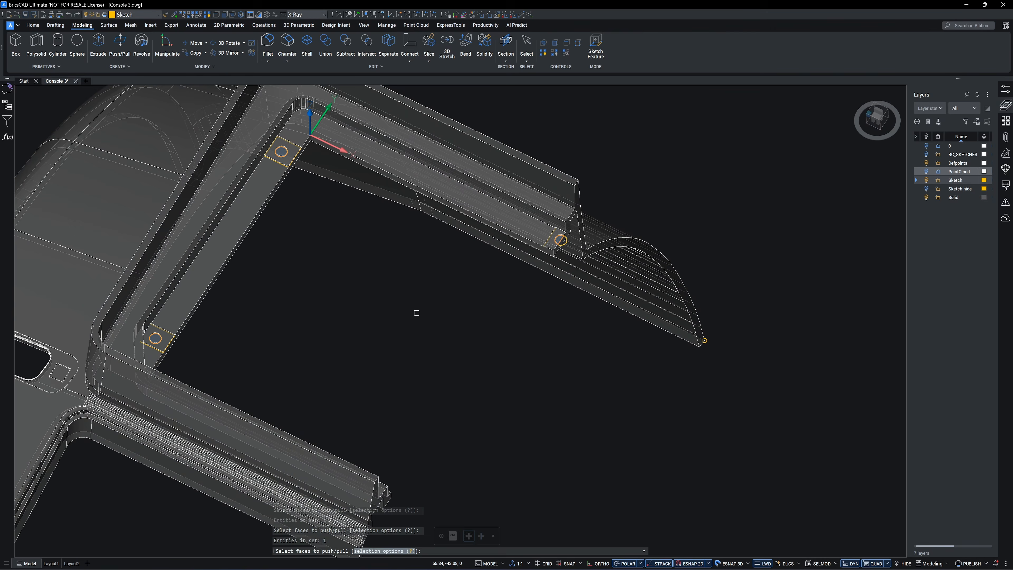
{"action": "key", "text": "Return"}
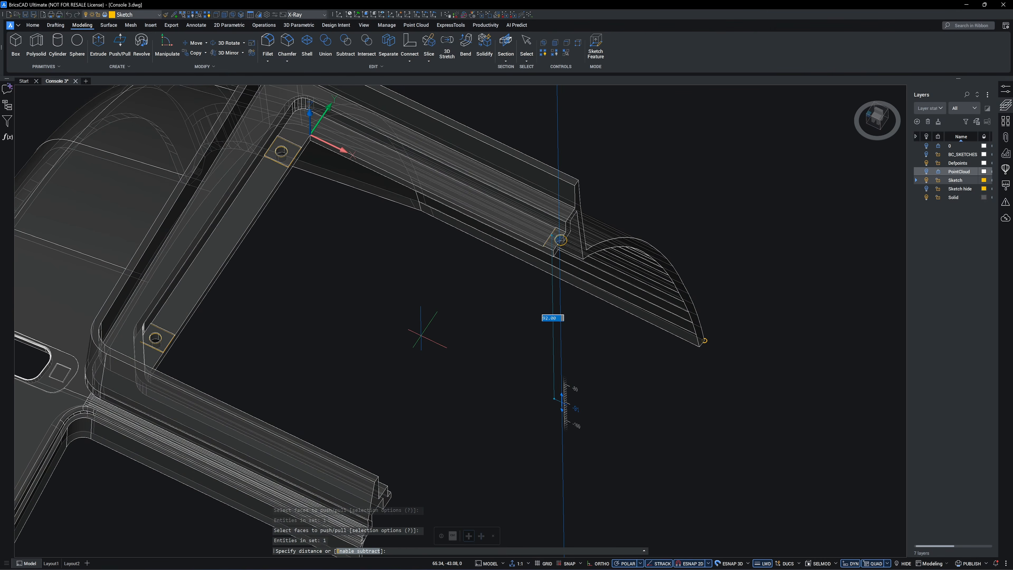
{"action": "left_click", "coordinate": [422, 340]}
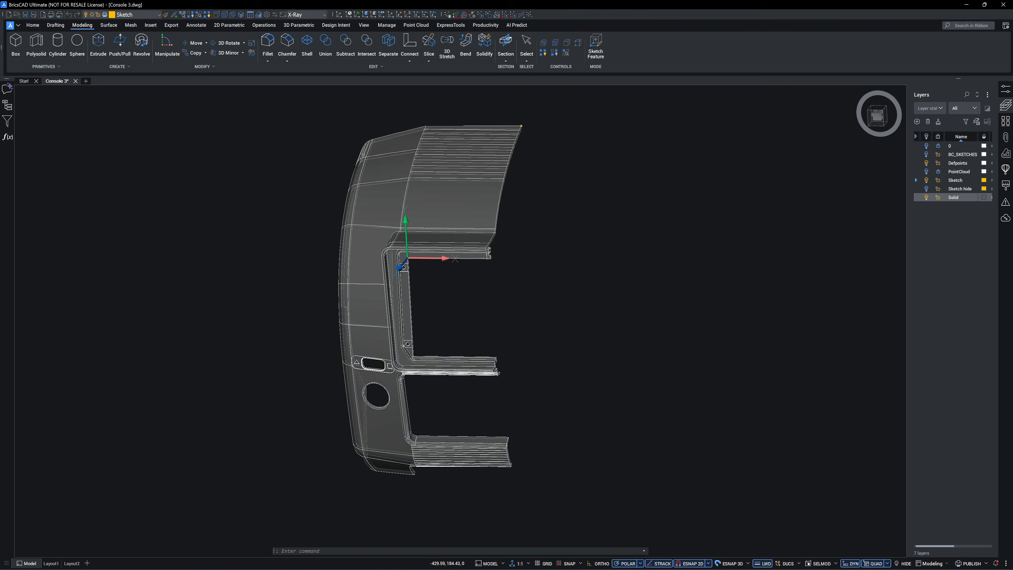
Push/Pull the long narrow rectangle on the ledge's inner wall to cut a slot, and fillet its edges with radius 3.
{"action": "middle_click_drag", "start_coordinate": [486, 197], "coordinate": [586, 275], "text": "shift"}
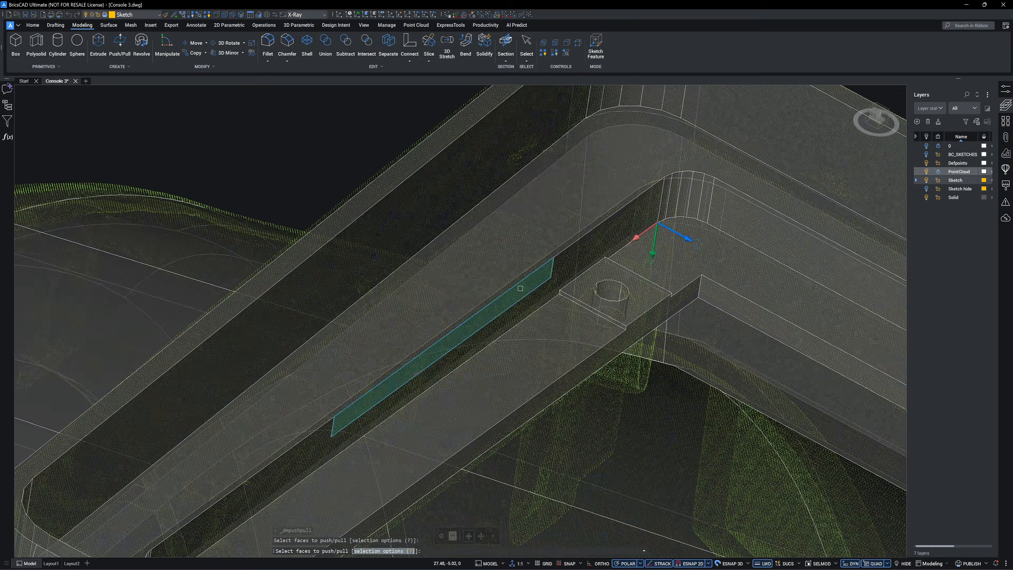
{"action": "middle_click_drag", "start_coordinate": [520, 284], "coordinate": [481, 291], "text": "shift"}
{"action": "left_click", "coordinate": [482, 291]}
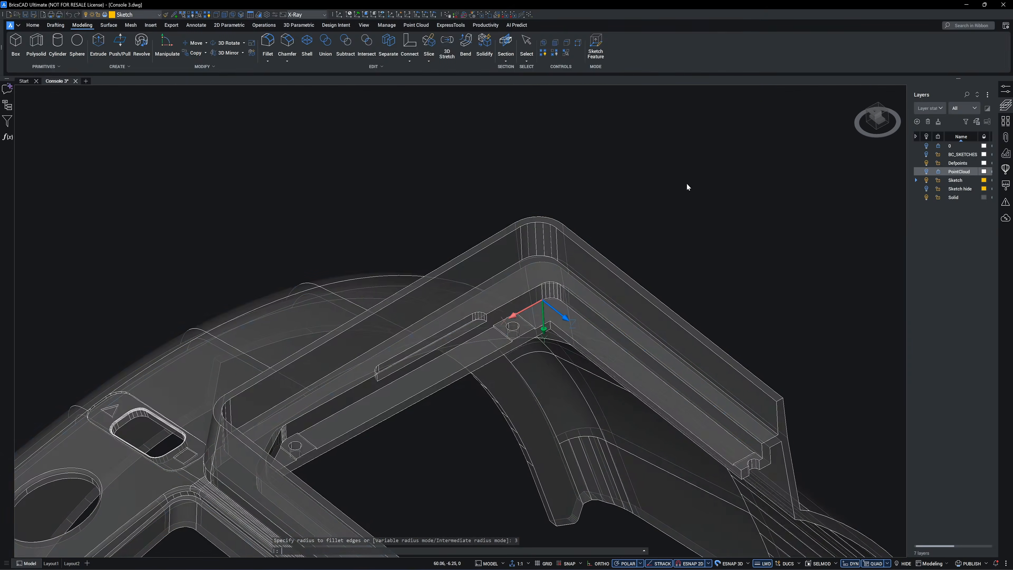
{"action": "middle_click_drag", "start_coordinate": [687, 187], "coordinate": [674, 187], "text": "shift"}
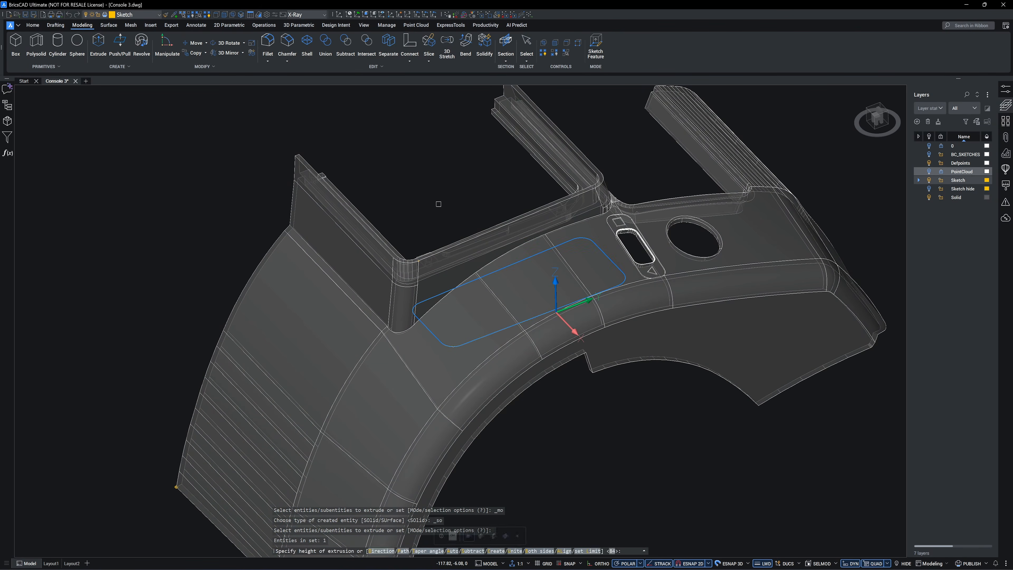
Extrude the rounded rectangular outline to both sides through the console's curved face and subtract it to cut the opening.
{"action": "type", "text": "b"}
{"action": "key", "text": "Return"}
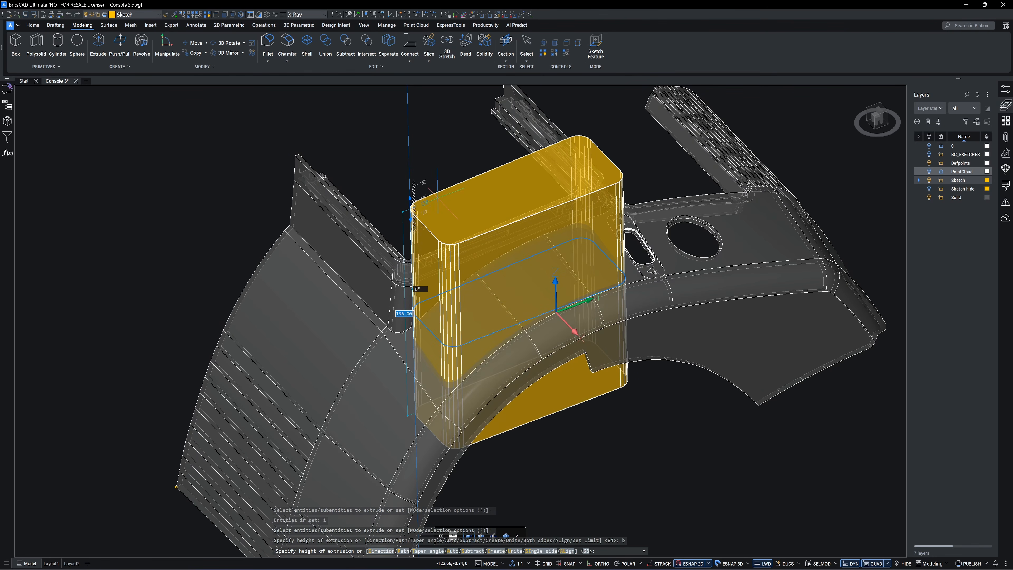
{"action": "key", "text": "ctrl"}
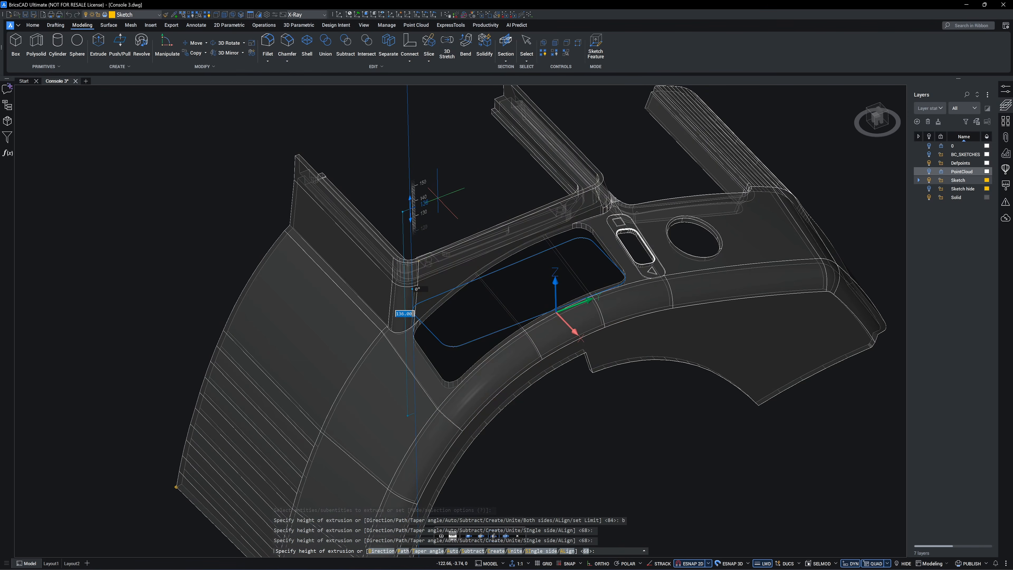
{"action": "key", "text": "Return"}
{"action": "middle_click_drag", "start_coordinate": [727, 419], "coordinate": [577, 285], "text": "shift"}
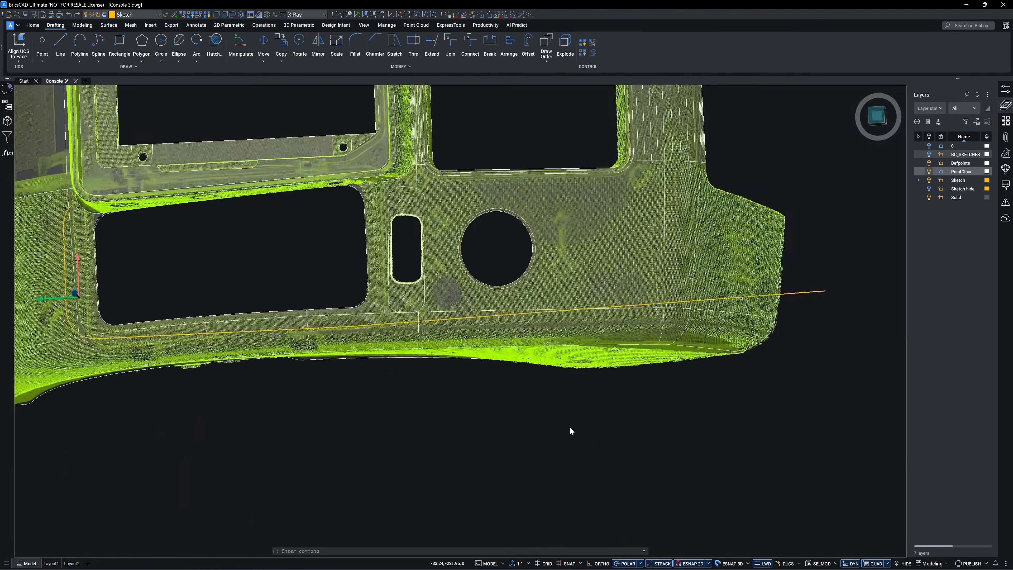
Extrude the sketched line with its rounded corner downward through the console as a surface.
{"action": "left_click", "coordinate": [876, 122]}
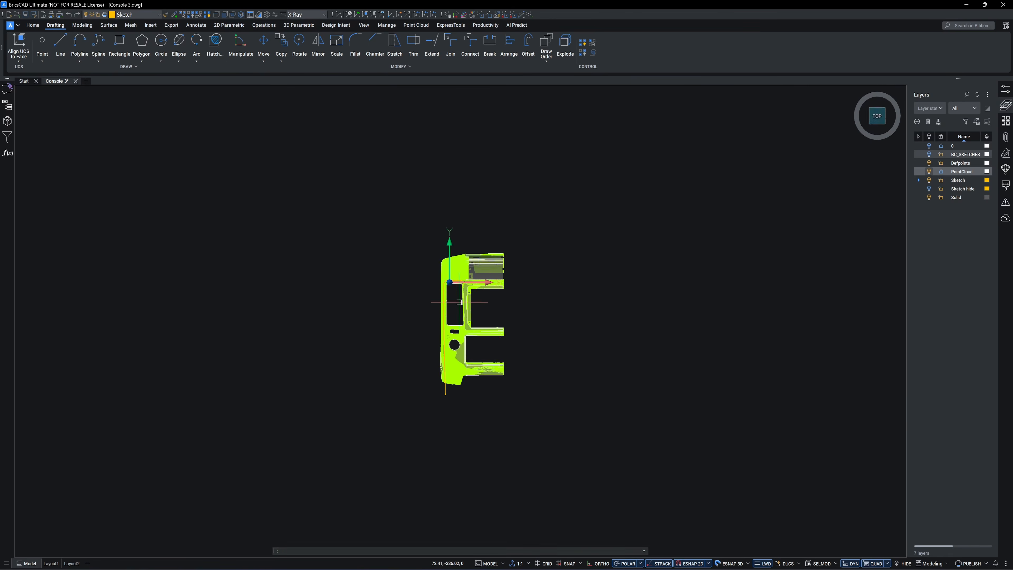
{"action": "scroll", "coordinate": [459, 303], "scroll_direction": "up", "scroll_amount": 5}
{"action": "middle_click_drag", "start_coordinate": [452, 335], "coordinate": [487, 179]}
{"action": "middle_click_drag", "start_coordinate": [585, 463], "coordinate": [579, 349]}
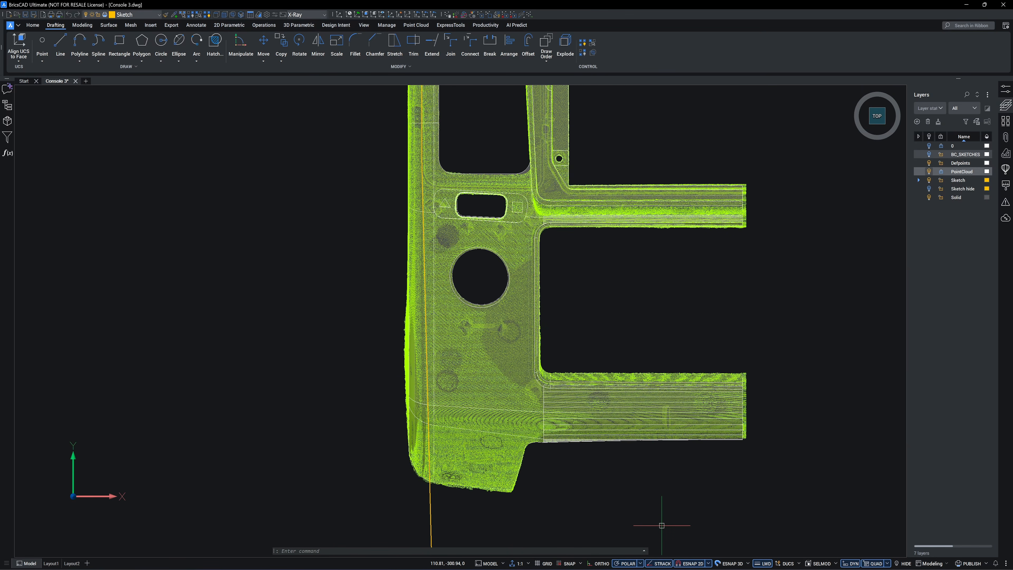
{"action": "middle_click_drag", "start_coordinate": [661, 525], "coordinate": [557, 128], "text": "shift"}
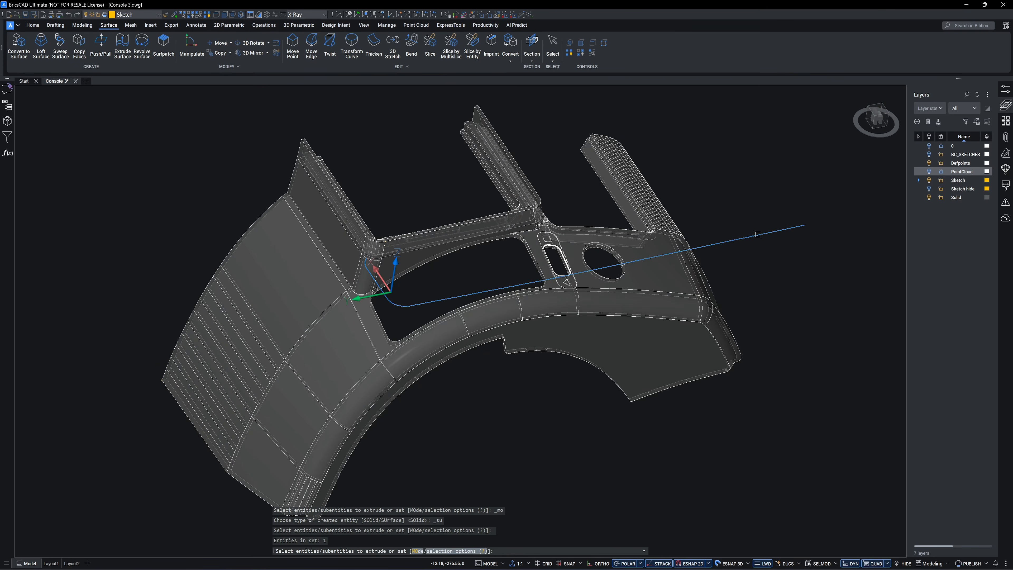
{"action": "key", "text": "Return"}
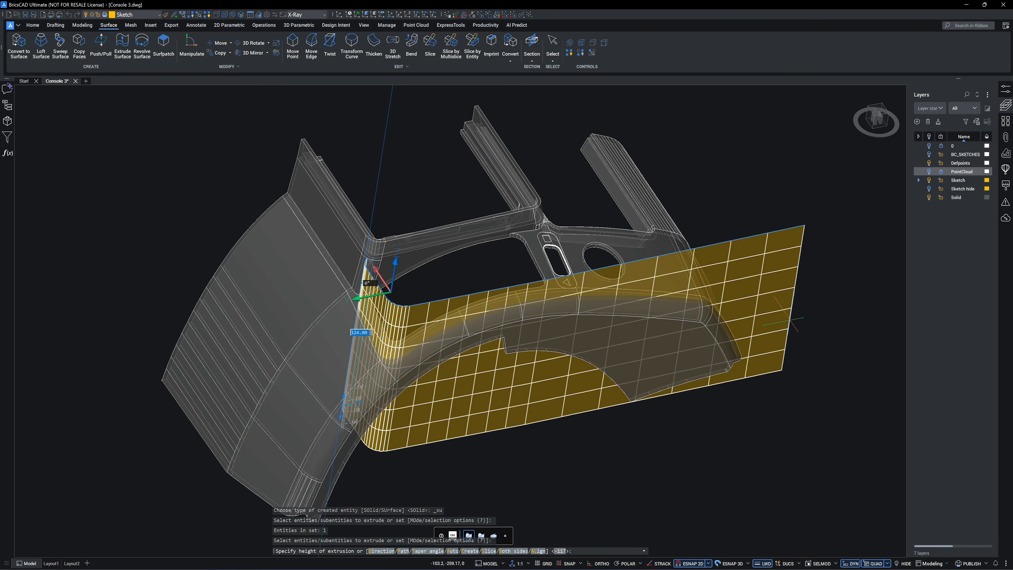
{"action": "middle_click_drag", "start_coordinate": [786, 528], "coordinate": [501, 125], "text": "shift"}
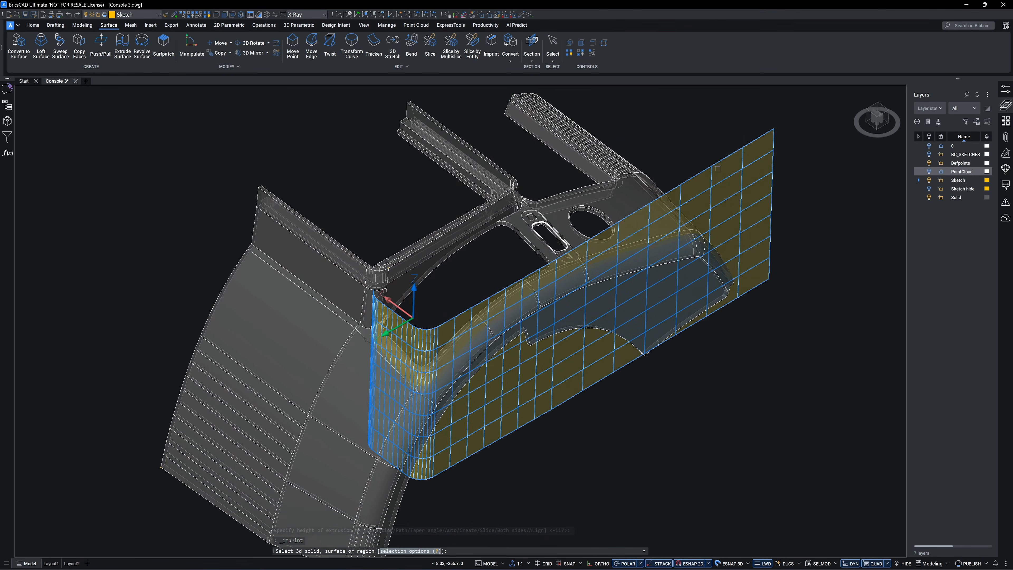
Imprint the console's intersection onto the extruded surface, keeping the source object.
{"action": "left_click", "coordinate": [648, 193]}
{"action": "key", "text": "Return"}
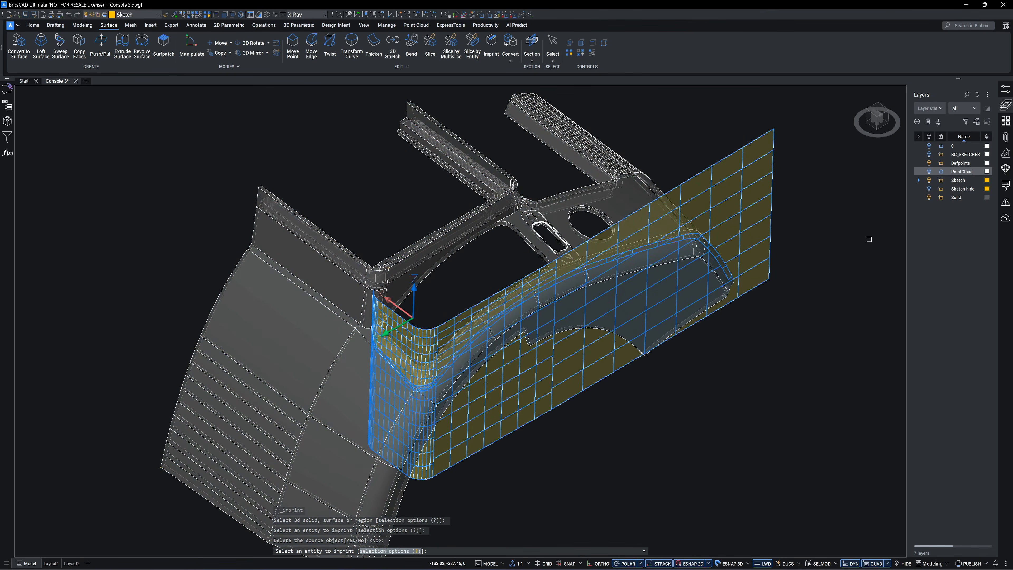
{"action": "key", "text": "Escape"}
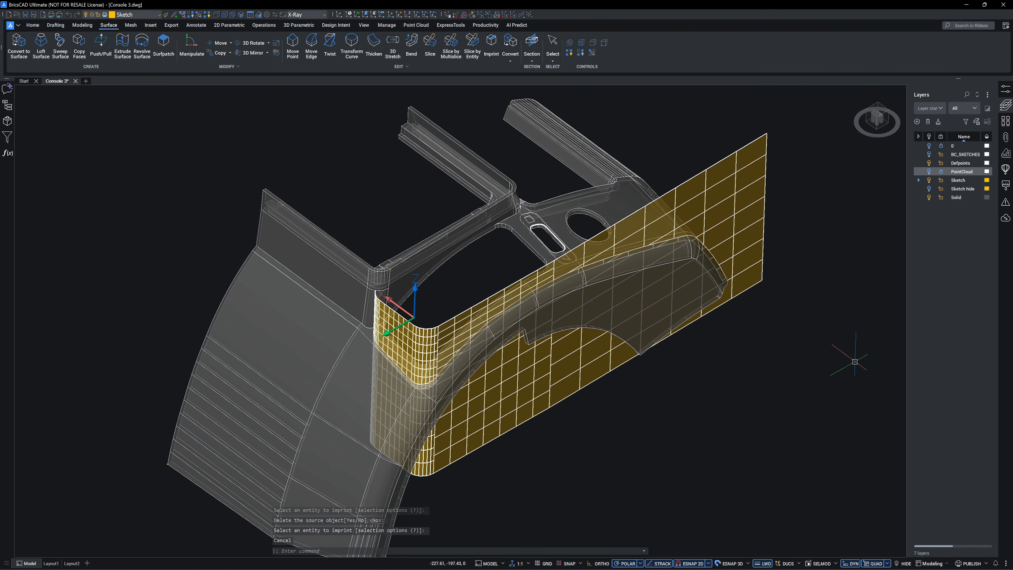
Hide the Solid layer and extract the upper imprinted edges along the full length of the surface as a path curve.
{"action": "left_click", "coordinate": [930, 197]}
{"action": "scroll", "coordinate": [471, 366], "scroll_direction": "up", "scroll_amount": 10}
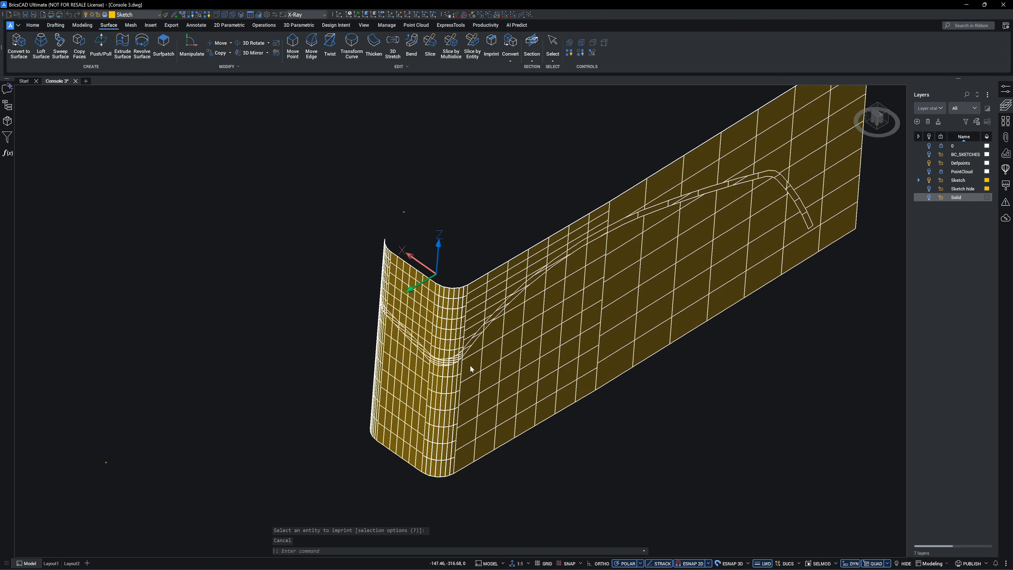
{"action": "middle_click_drag", "start_coordinate": [662, 278], "coordinate": [881, 387], "text": "shift"}
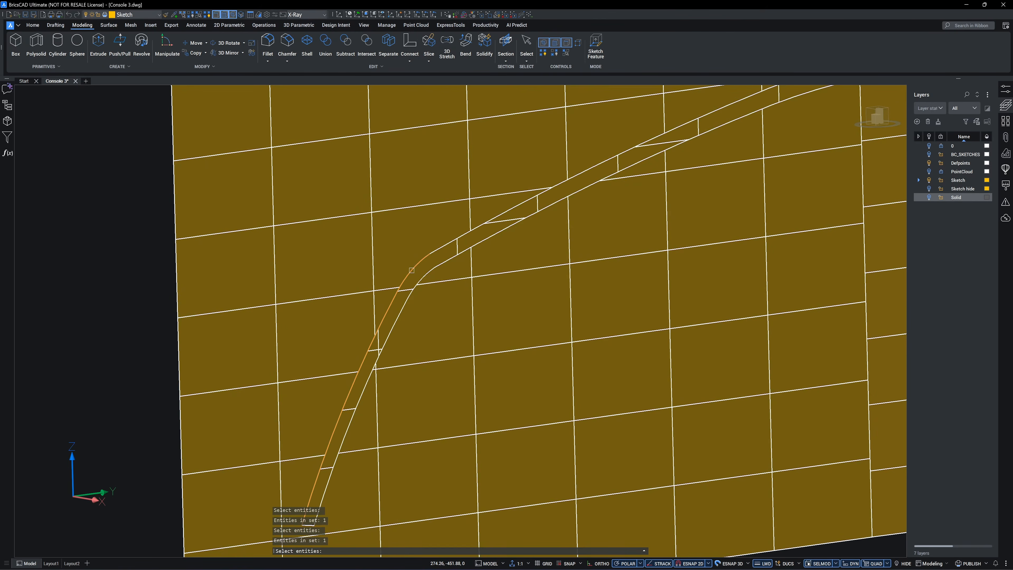
{"action": "middle_click_drag", "start_coordinate": [386, 310], "coordinate": [440, 293], "text": "shift"}
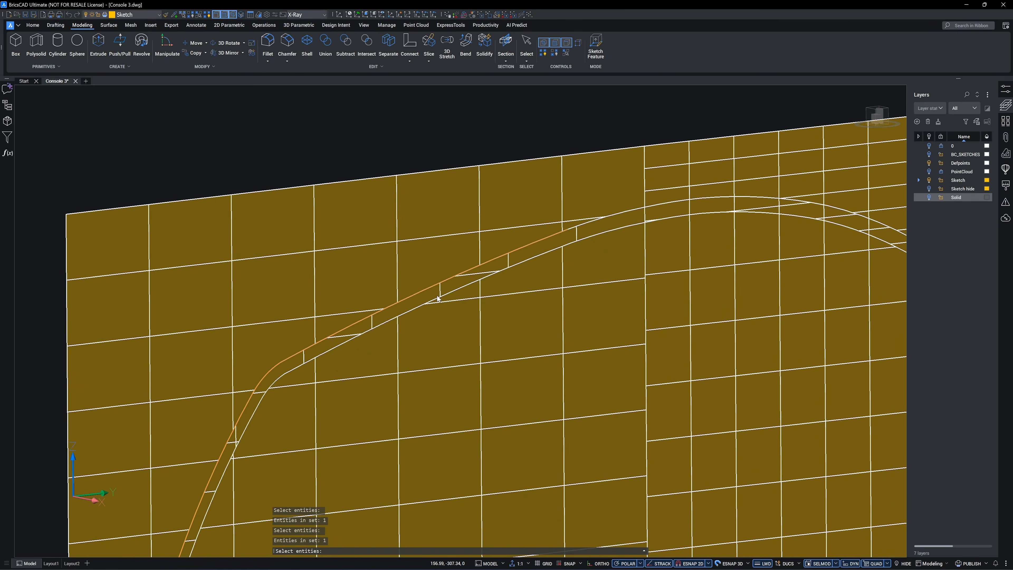
{"action": "scroll", "coordinate": [441, 293], "scroll_direction": "down", "scroll_amount": 1}
{"action": "scroll", "coordinate": [495, 255], "scroll_direction": "up", "scroll_amount": 2}
{"action": "scroll", "coordinate": [495, 254], "scroll_direction": "up", "scroll_amount": 2}
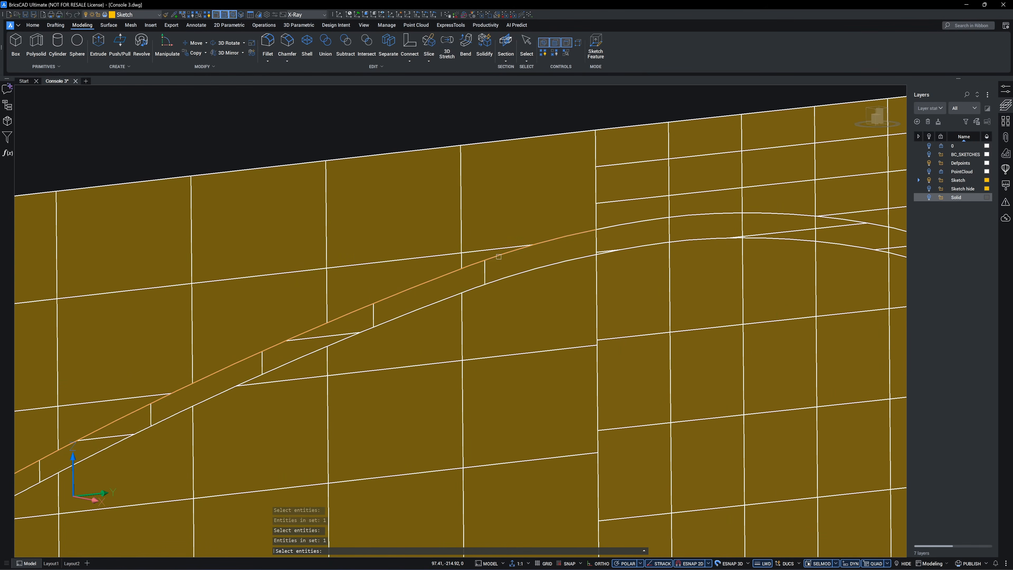
{"action": "middle_click_drag", "start_coordinate": [498, 257], "coordinate": [486, 275], "text": "shift"}
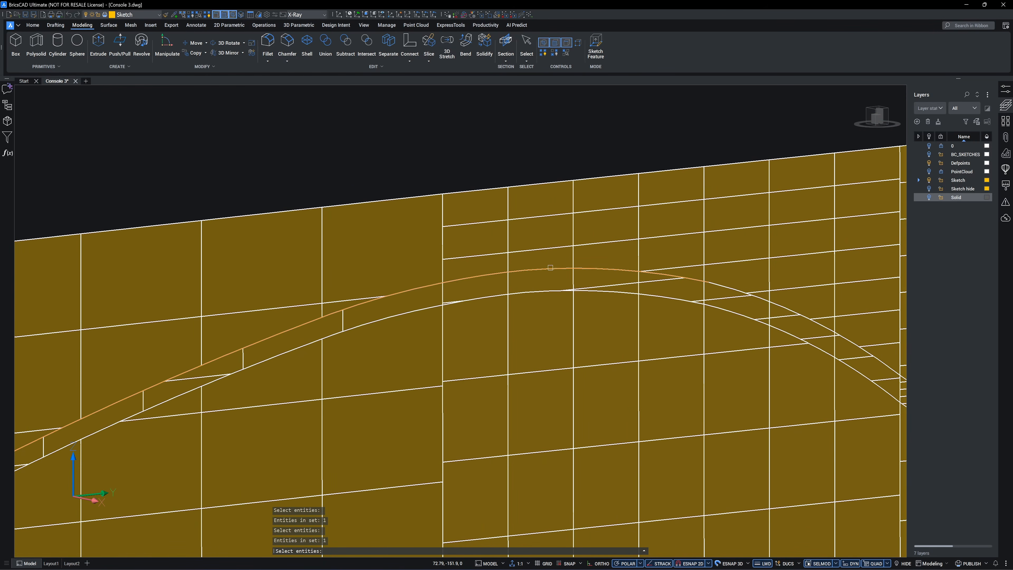
{"action": "scroll", "coordinate": [550, 267], "scroll_direction": "down", "scroll_amount": 3}
{"action": "scroll", "coordinate": [473, 273], "scroll_direction": "up", "scroll_amount": 3}
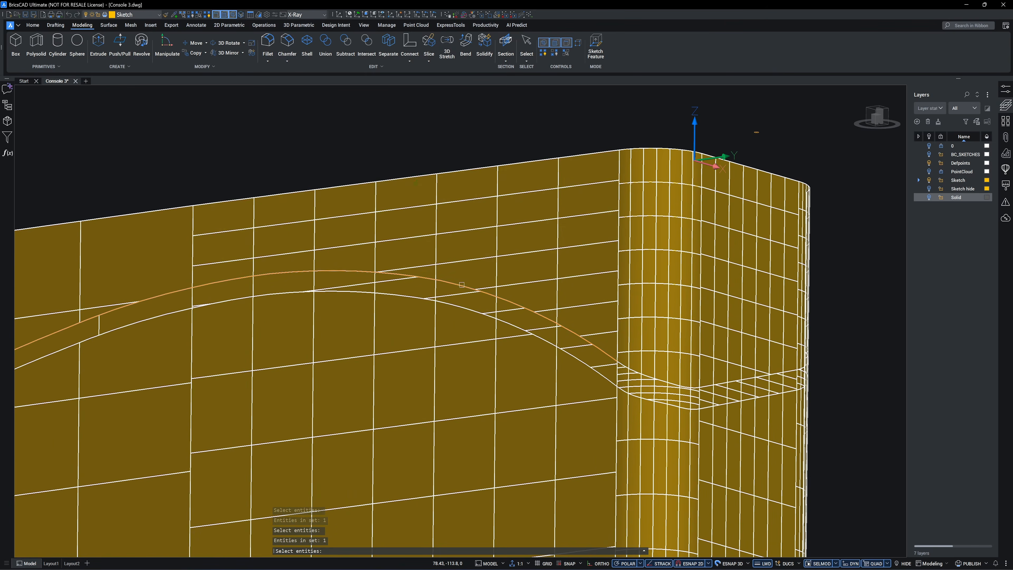
{"action": "scroll", "coordinate": [462, 285], "scroll_direction": "down", "scroll_amount": 3}
{"action": "scroll", "coordinate": [461, 285], "scroll_direction": "up", "scroll_amount": 3}
{"action": "scroll", "coordinate": [461, 285], "scroll_direction": "down", "scroll_amount": 4}
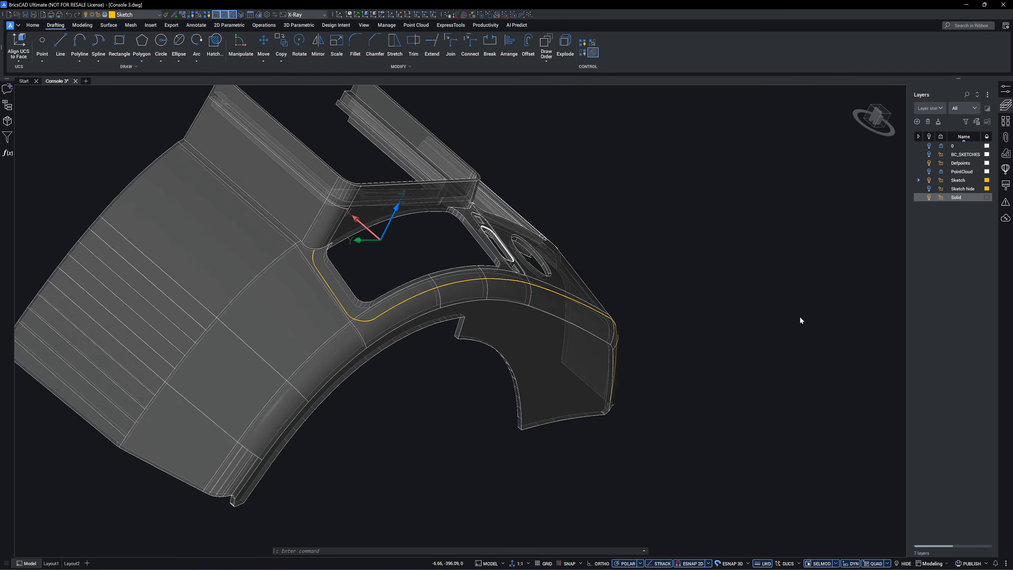
Sweep the small circle at the curve's end along the path and subtract it from the console to cut a groove.
{"action": "middle_click_drag", "start_coordinate": [800, 316], "coordinate": [792, 426], "text": "shift"}
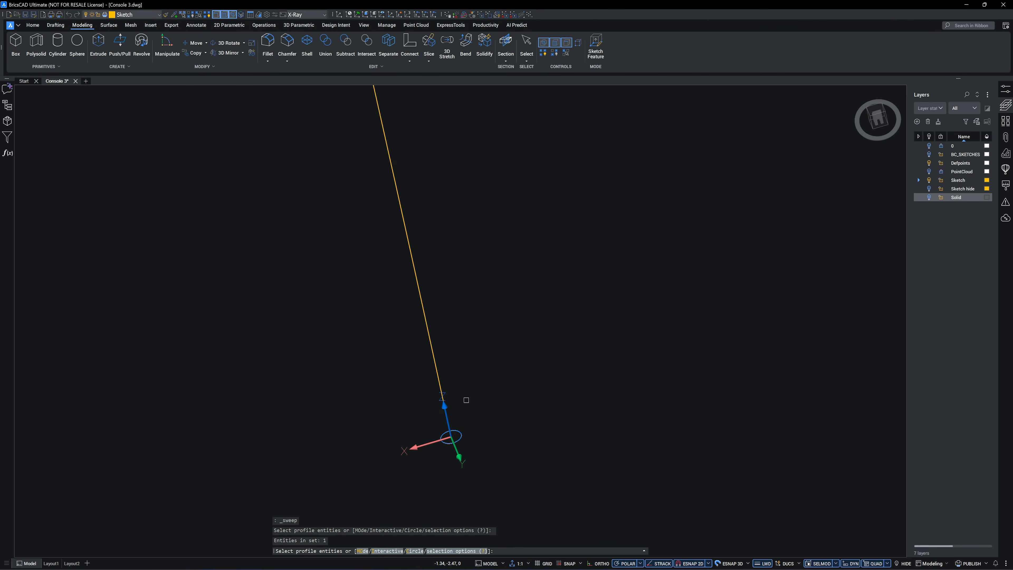
{"action": "key", "text": "Return"}
{"action": "left_click", "coordinate": [434, 365]}
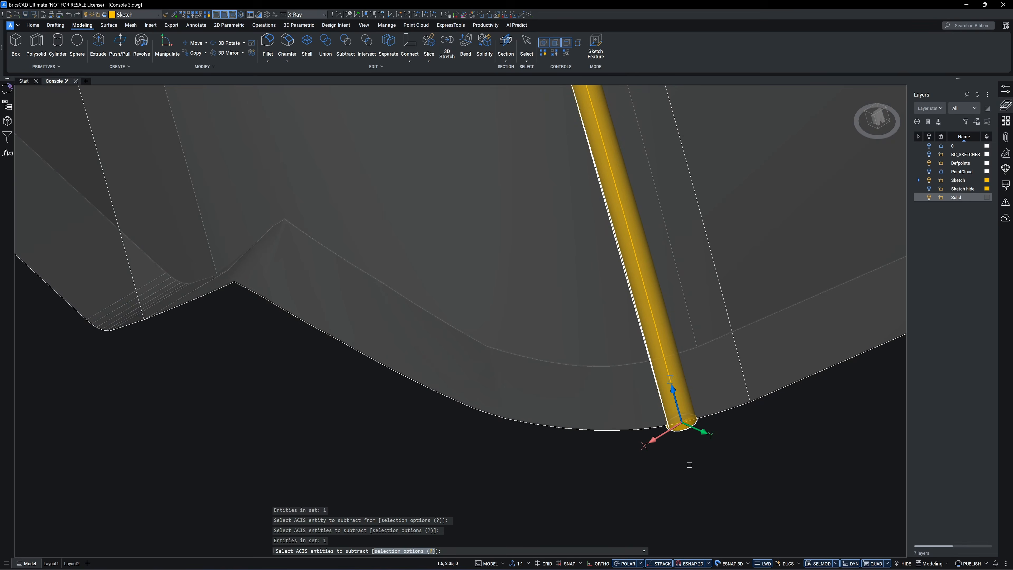
{"action": "key", "text": "Return"}
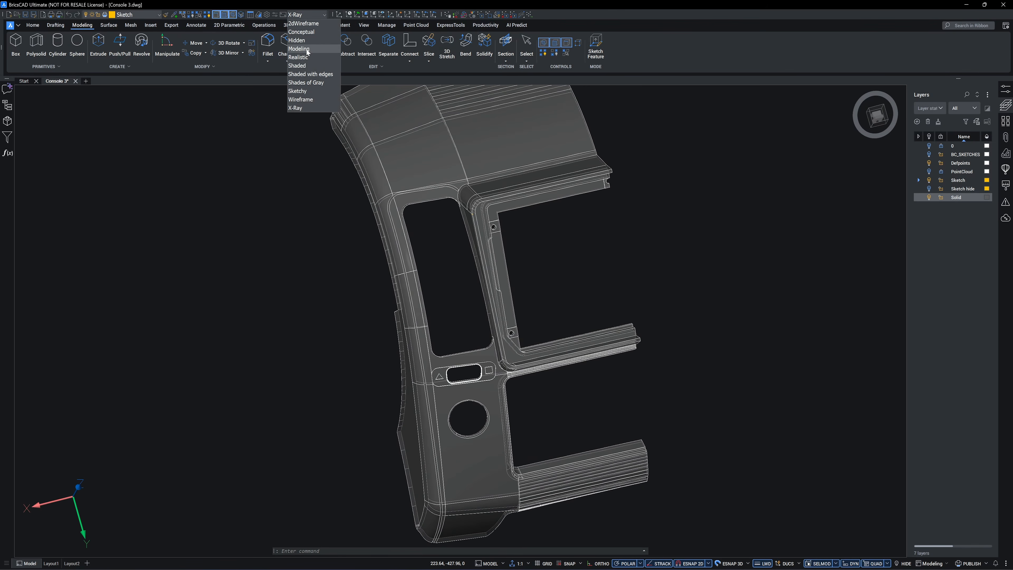
Fillet the long edges of the groove with radius 0.5 in the X-Ray visual style.
{"action": "left_click", "coordinate": [294, 113]}
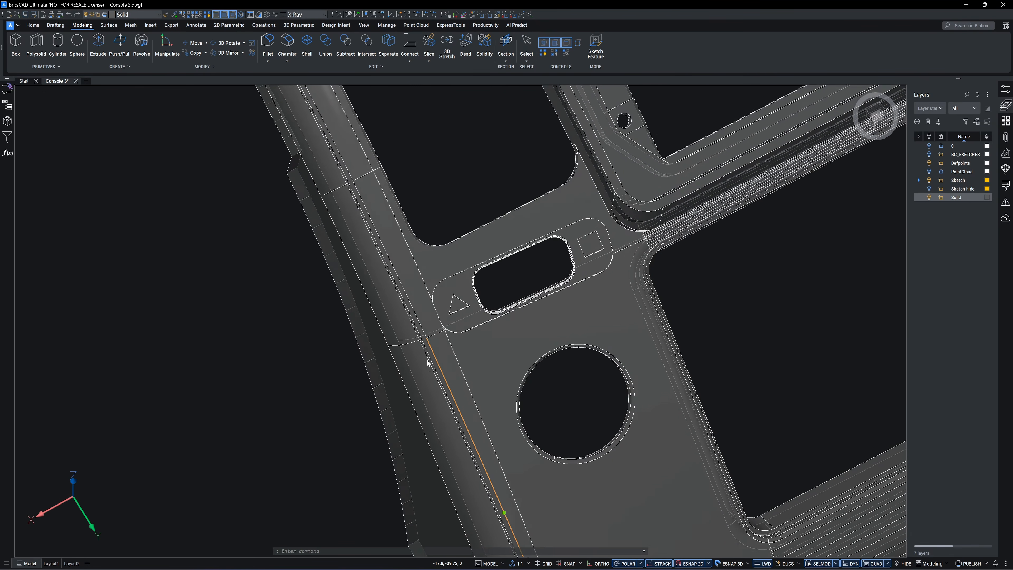
{"action": "scroll", "coordinate": [431, 351], "scroll_direction": "up", "scroll_amount": 1}
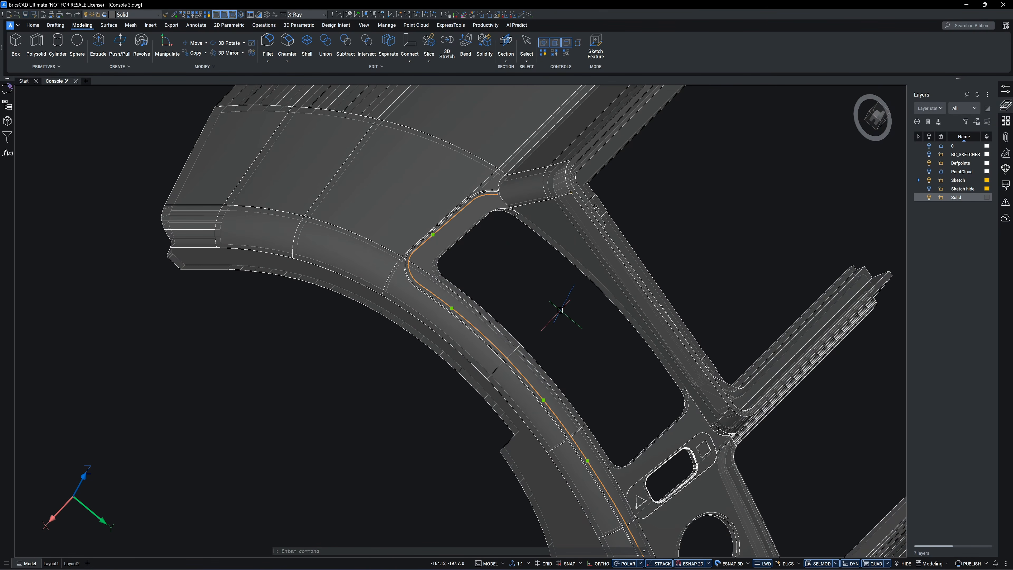
{"action": "right_click", "coordinate": [561, 310]}
{"action": "left_click", "coordinate": [563, 307]}
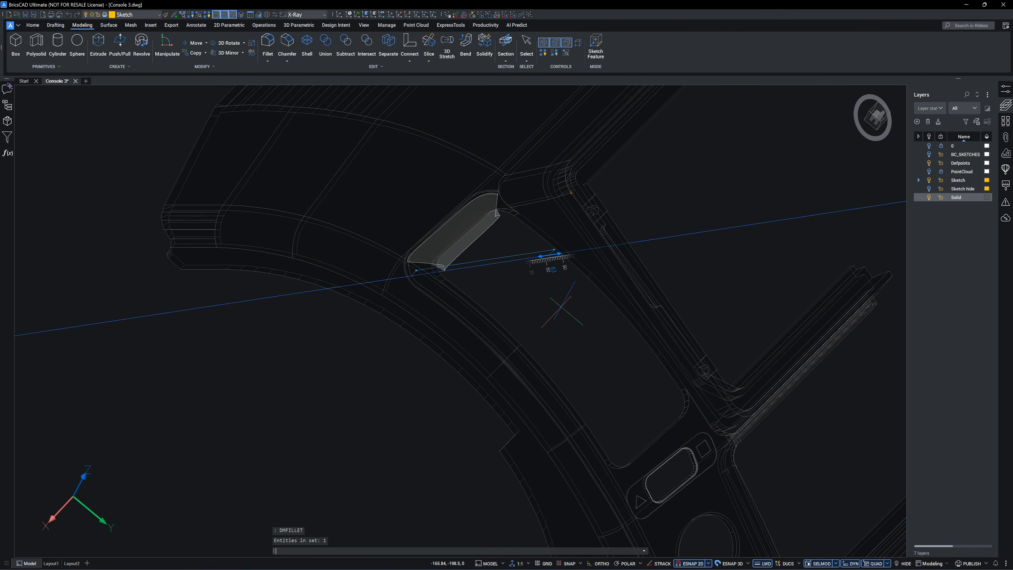
{"action": "type", "text": ".5"}
{"action": "key", "text": "Return"}
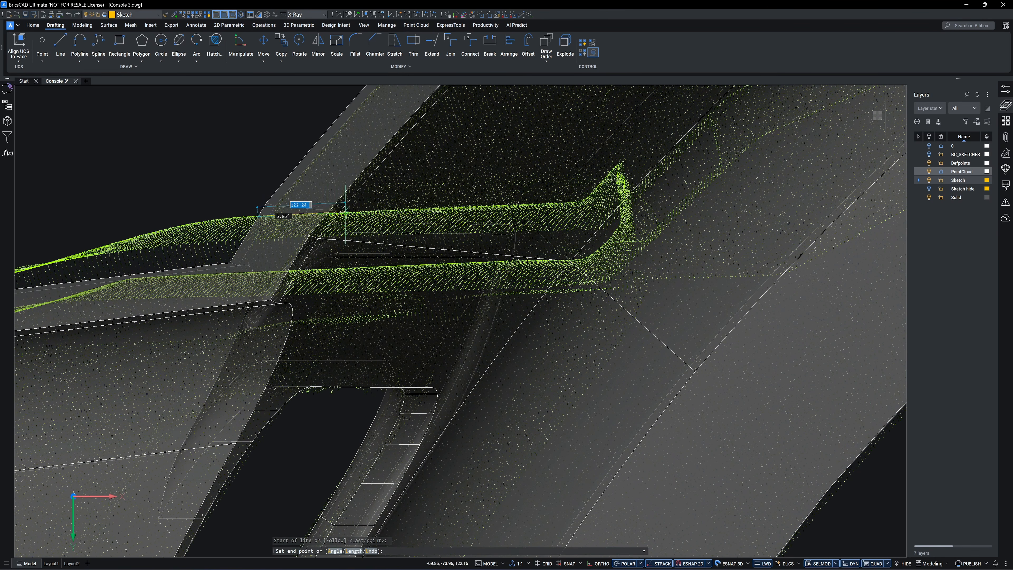
Sketch a line along the scanned rail edge and Push/Pull the console's end face outward to extend it.
{"action": "key", "text": "Return"}
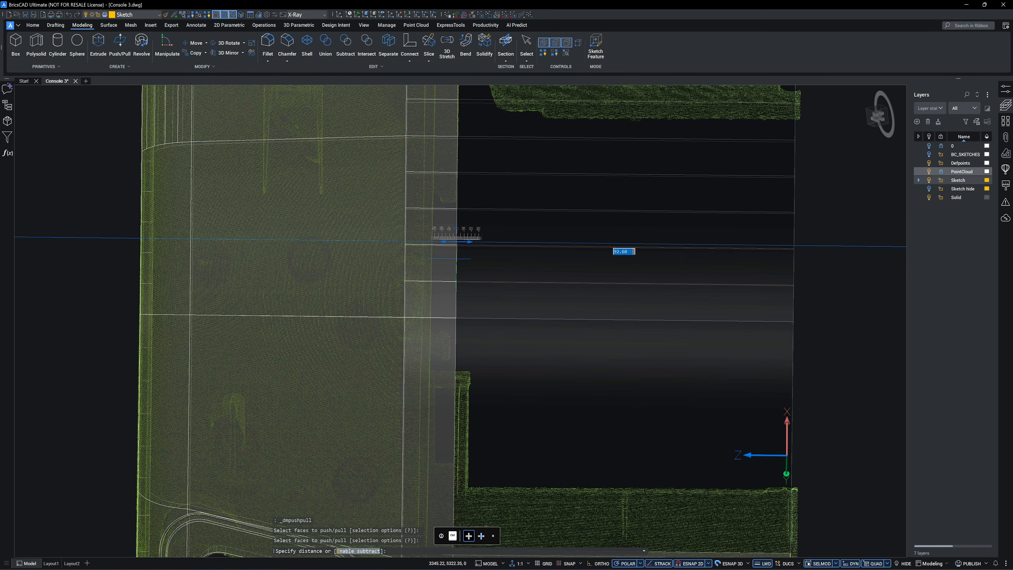
{"action": "scroll", "coordinate": [434, 255], "scroll_direction": "up", "scroll_amount": 2}
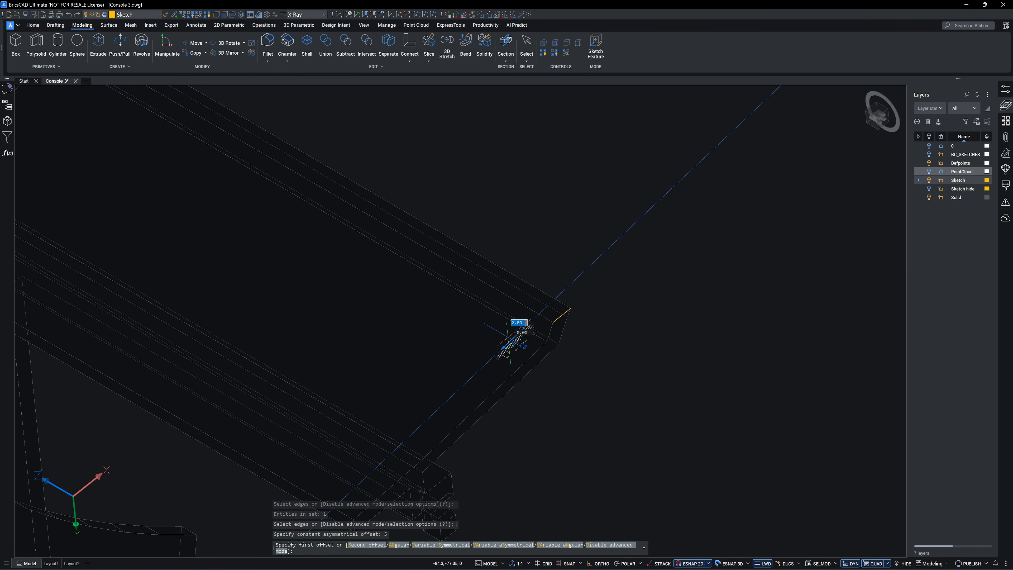
Chamfer the corner edge at the end of the arm asymmetrically with a first offset of 5.
{"action": "key", "text": "Return"}
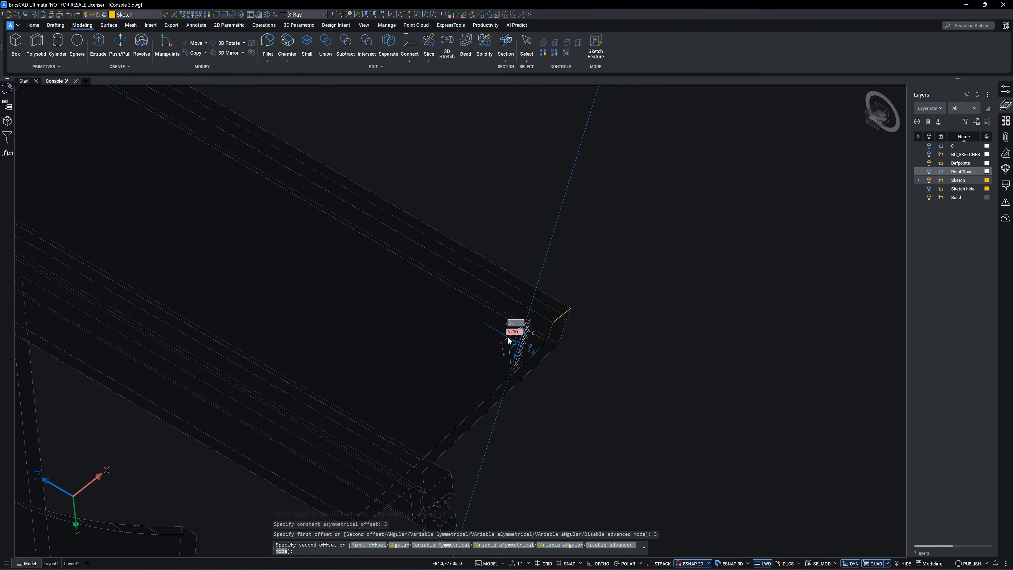
{"action": "key", "text": "Return"}
{"action": "scroll", "coordinate": [623, 284], "scroll_direction": "down", "scroll_amount": 3}
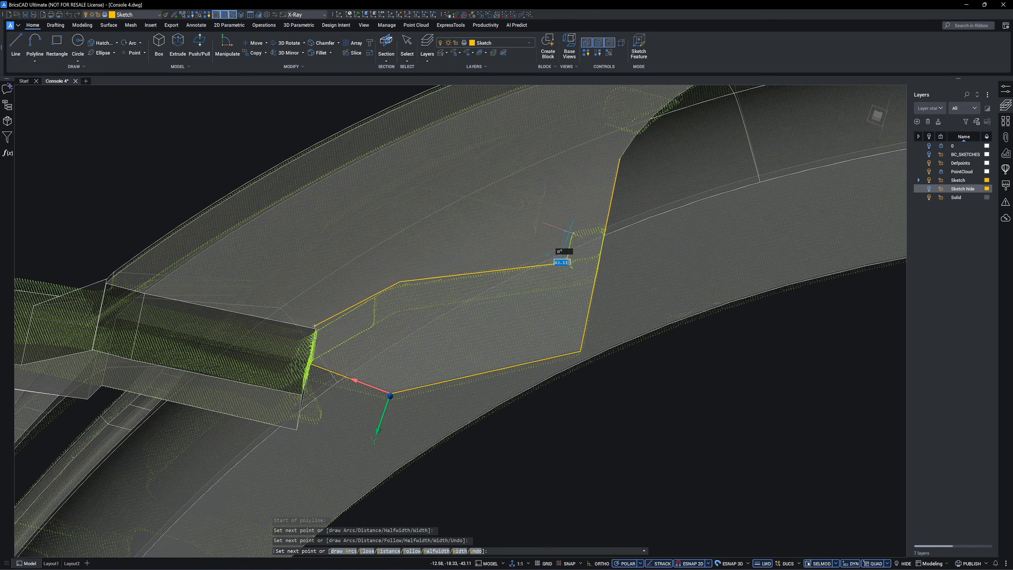
Trace the angled side bracket over the point cloud with a polyline, and Push/Pull the triangular face at the arm's end.
{"action": "mouse_move", "coordinate": [570, 232]}
{"action": "middle_mouse_down", "text": "shift"}
{"action": "mouse_move", "coordinate": [573, 241]}
{"action": "mouse_move", "coordinate": [570, 231]}
{"action": "middle_mouse_up", "text": "shift"}
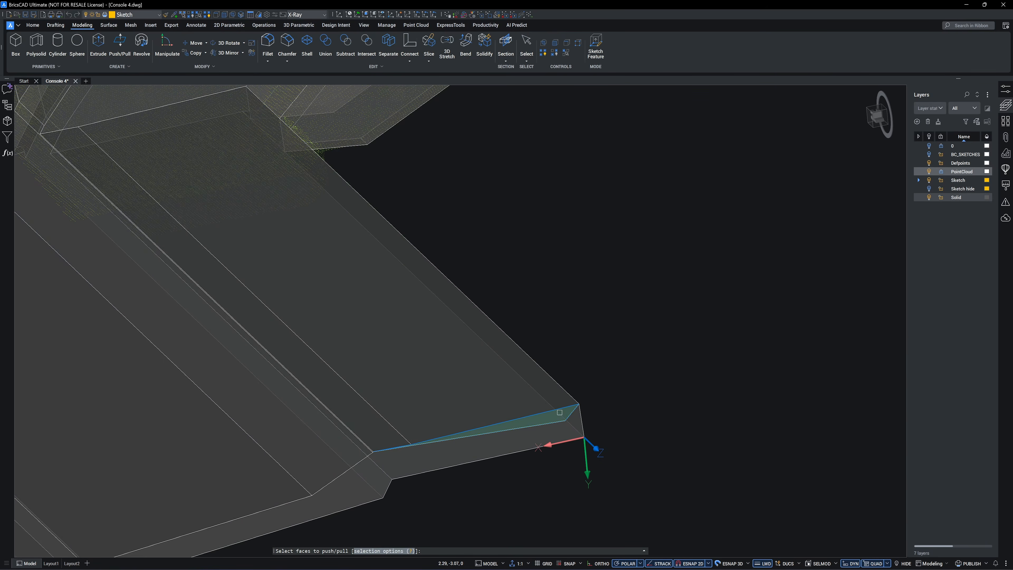
{"action": "left_click", "coordinate": [559, 413]}
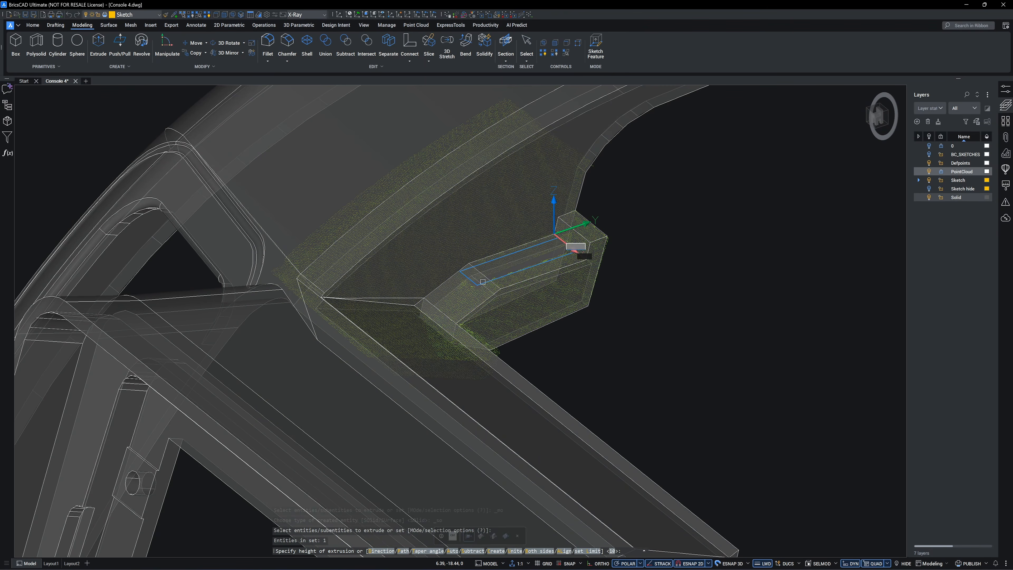
Extrude the narrow outline on the side bracket and the thin side profile of the lower panel.
{"action": "left_click", "coordinate": [499, 306]}
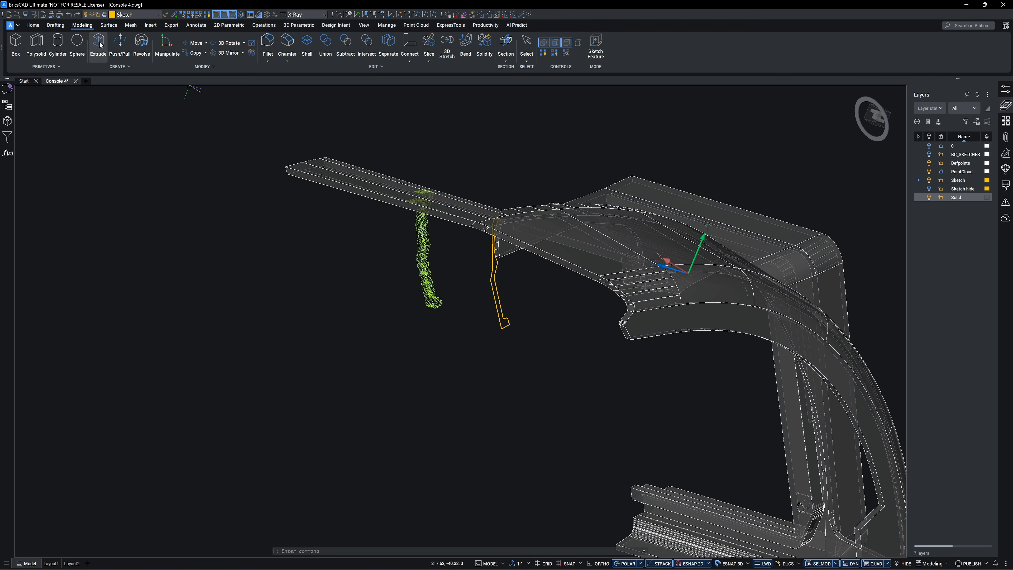
{"action": "left_click", "coordinate": [98, 44]}
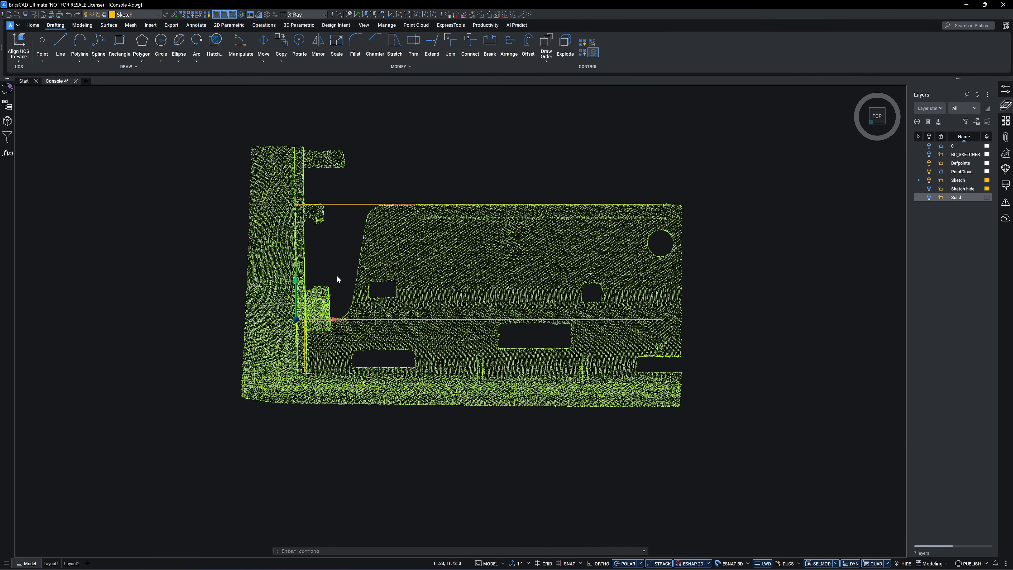
Extrude the sketched corner notch, rectangles and circle to both sides of the lower panel to subtract them from its solid.
{"action": "scroll", "coordinate": [337, 279], "scroll_direction": "up", "scroll_amount": 2}
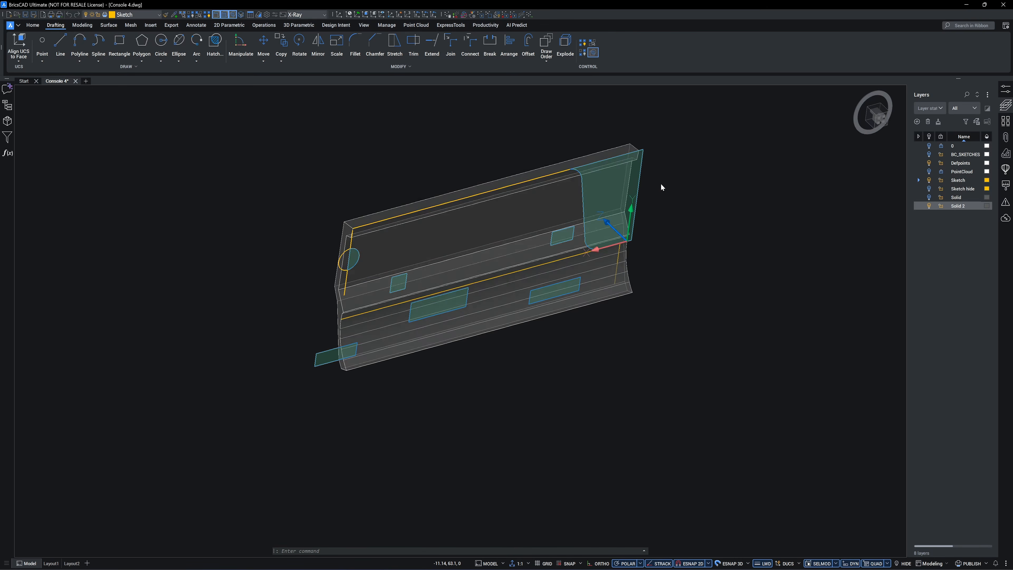
{"action": "middle_click_drag", "start_coordinate": [724, 178], "coordinate": [519, 240], "text": "shift"}
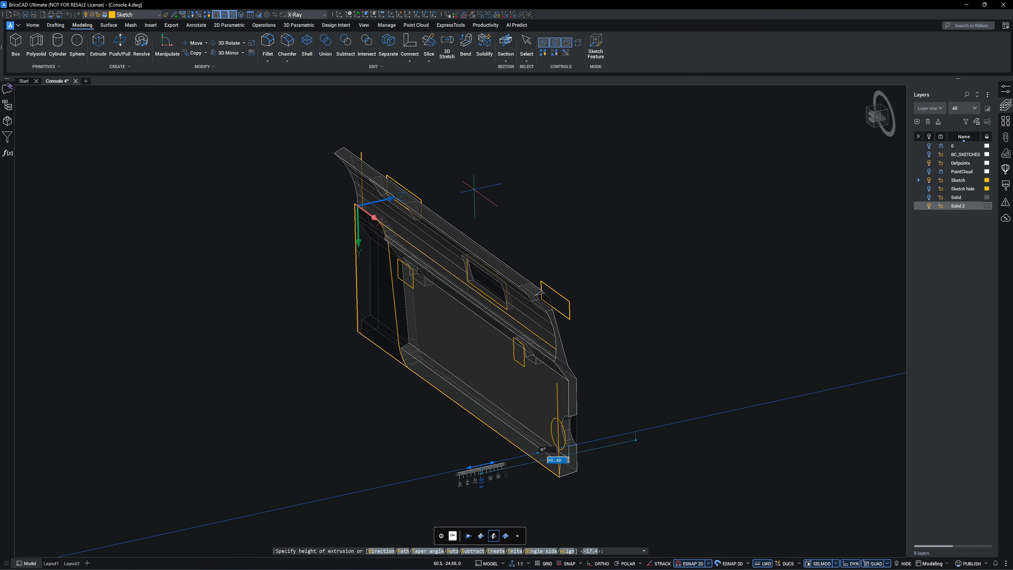
{"action": "left_click", "coordinate": [474, 190]}
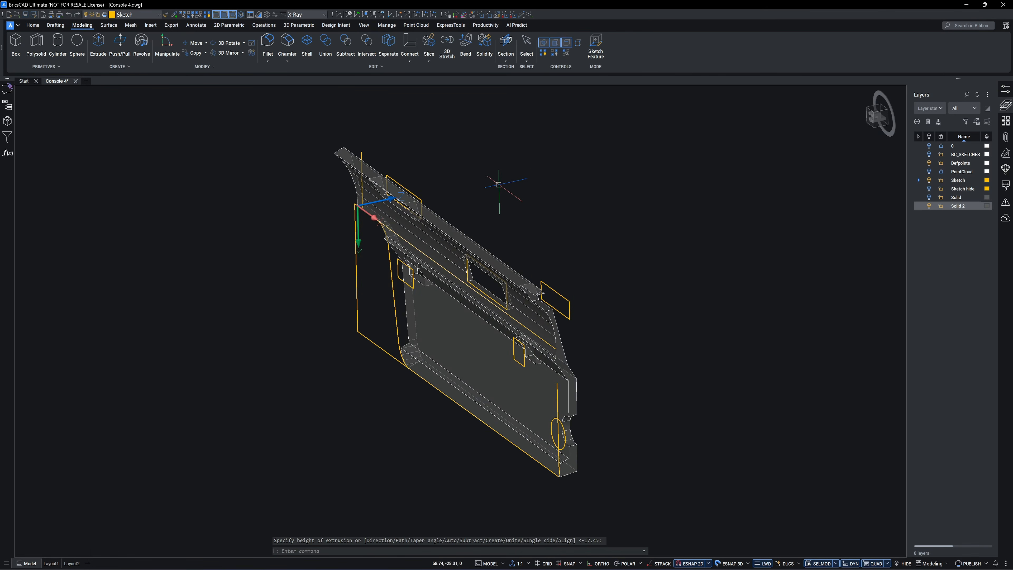
Push/Pull the narrow sliver face outlined by the sketched line along the long edge of the side bracket.
{"action": "middle_click_drag", "start_coordinate": [543, 178], "coordinate": [471, 208], "text": "shift"}
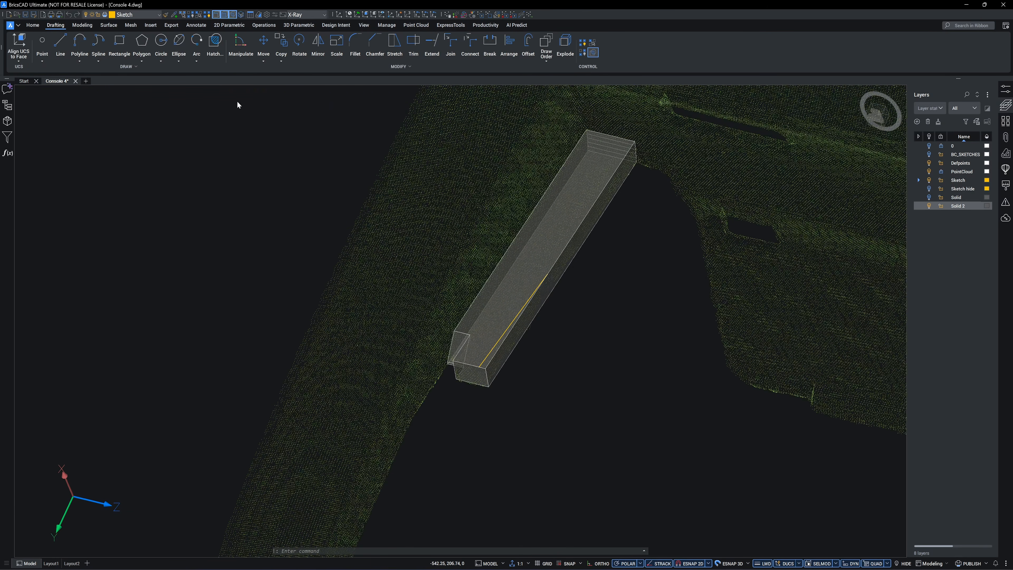
{"action": "left_click", "coordinate": [83, 25]}
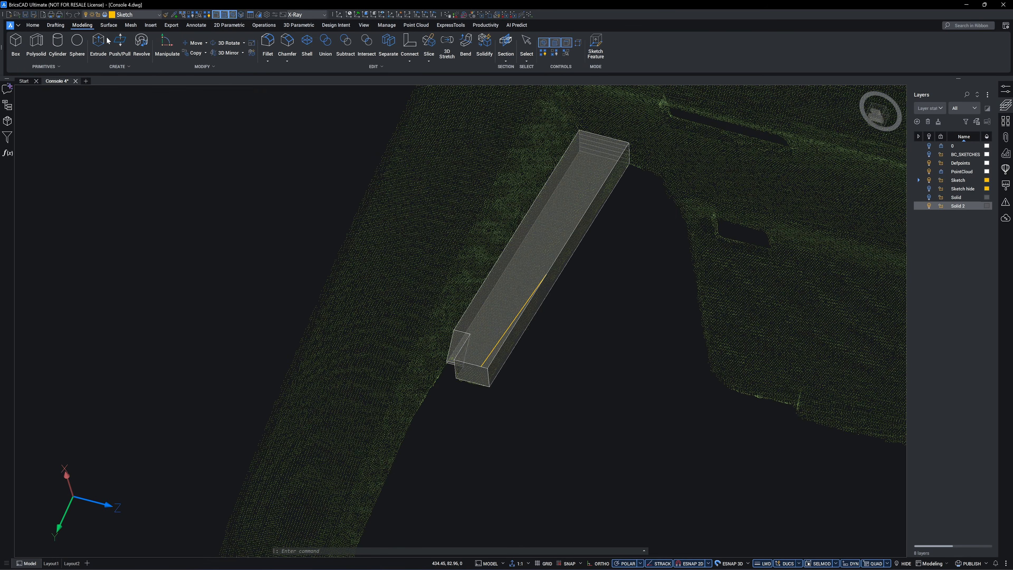
{"action": "scroll", "coordinate": [483, 344], "scroll_direction": "up", "scroll_amount": 5}
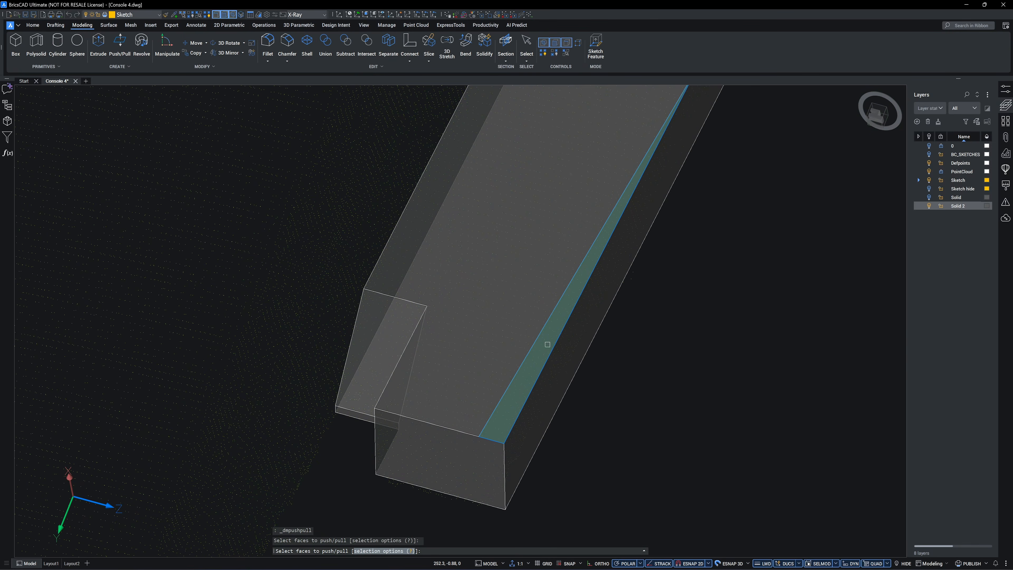
{"action": "left_click", "coordinate": [547, 344]}
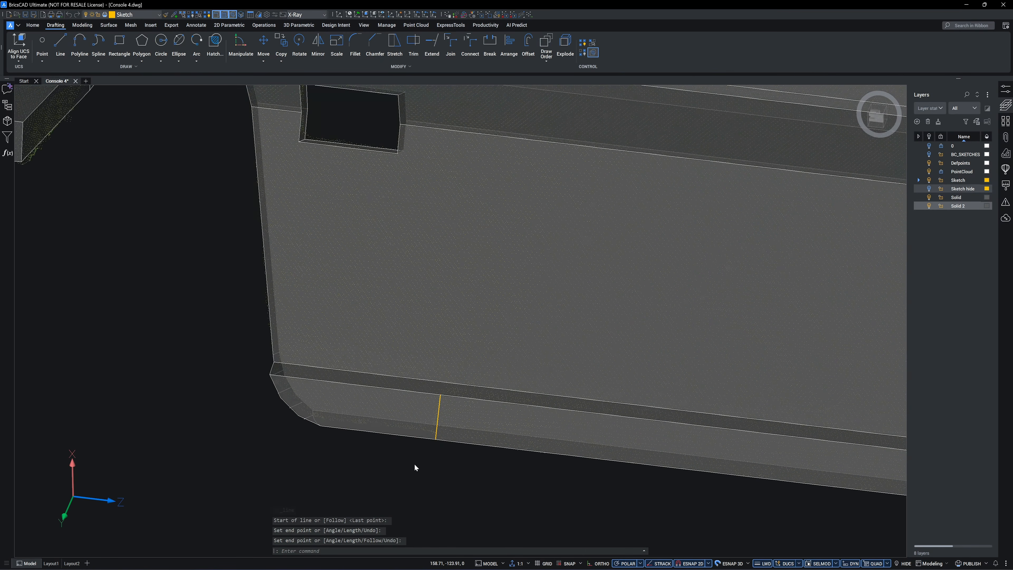
Finish the line across the rim near the rounded corner, and Push/Pull the side face of the small curved block.
{"action": "key", "text": "Return"}
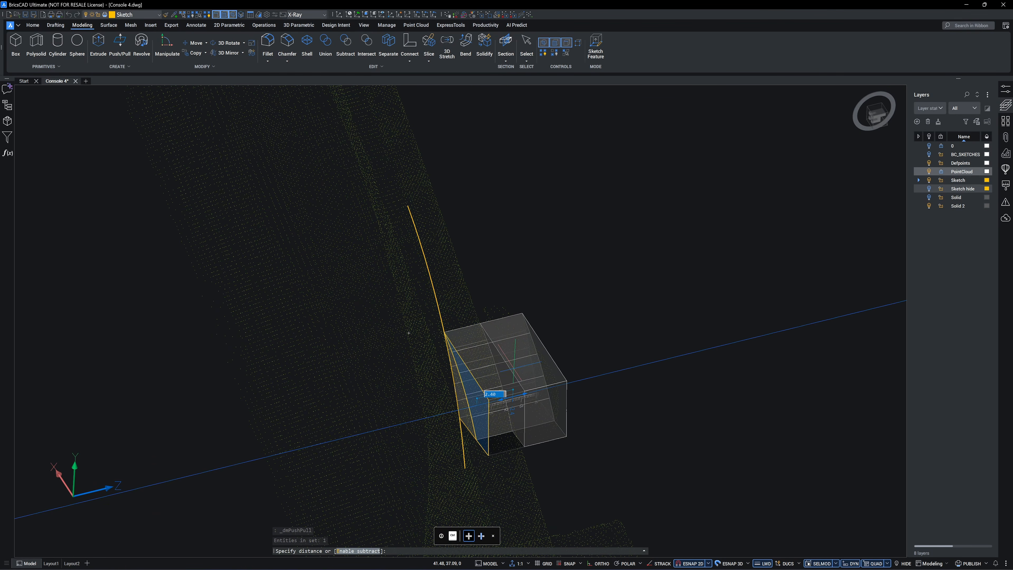
{"action": "middle_click_drag", "start_coordinate": [519, 389], "coordinate": [502, 374], "text": "shift"}
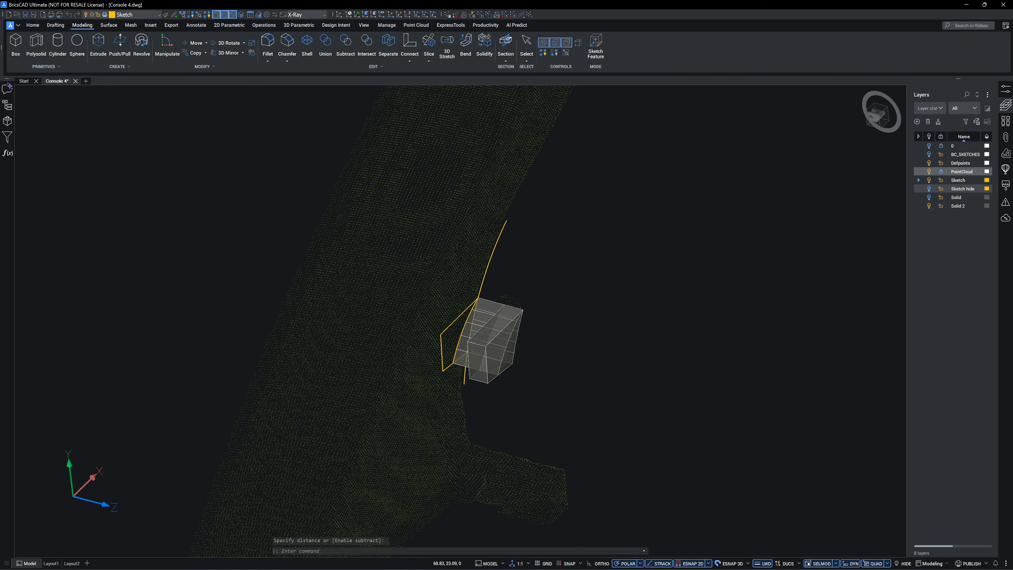
{"action": "middle_click_drag", "start_coordinate": [599, 250], "coordinate": [635, 250], "text": "shift"}
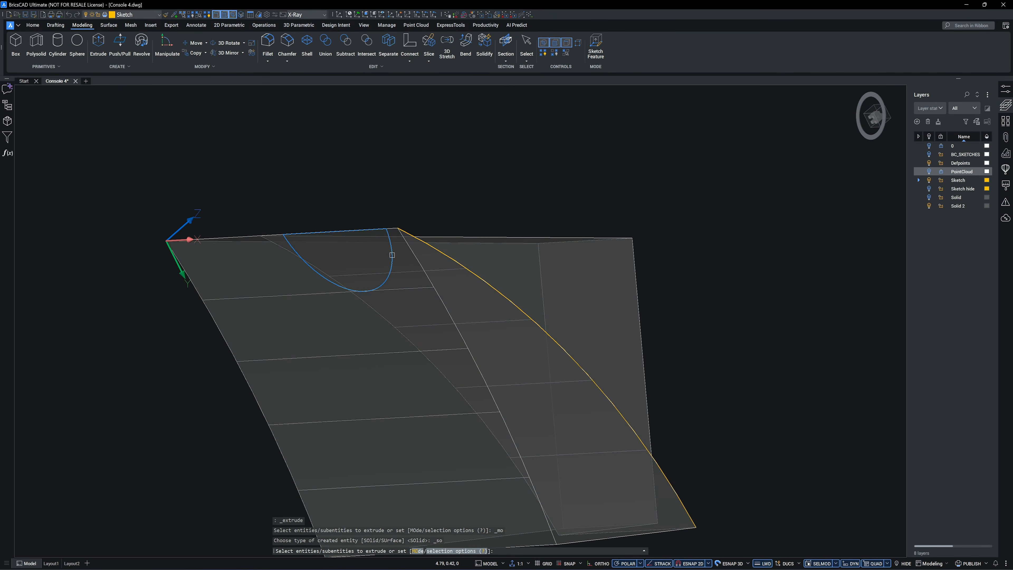
Extrude the sketched curve to cut a rounded notch in the small block's upper end, and Push/Pull its narrow lower side face.
{"action": "left_click", "coordinate": [392, 255]}
{"action": "key", "text": "Return"}
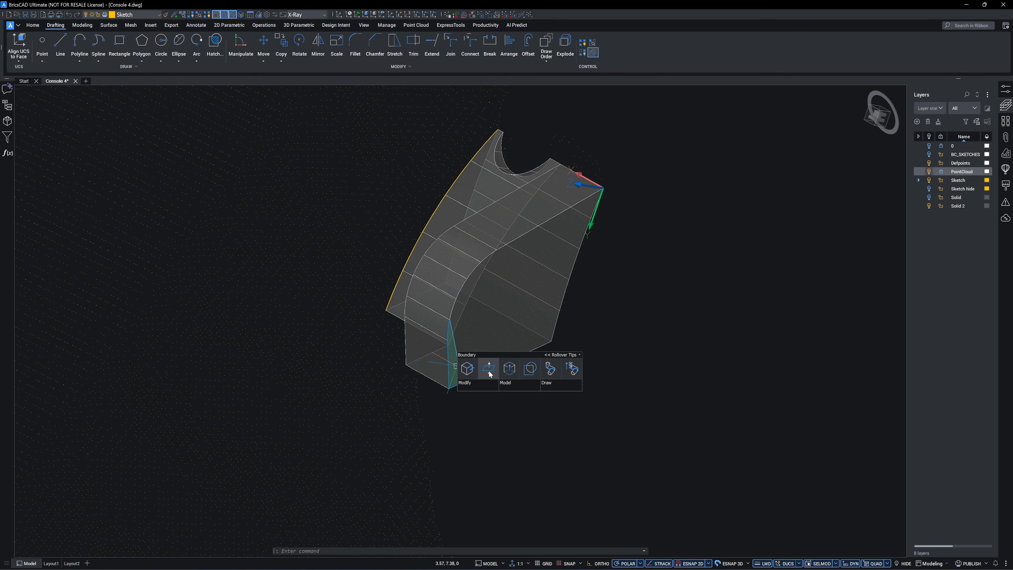
{"action": "left_click", "coordinate": [489, 369]}
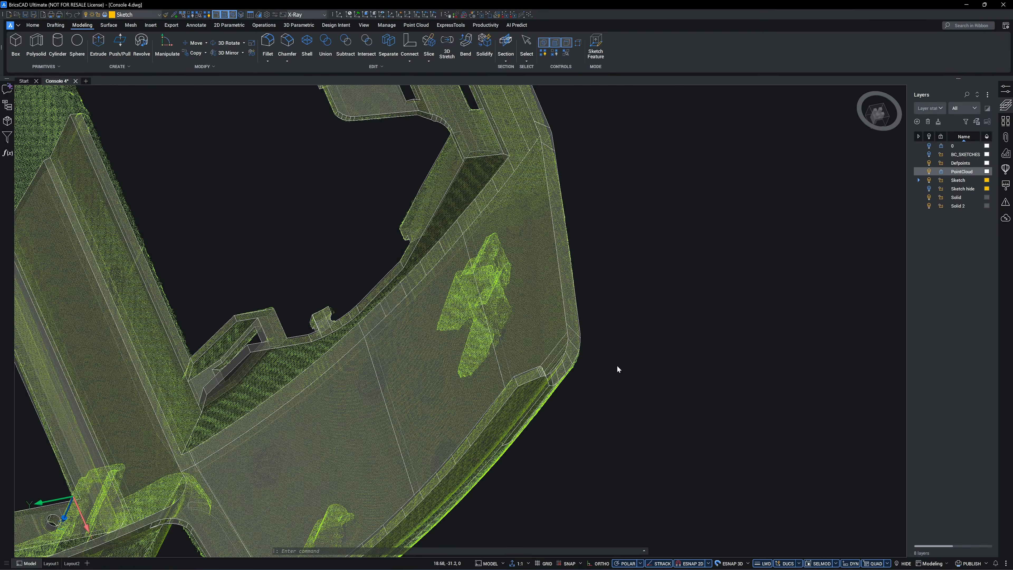
Reset the UCS to World for the scanned clip, and draw a line along the clip's lower edge.
{"action": "middle_click_drag", "start_coordinate": [622, 365], "coordinate": [739, 223], "text": "shift"}
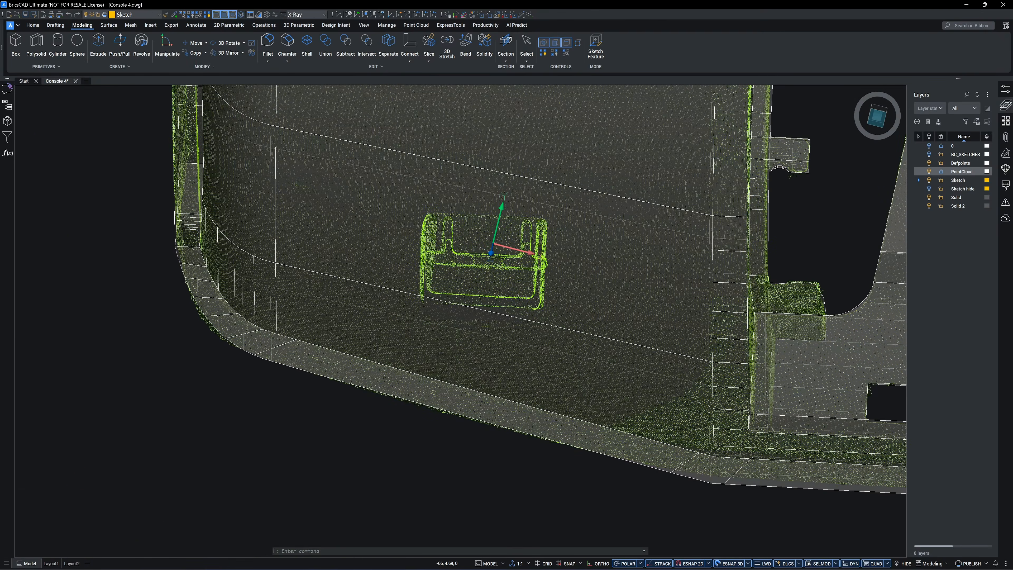
{"action": "middle_click_drag", "start_coordinate": [491, 255], "coordinate": [494, 248], "text": "shift"}
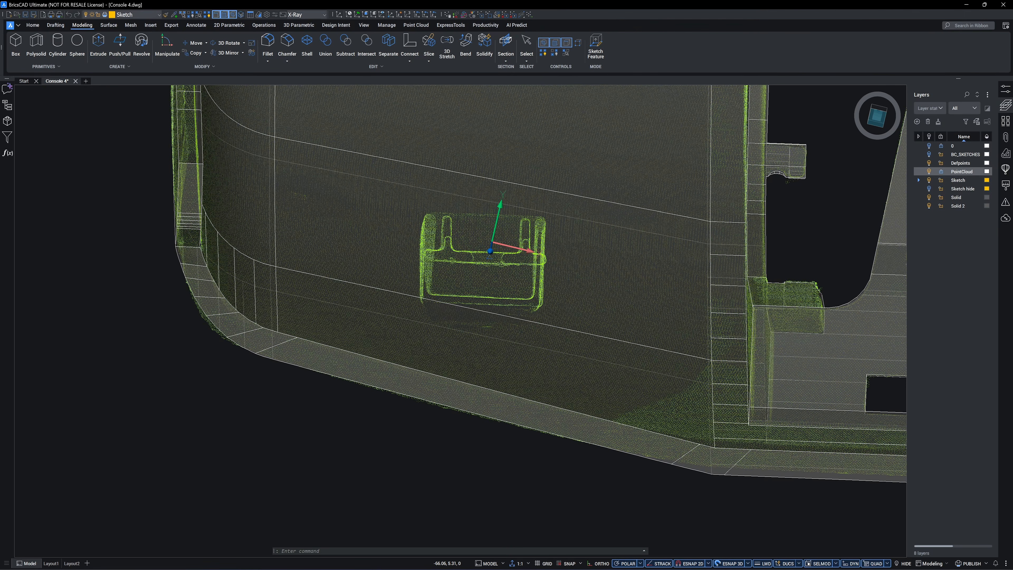
{"action": "left_click", "coordinate": [384, 17]}
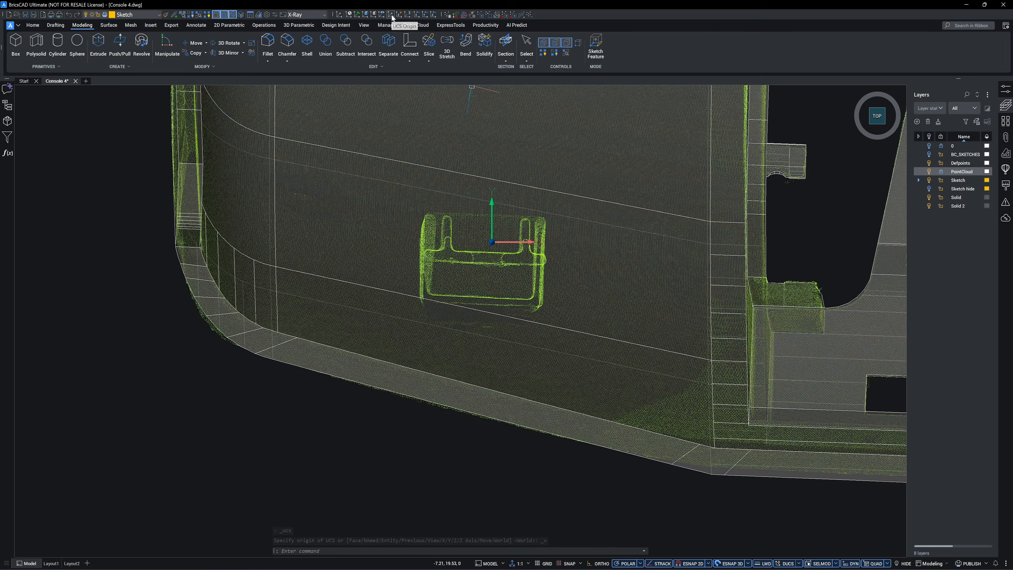
{"action": "middle_click_drag", "start_coordinate": [237, 419], "coordinate": [265, 402], "text": "shift"}
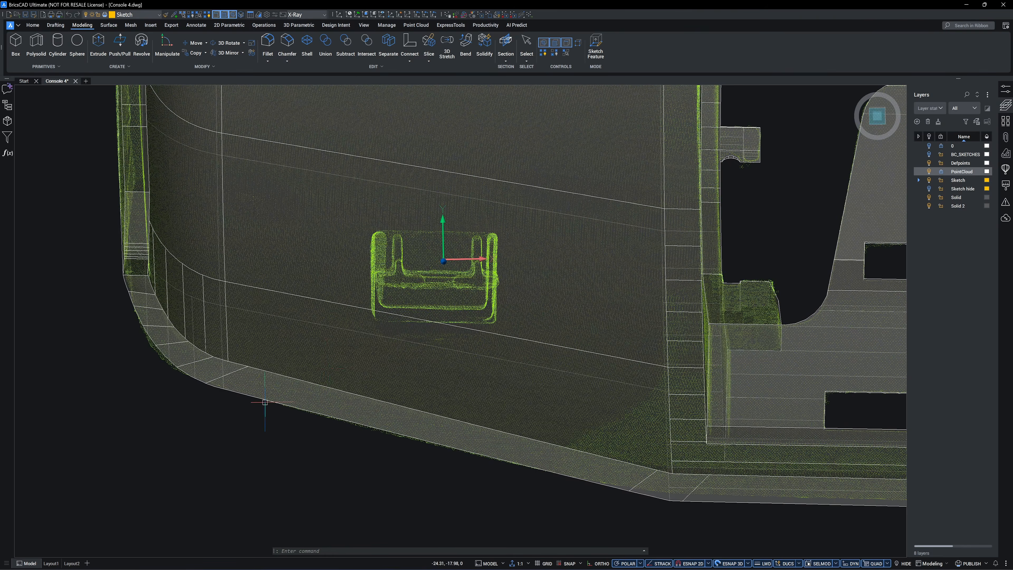
{"action": "scroll", "coordinate": [436, 190], "scroll_direction": "up", "scroll_amount": 2}
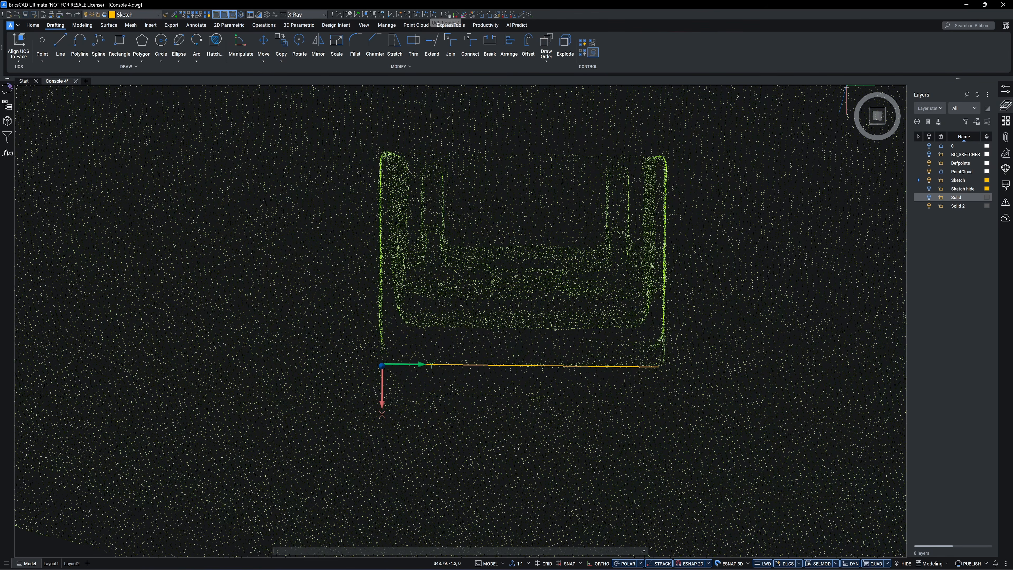
Loft a surface between the two curves on either side of the box below the scanned clip.
{"action": "left_click", "coordinate": [878, 120]}
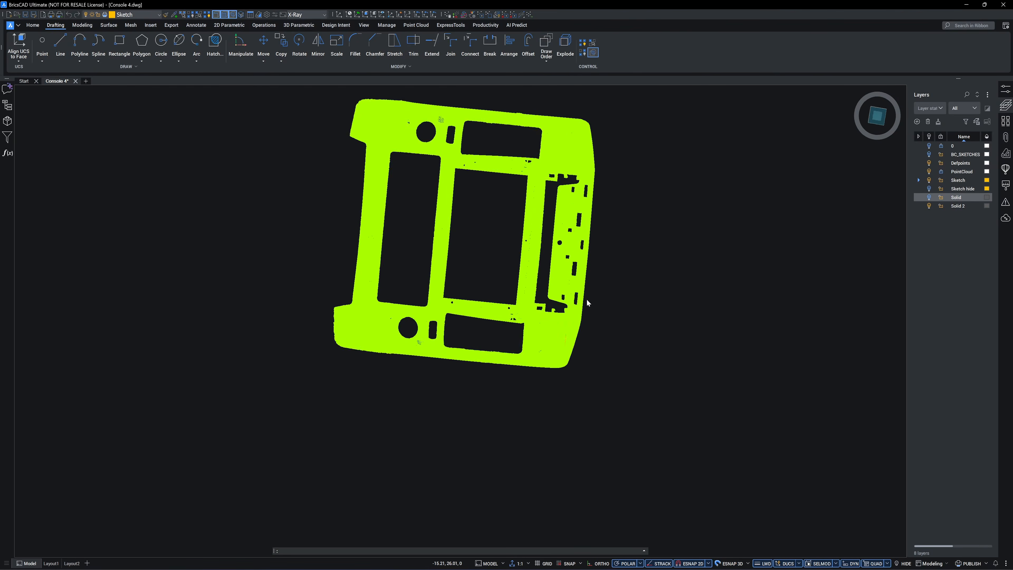
{"action": "scroll", "coordinate": [586, 335], "scroll_direction": "up", "scroll_amount": 10}
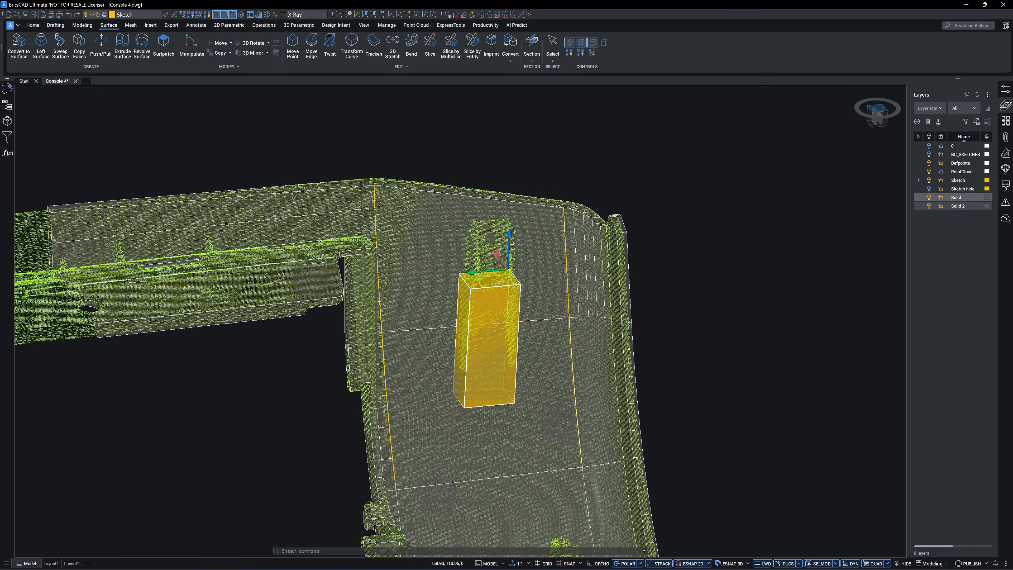
{"action": "key", "text": "Return"}
{"action": "key", "text": "Return"}
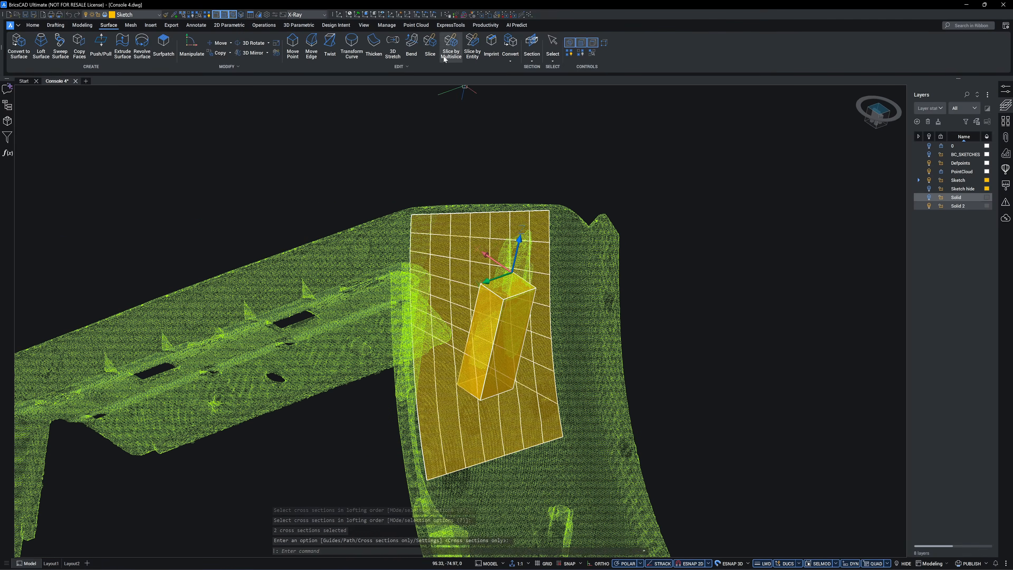
Slice the box with the lofted surface, keeping both parts, and erase the surface.
{"action": "left_click", "coordinate": [430, 46]}
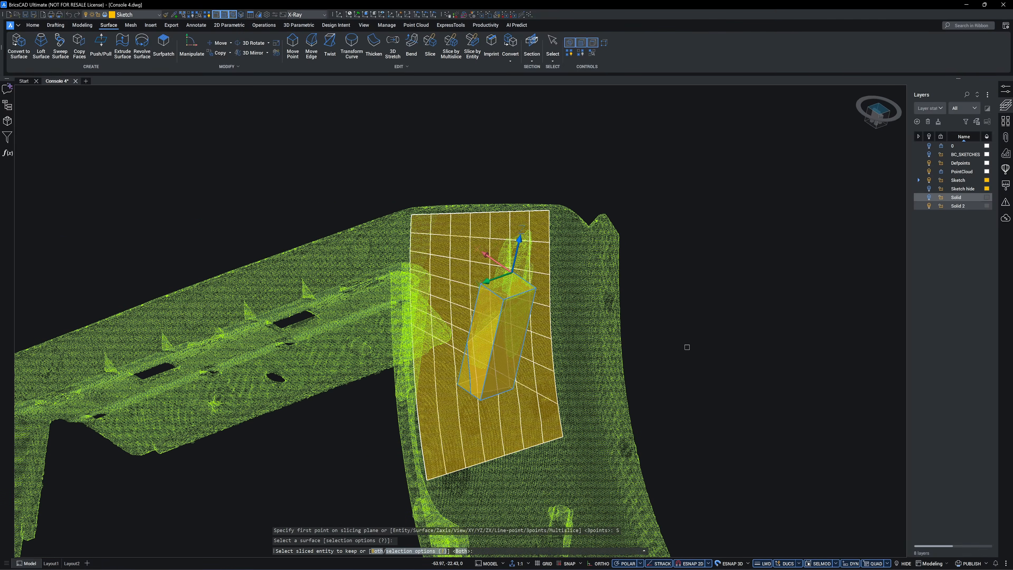
{"action": "key", "text": "Return"}
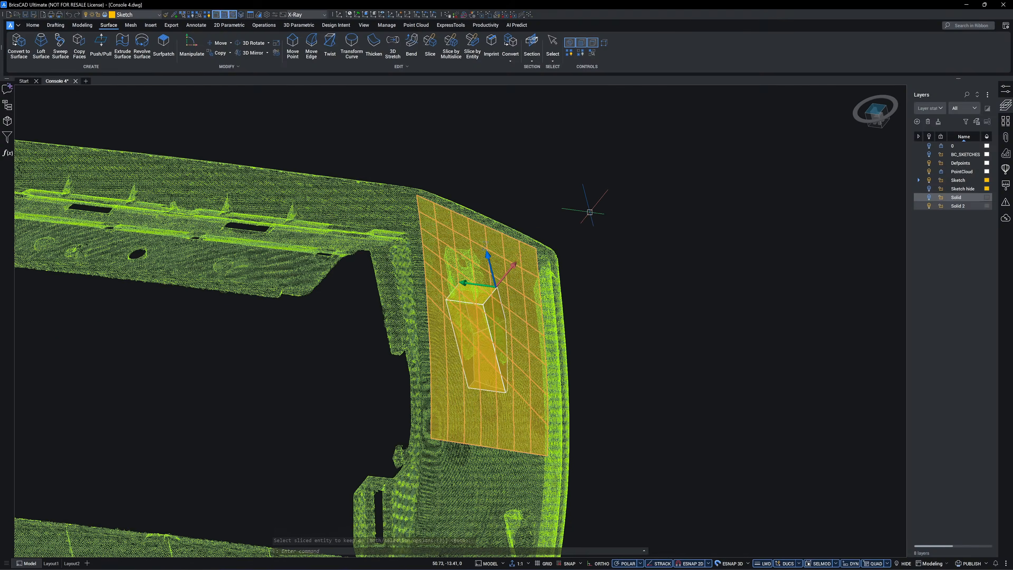
{"action": "left_click", "coordinate": [590, 212]}
{"action": "key", "text": "Delete"}
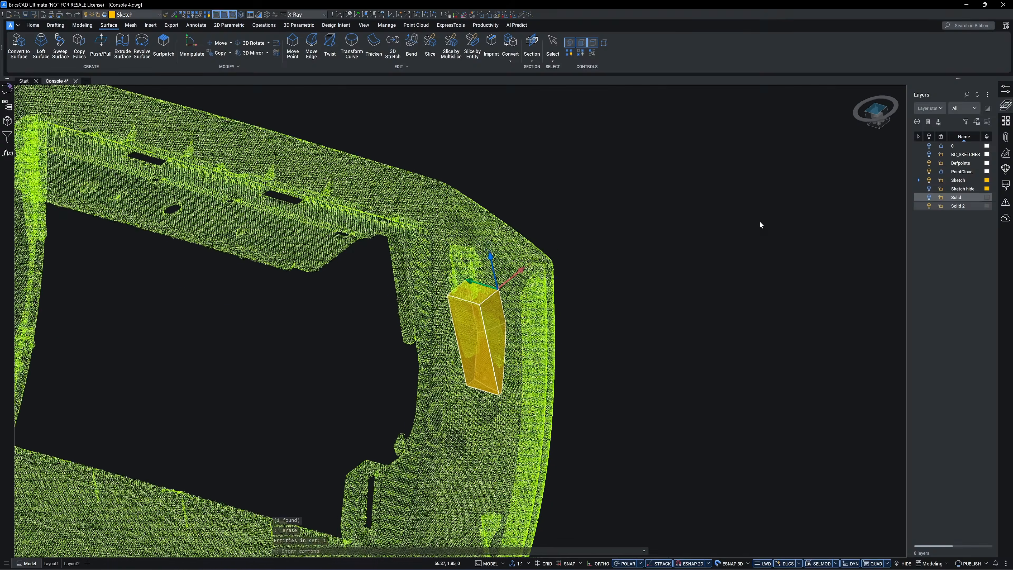
Turn on the Solid layer and Push/Pull the side face of the sliced box's lower part.
{"action": "left_click", "coordinate": [930, 197]}
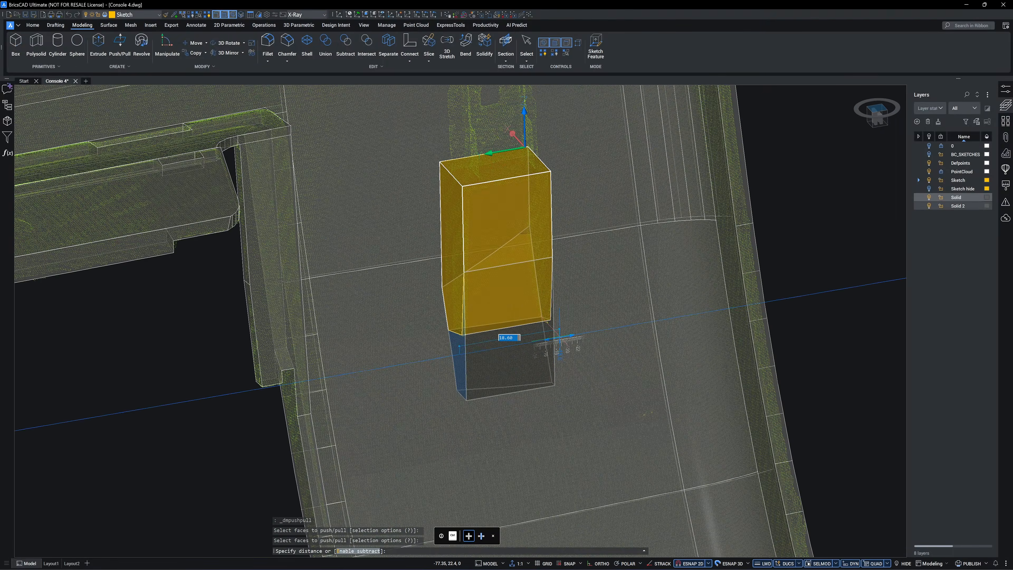
{"action": "left_click", "coordinate": [560, 337]}
{"action": "middle_click_drag", "start_coordinate": [848, 306], "coordinate": [752, 290], "text": "shift"}
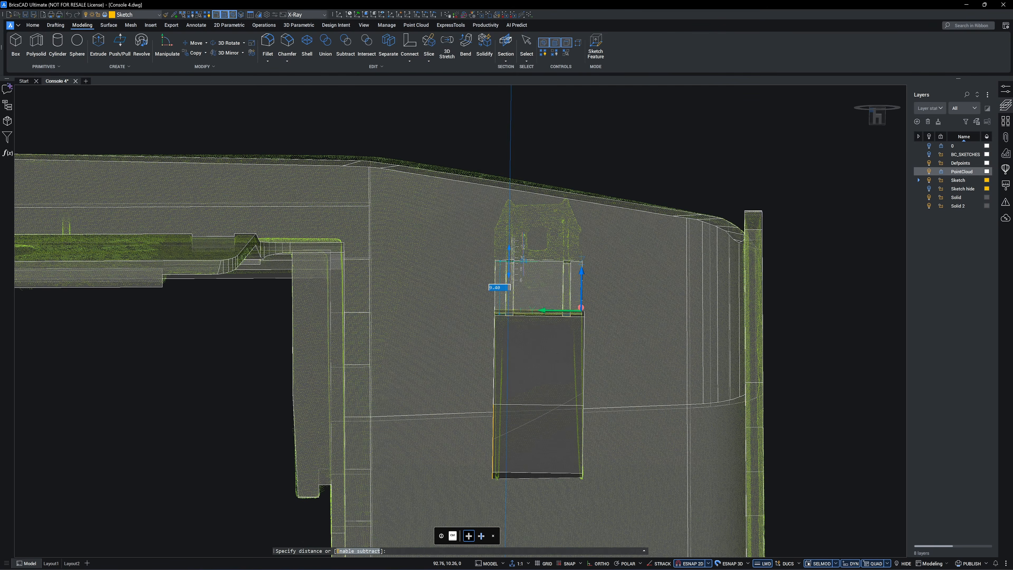
Push/Pull the clip's ribbed profile upward from the block, and raise its back plate and ribs to match the point cloud.
{"action": "left_click", "coordinate": [524, 261]}
{"action": "middle_click_drag", "start_coordinate": [730, 208], "coordinate": [757, 199], "text": "shift"}
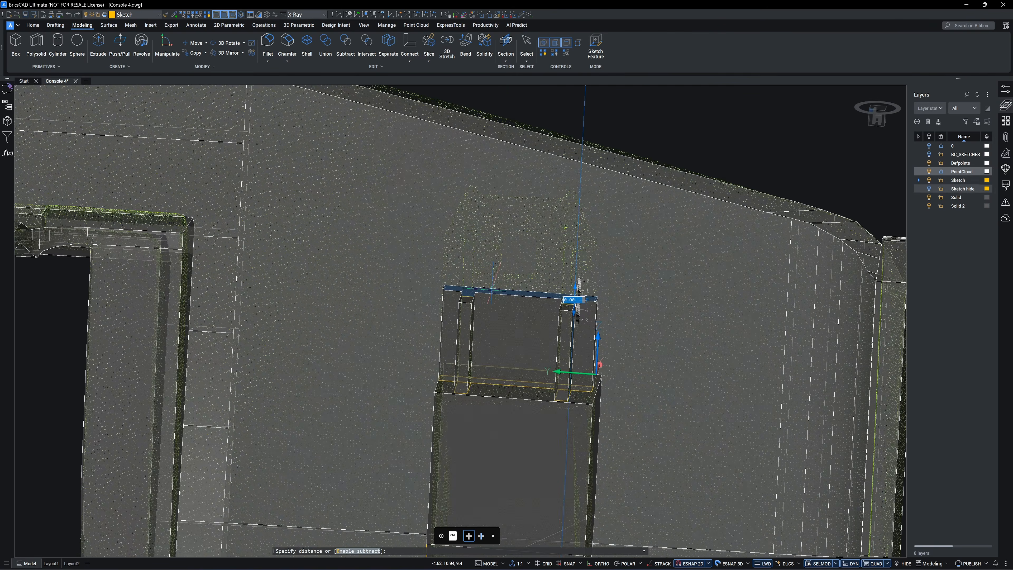
{"action": "middle_click_drag", "start_coordinate": [579, 297], "coordinate": [489, 284], "text": "shift"}
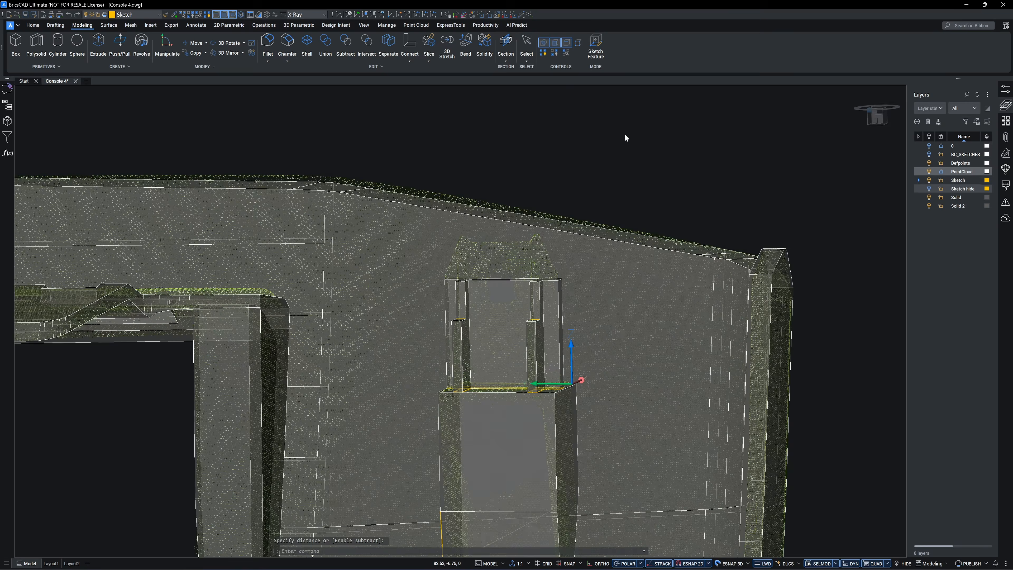
{"action": "middle_click_drag", "start_coordinate": [625, 134], "coordinate": [658, 126], "text": "shift"}
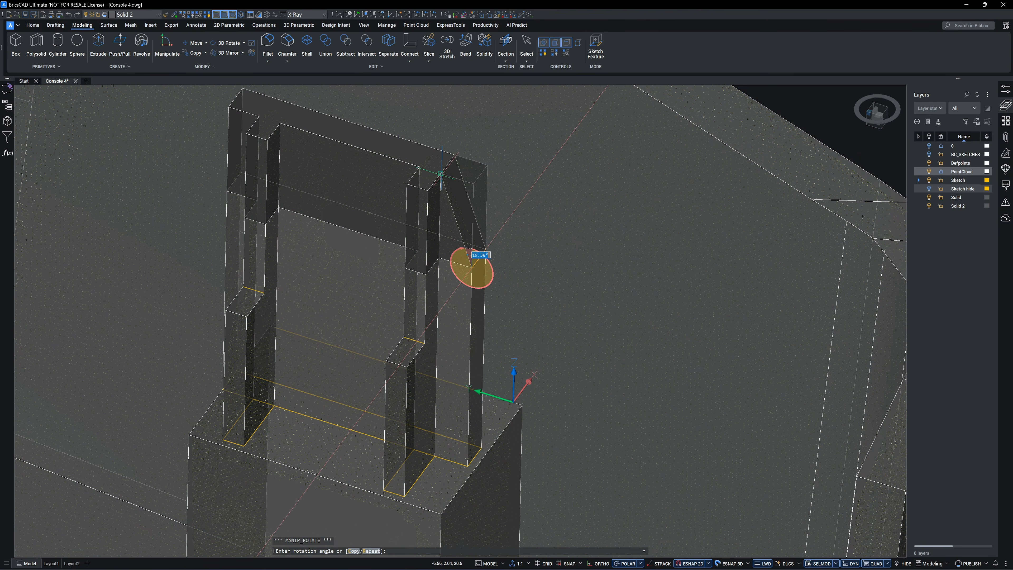
Rotate the faces at the clip's upper end to taper its outer sides and ribs inward along the point cloud.
{"action": "left_click", "coordinate": [441, 173]}
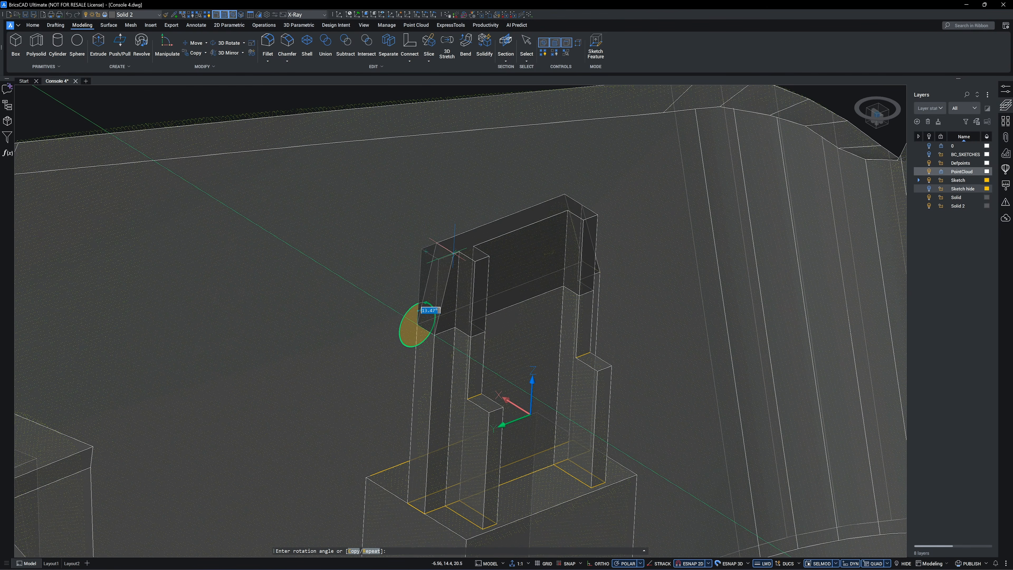
{"action": "left_click", "coordinate": [459, 252]}
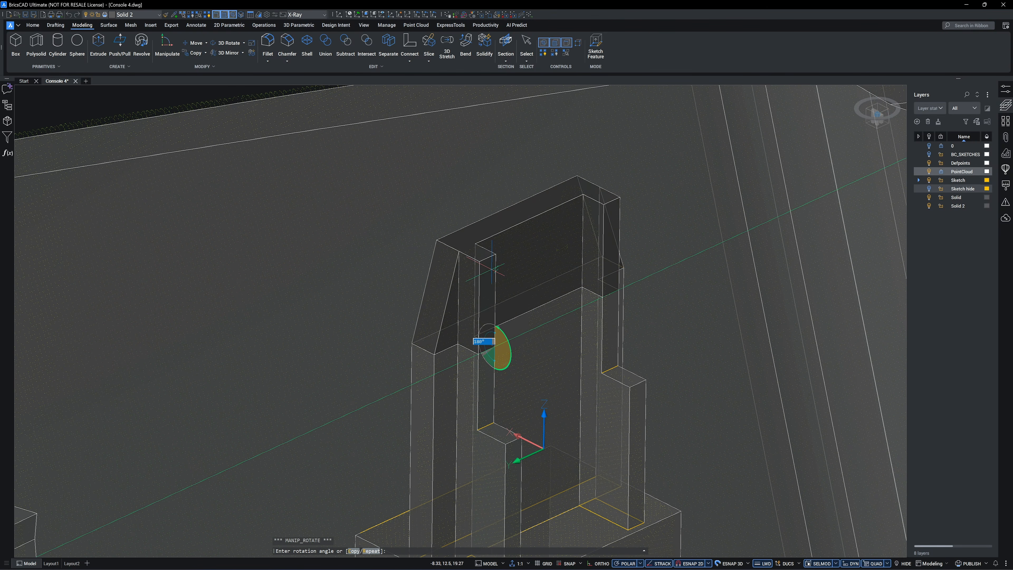
{"action": "left_click", "coordinate": [459, 252]}
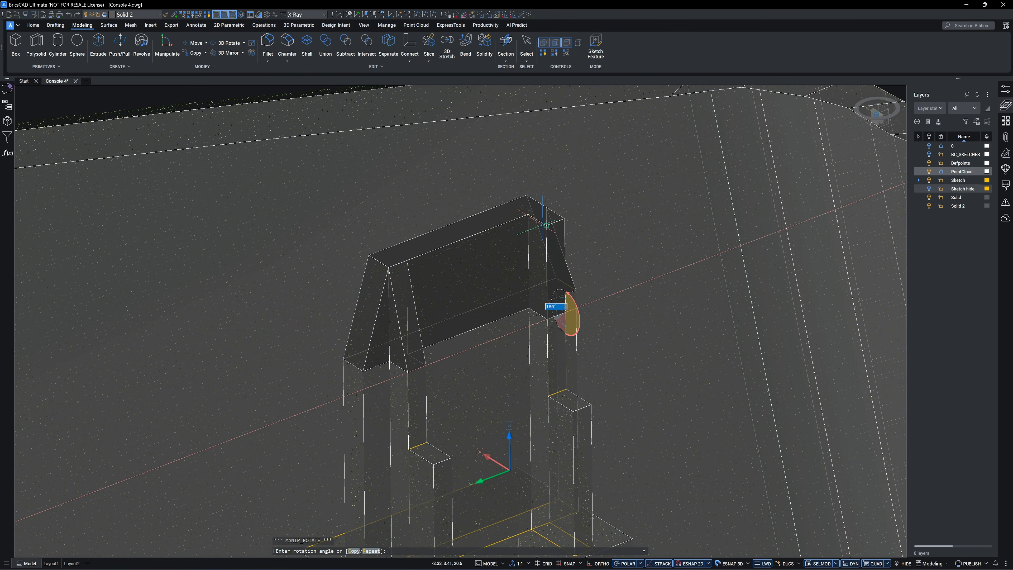
{"action": "left_click", "coordinate": [528, 214]}
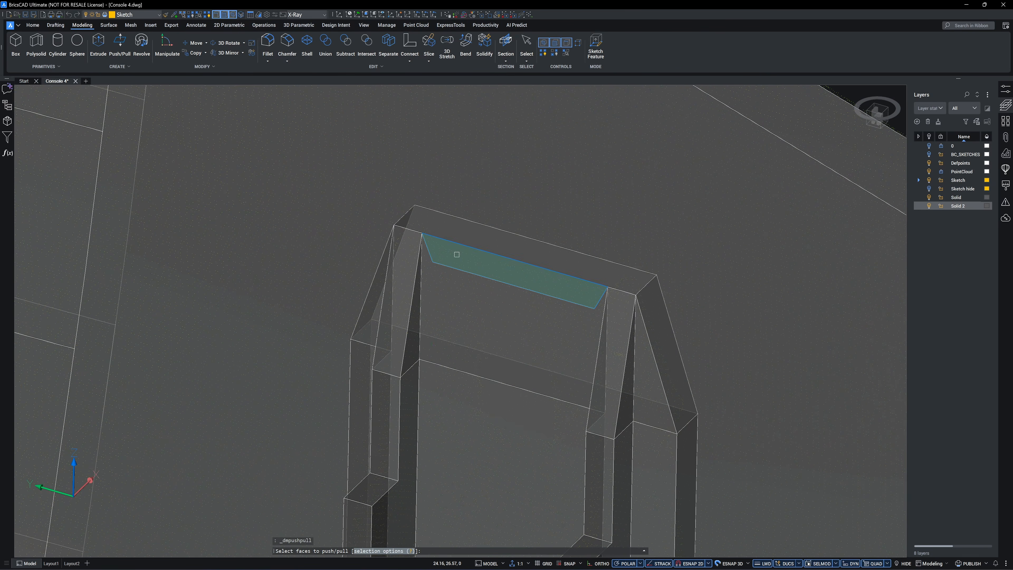
Push/Pull the trapezoidal strip between the clip's rib tops and the small rectangle in its plate to cut both away.
{"action": "left_click", "coordinate": [485, 240]}
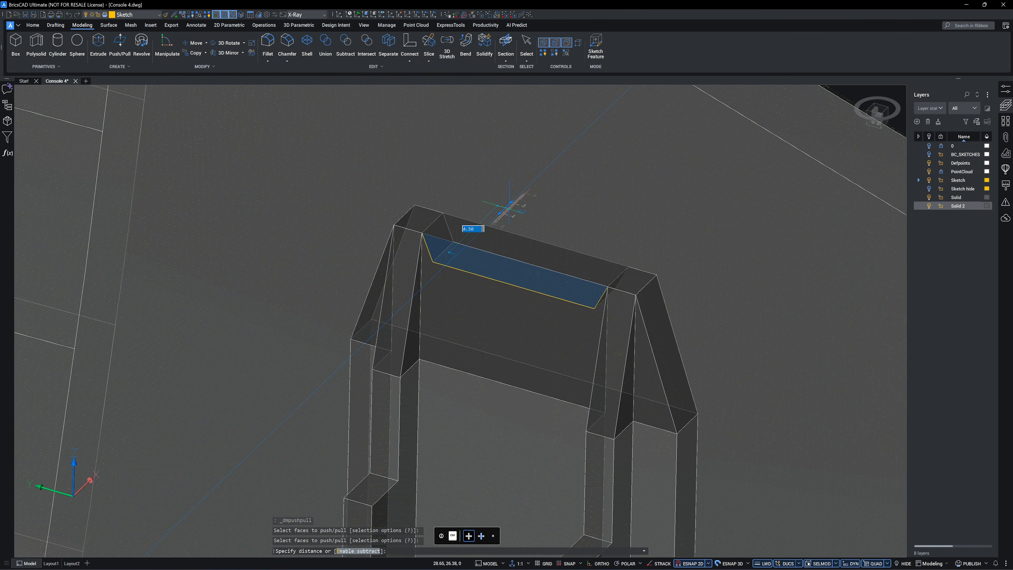
{"action": "left_click", "coordinate": [510, 203]}
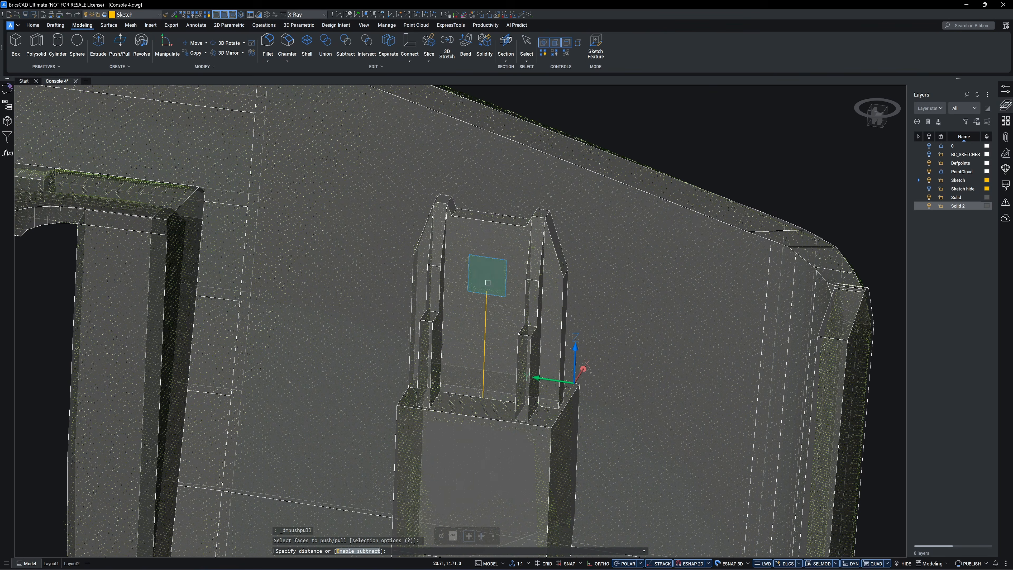
{"action": "left_click", "coordinate": [488, 282]}
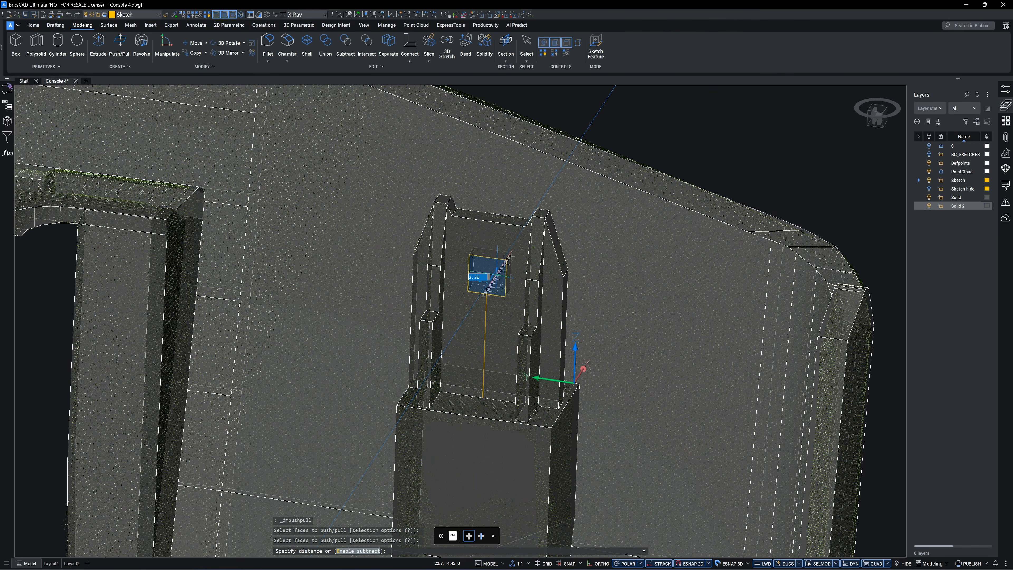
{"action": "left_click", "coordinate": [503, 263]}
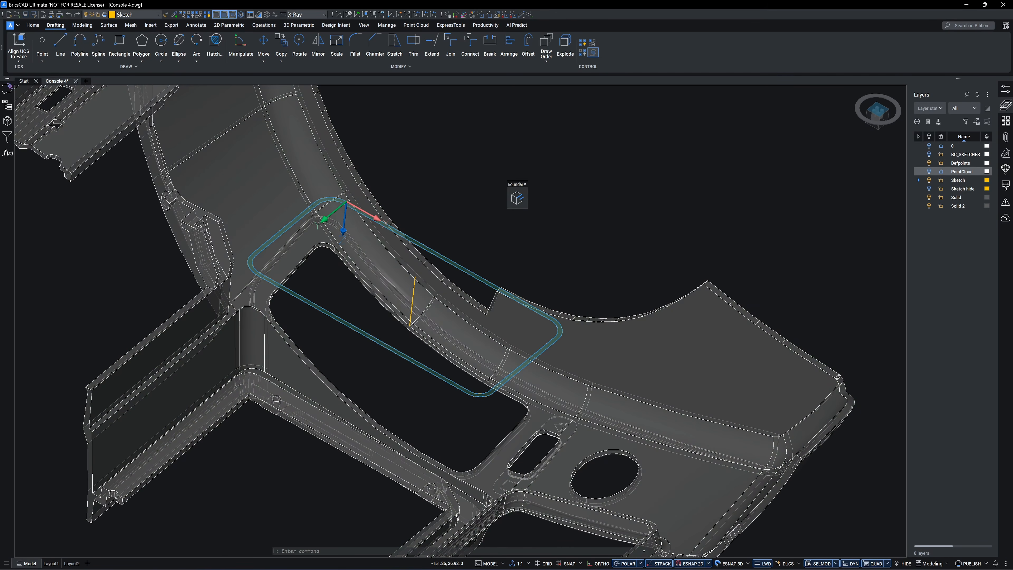
Extrude the two nested rounded-rectangle outlines through the shell at its large curved opening.
{"action": "left_click", "coordinate": [82, 25]}
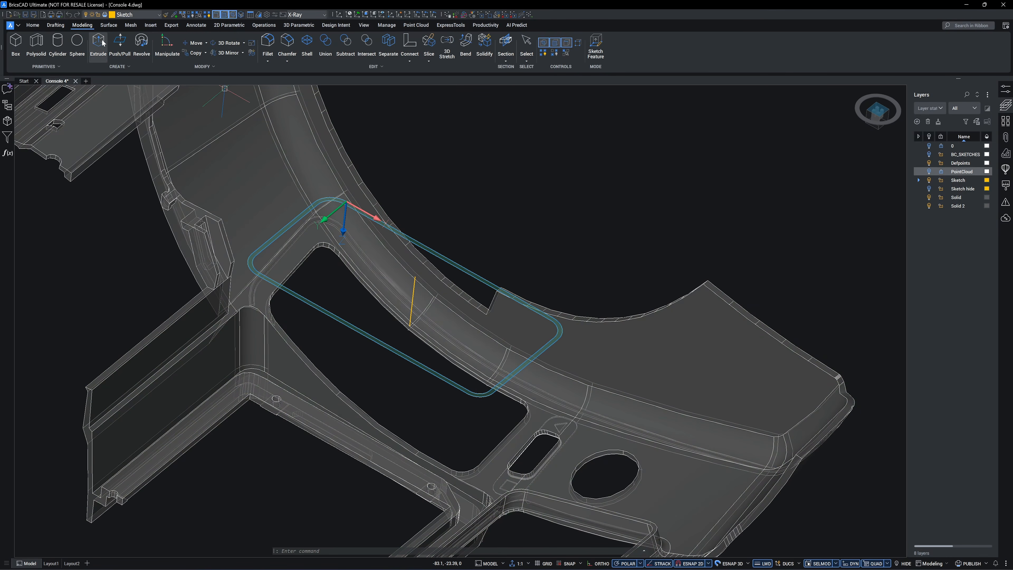
{"action": "left_click", "coordinate": [98, 44]}
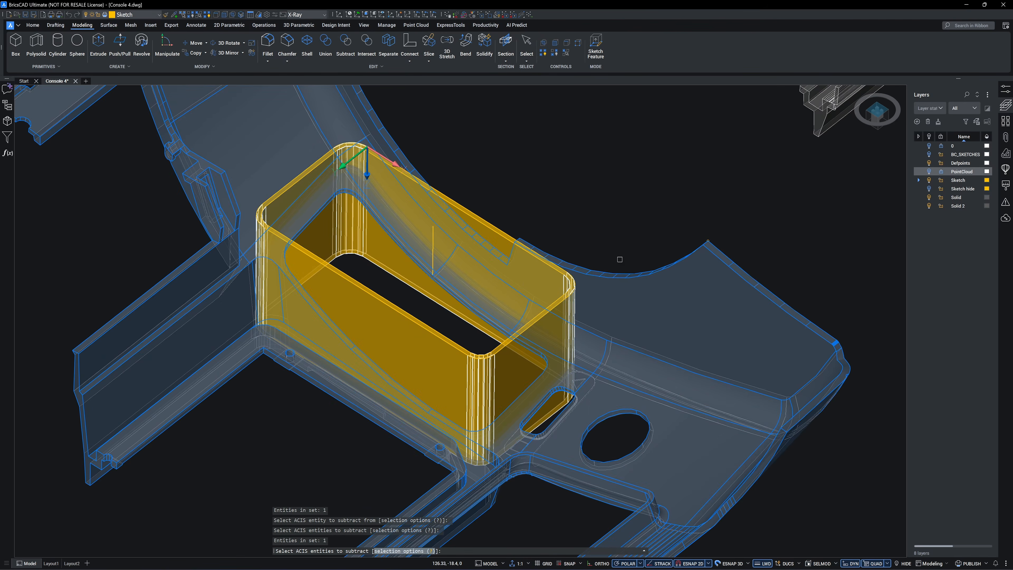
Subtract the shell from the extruded rounded-rectangle ring and delete the separated ring piece beyond the shell surface.
{"action": "key", "text": "Return"}
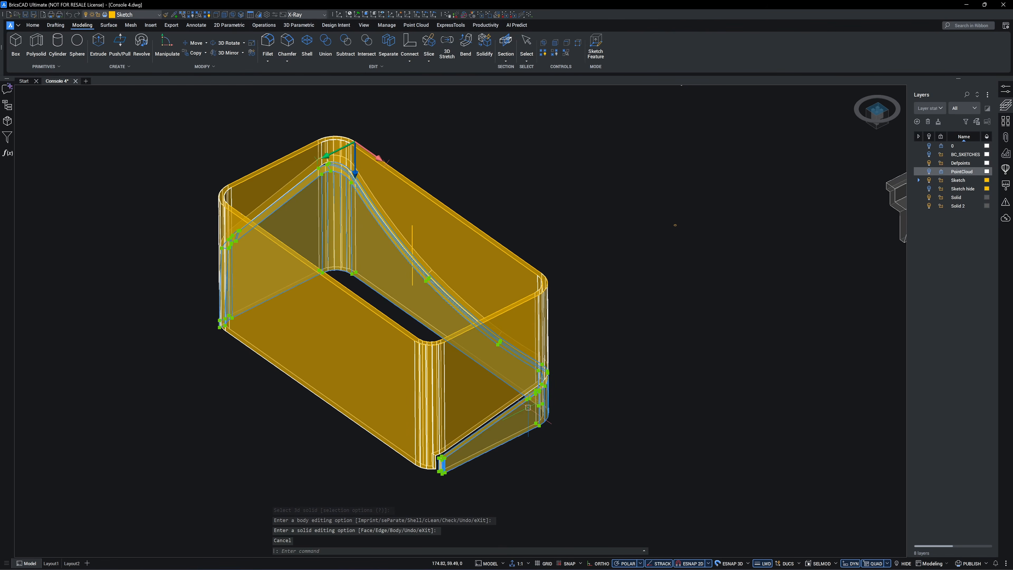
{"action": "key", "text": "Delete"}
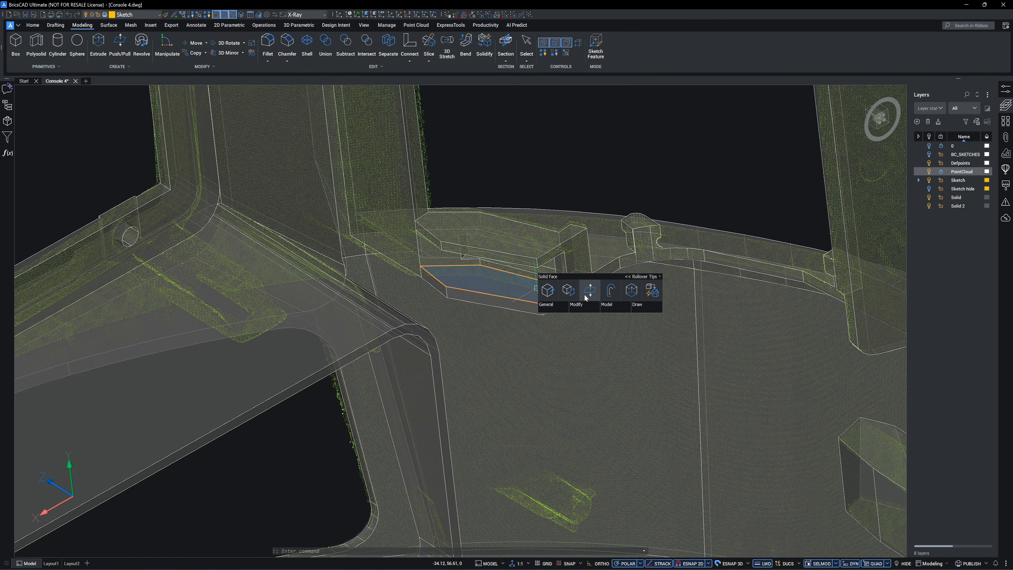
Push/Pull the polygonal face of the small block beside the shell's edge.
{"action": "left_click", "coordinate": [586, 298]}
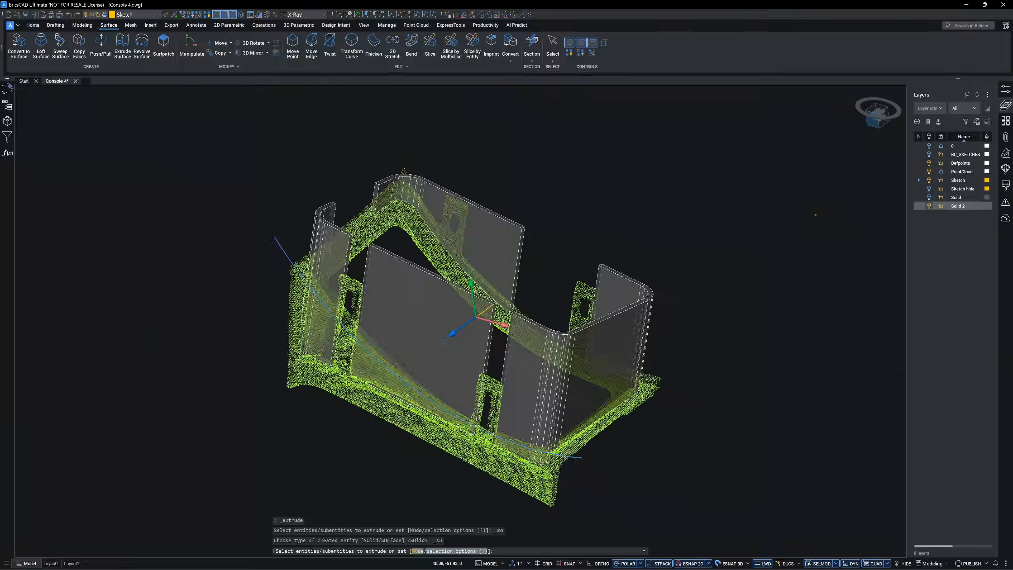
Extrude the curved sketch line into a surface across the four wall segments and slice the segments with it, keeping both sides.
{"action": "left_click", "coordinate": [569, 457]}
{"action": "key", "text": "Return"}
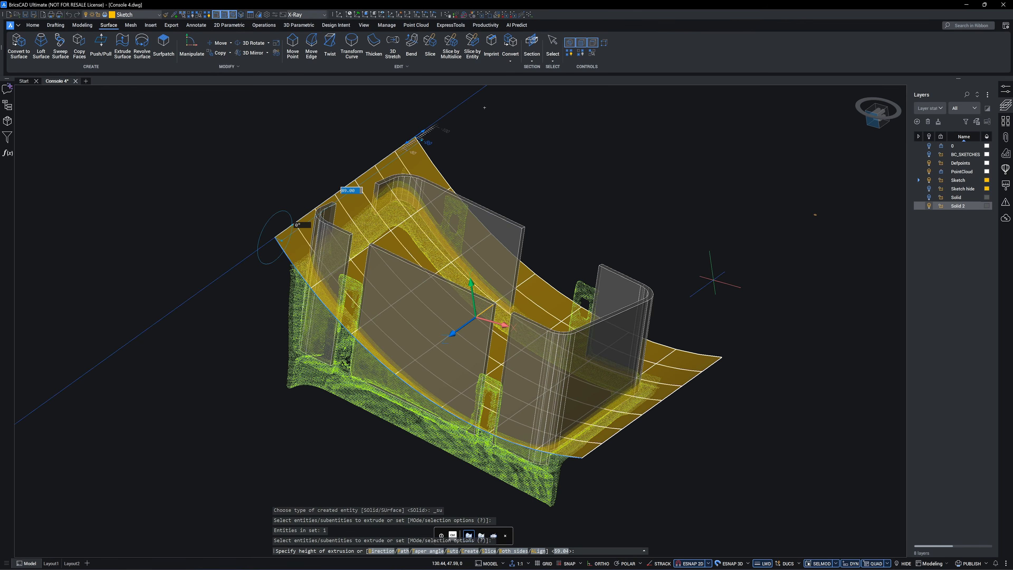
{"action": "left_click", "coordinate": [712, 280]}
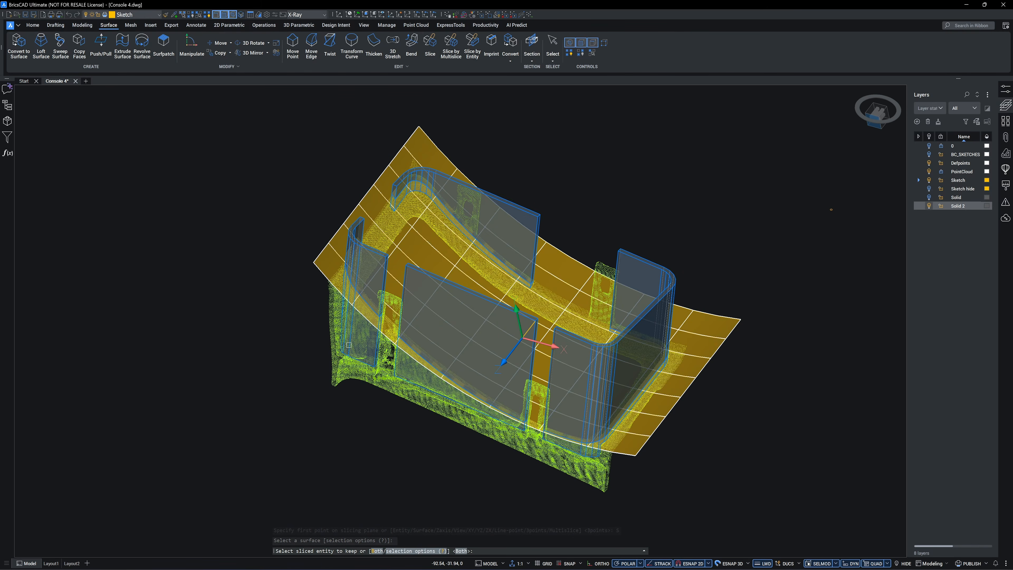
{"action": "key", "text": "Return"}
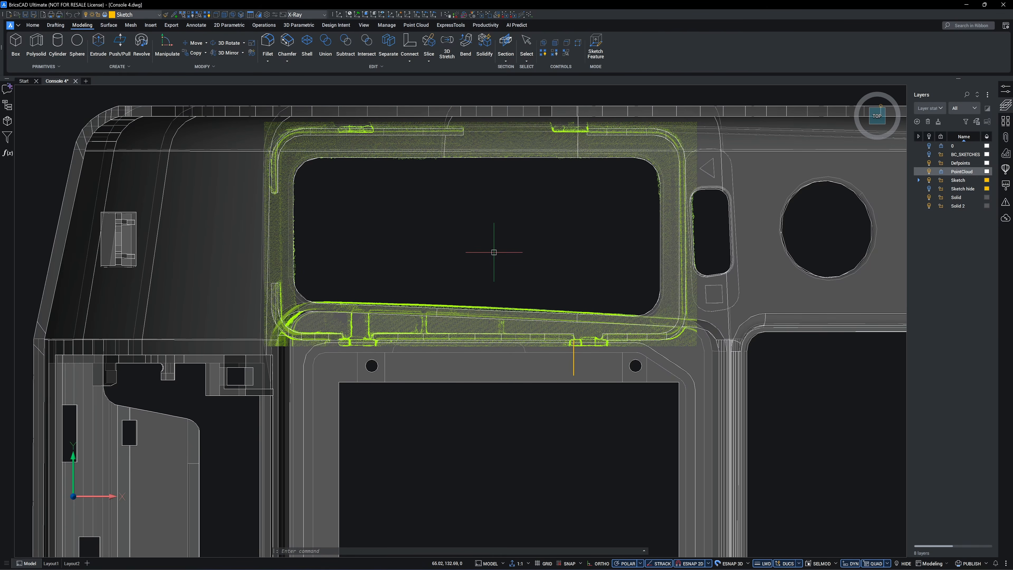
Push/Pull the rectangular recess face down into the clip's block and extrude the U-shaped end face around the recess.
{"action": "scroll", "coordinate": [527, 200], "scroll_direction": "up", "scroll_amount": 6}
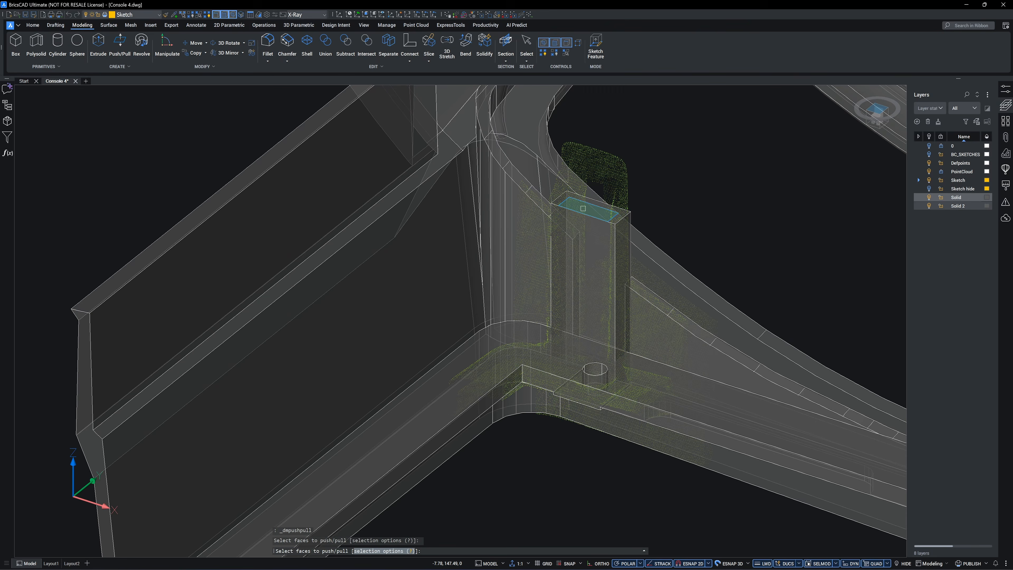
{"action": "left_click", "coordinate": [586, 239]}
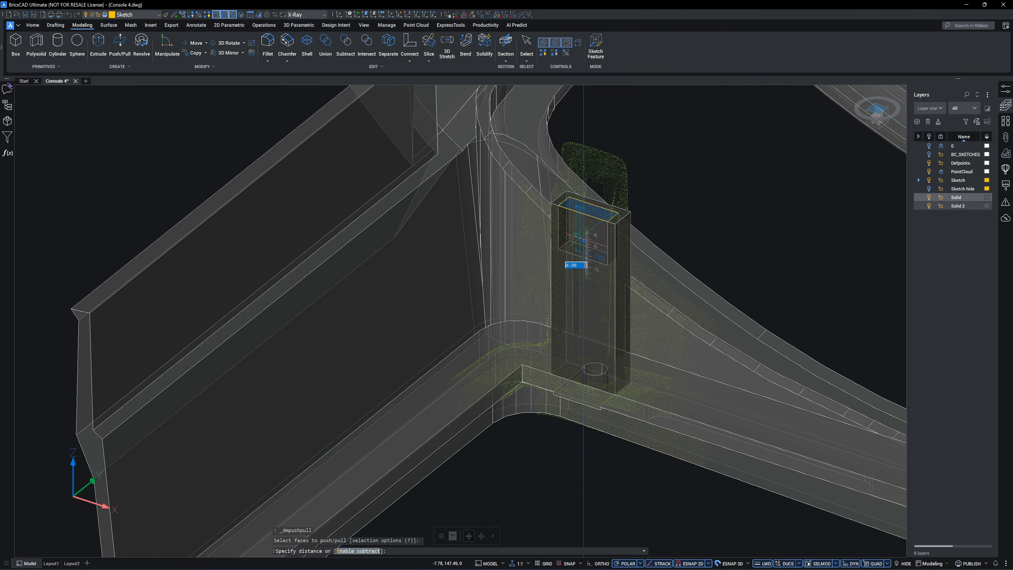
{"action": "scroll", "coordinate": [596, 233], "scroll_direction": "up", "scroll_amount": 4}
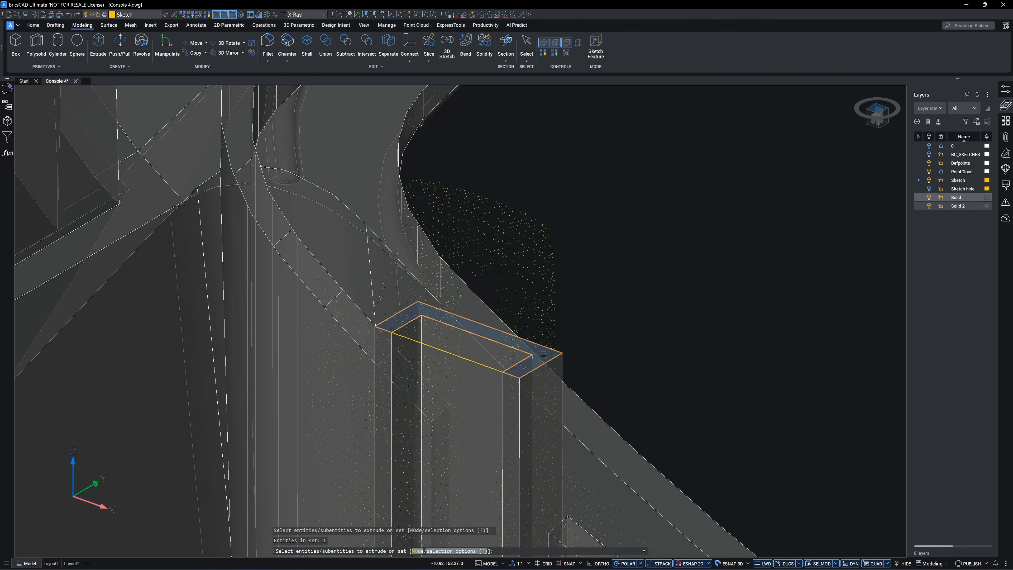
{"action": "key", "text": "Return"}
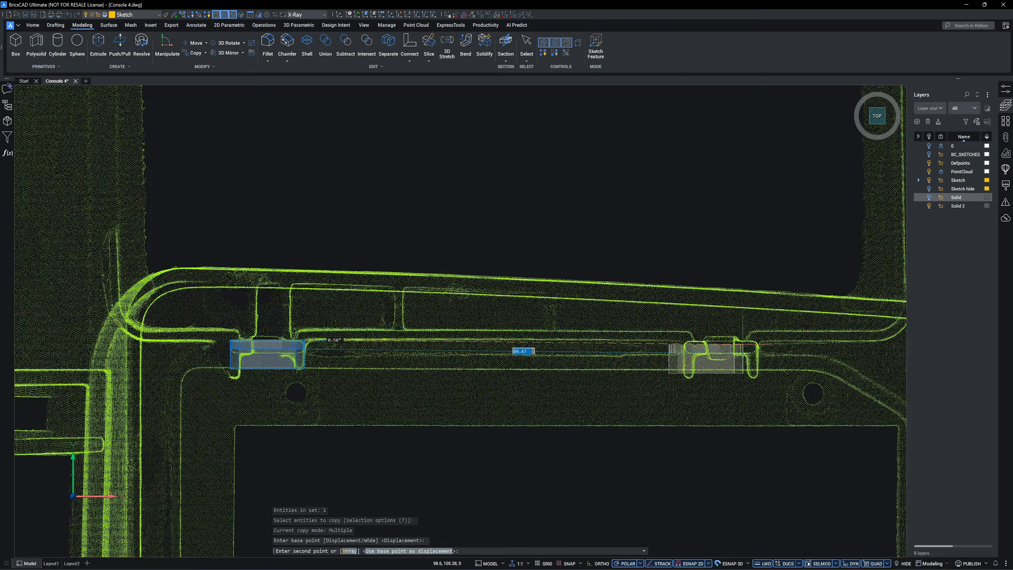
Copy the mounting clip to the neighbouring scanned clip position and Push/Pull a clip's lower end face downward by about 12.27.
{"action": "scroll", "coordinate": [753, 336], "scroll_direction": "up", "scroll_amount": 3}
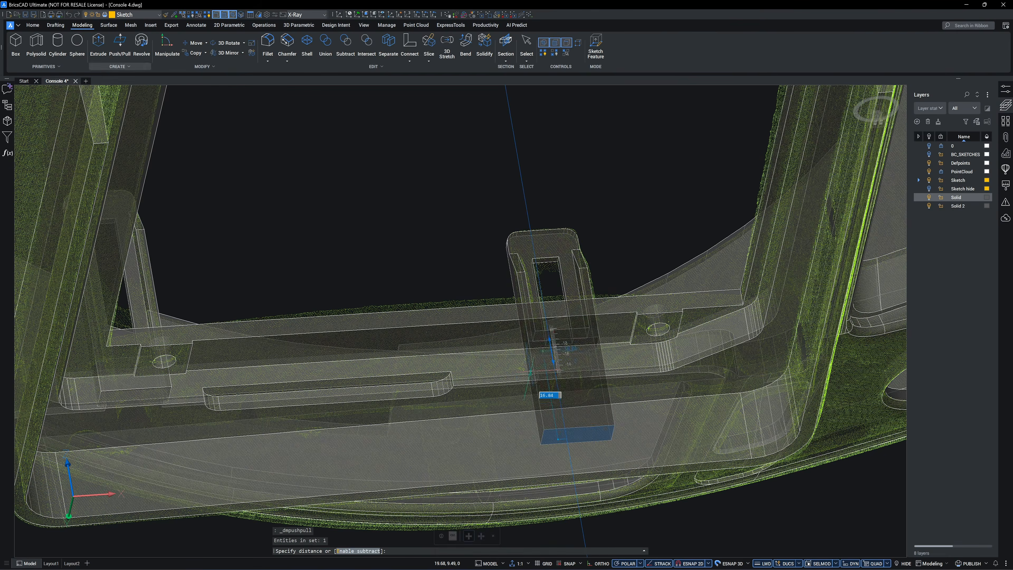
{"action": "scroll", "coordinate": [531, 374], "scroll_direction": "up", "scroll_amount": 3}
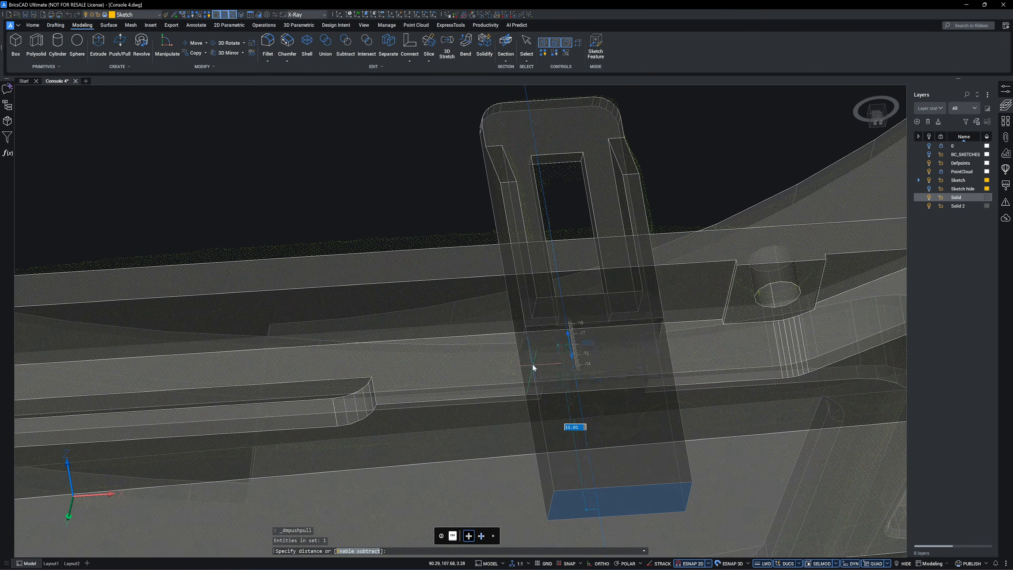
{"action": "middle_click_drag", "start_coordinate": [531, 364], "coordinate": [526, 370], "text": "shift"}
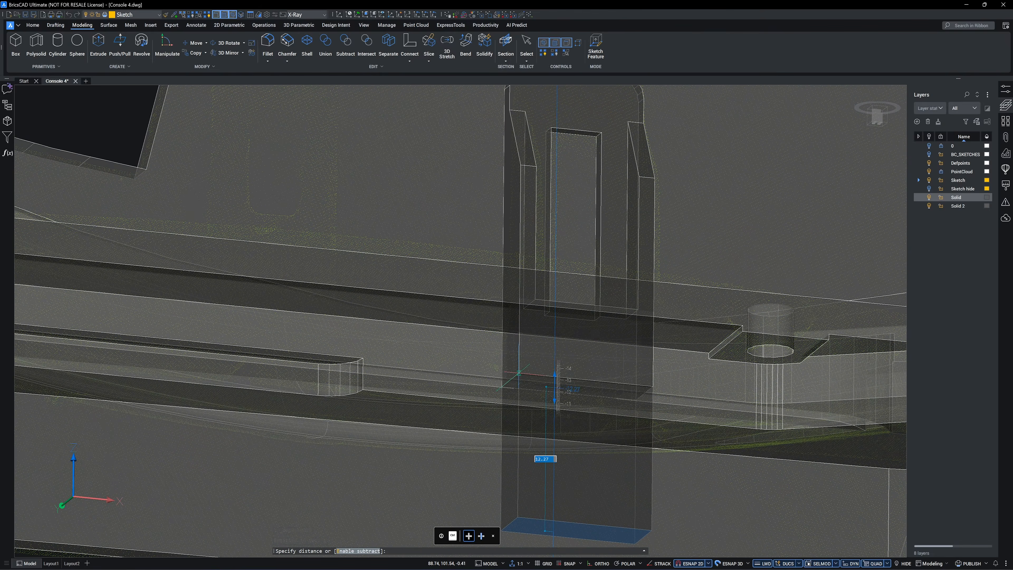
{"action": "left_click", "coordinate": [519, 373]}
Move the clip to its scanned position beside the large opening, adjusting its height to the point cloud.
{"action": "scroll", "coordinate": [639, 261], "scroll_direction": "down", "scroll_amount": 3}
{"action": "middle_click_drag", "start_coordinate": [639, 261], "coordinate": [586, 273], "text": "shift"}
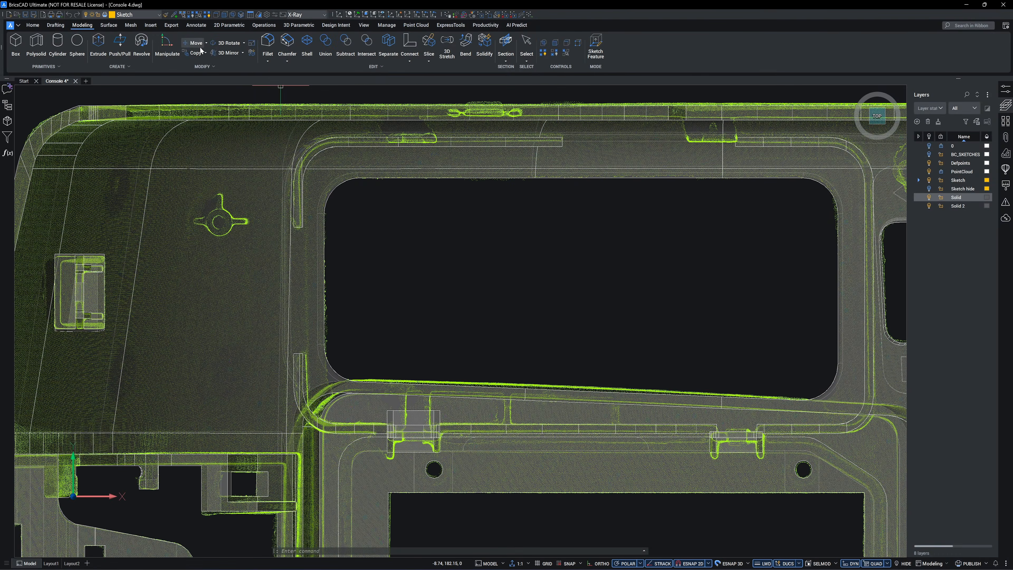
{"action": "left_click", "coordinate": [200, 46]}
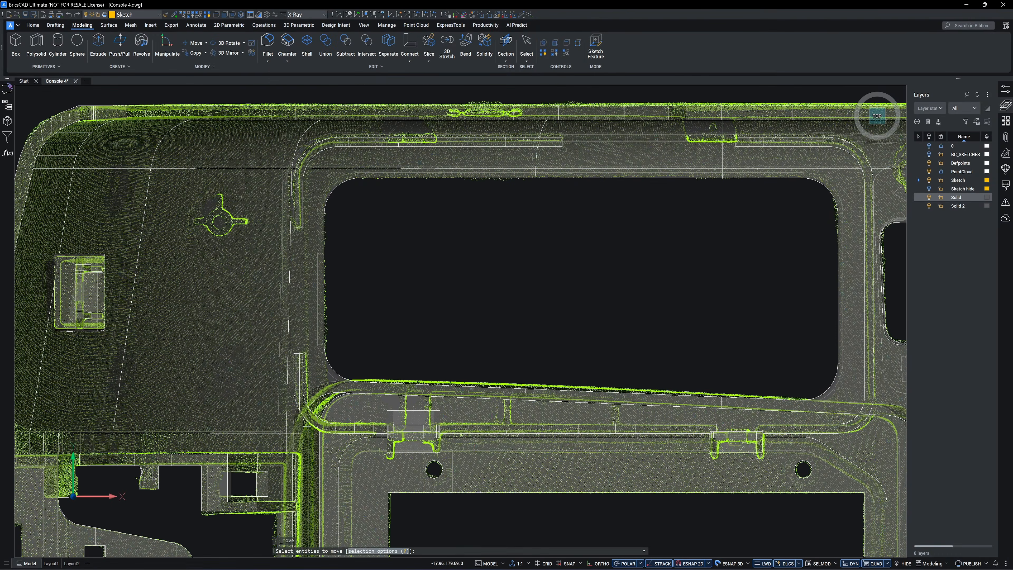
{"action": "left_click", "coordinate": [415, 411]}
{"action": "key", "text": "Return"}
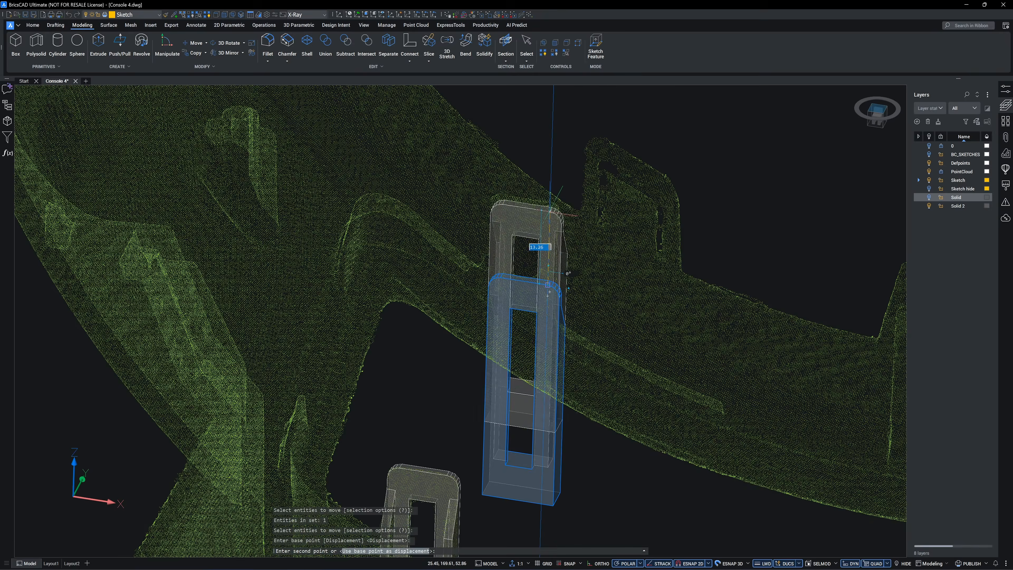
{"action": "left_click", "coordinate": [551, 209]}
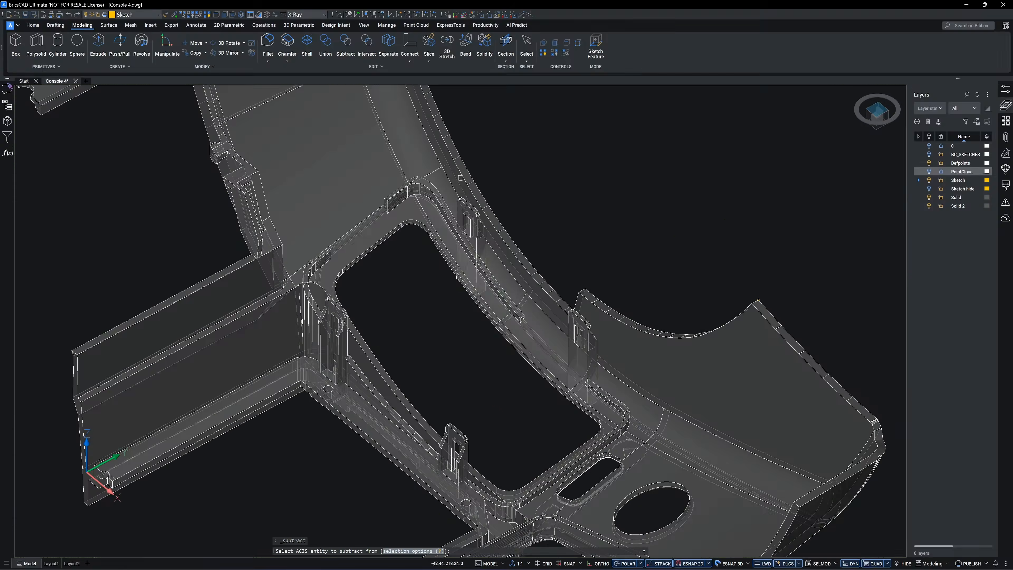
Subtract the shell from the two mounting clips on the opening's outer curved side.
{"action": "left_click", "coordinate": [465, 203]}
{"action": "left_click", "coordinate": [572, 318]}
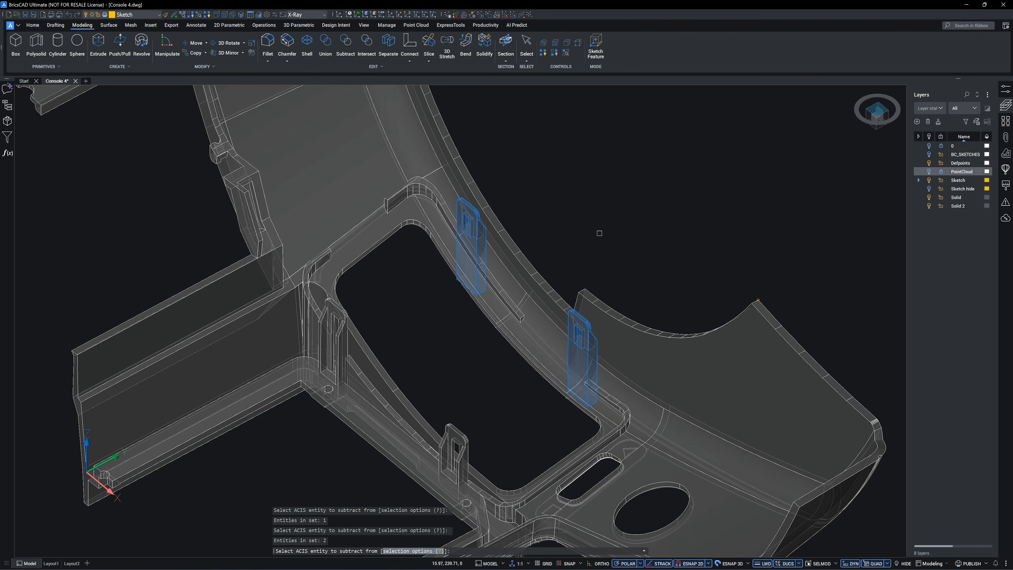
{"action": "key", "text": "Return"}
{"action": "left_click", "coordinate": [590, 294]}
{"action": "key", "text": "Return"}
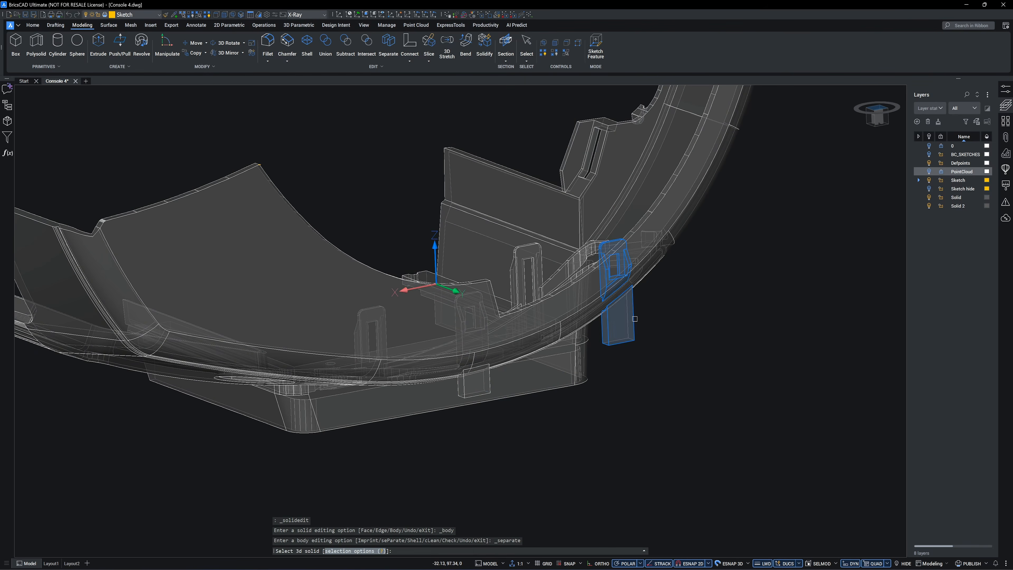
Separate the cut clip into individual solids and delete the two leftover clip blocks outside the shell.
{"action": "left_click", "coordinate": [632, 320]}
{"action": "key", "text": "Escape"}
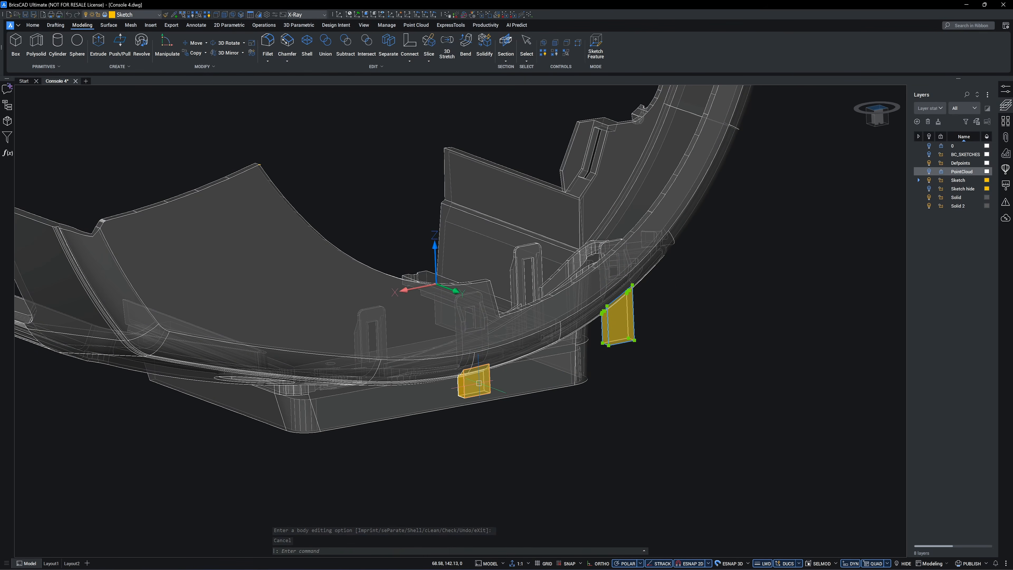
{"action": "key", "text": "Delete"}
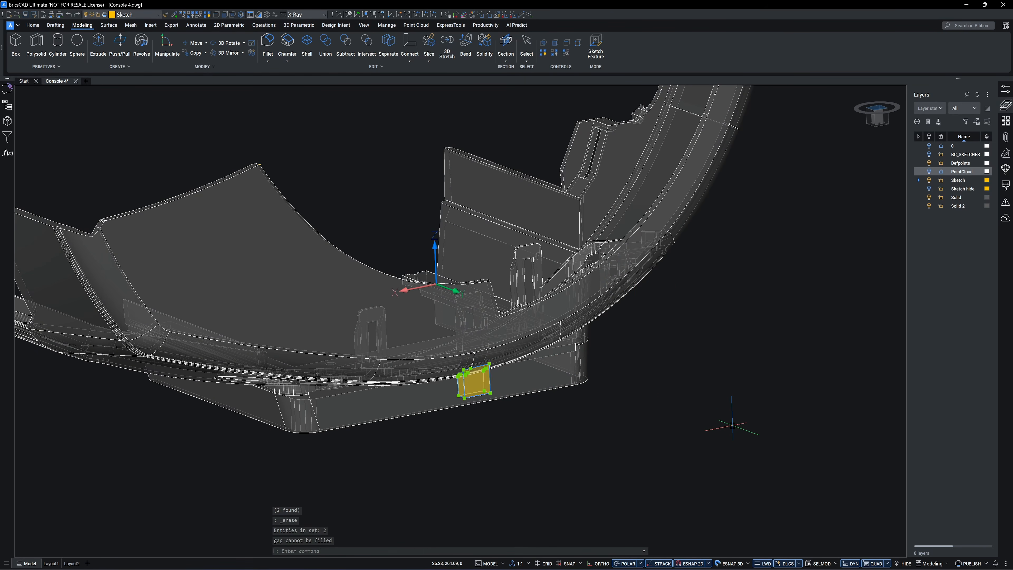
{"action": "middle_click_drag", "start_coordinate": [732, 425], "coordinate": [584, 147], "text": "shift"}
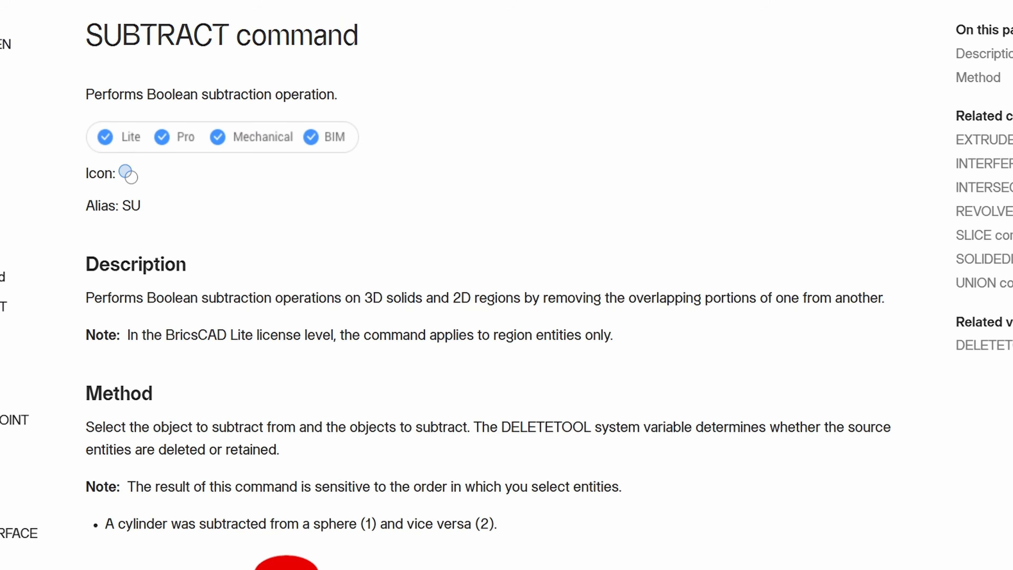
{"action": "left_click_drag", "start_coordinate": [474, 427], "coordinate": [583, 427]}
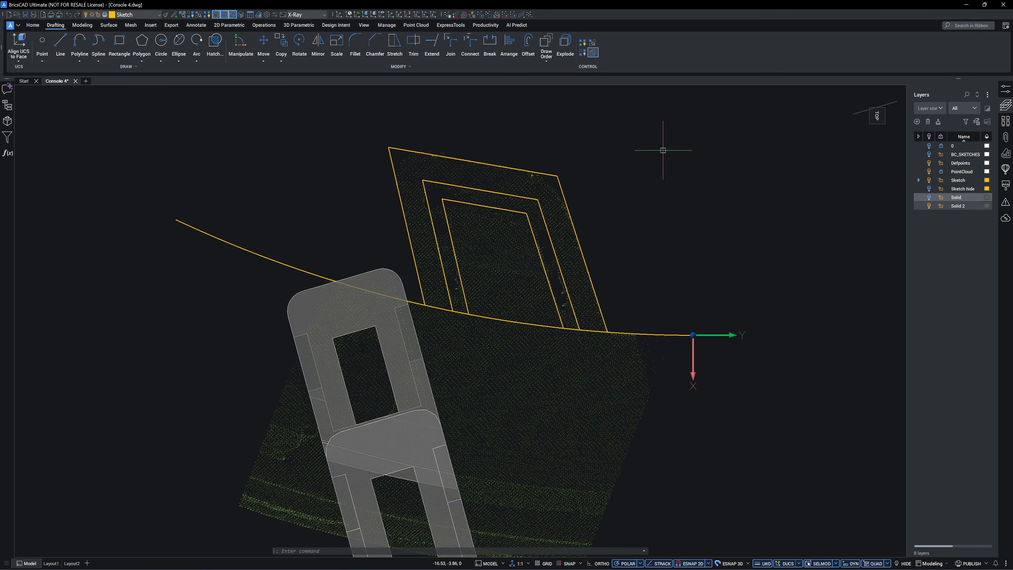
Extrude the nested clip outlines above the curved sketch line, the last with height 2, and fillet the outer plate's end corners.
{"action": "scroll", "coordinate": [629, 236], "scroll_direction": "down", "scroll_amount": 2}
{"action": "middle_click_drag", "start_coordinate": [629, 236], "coordinate": [471, 203], "text": "shift"}
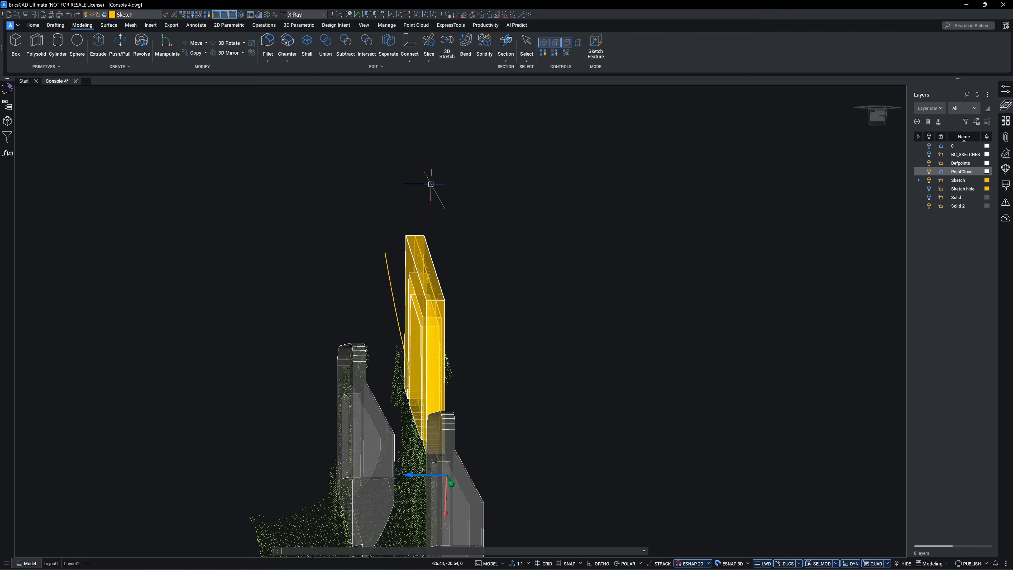
{"action": "middle_click_drag", "start_coordinate": [431, 184], "coordinate": [444, 156], "text": "shift"}
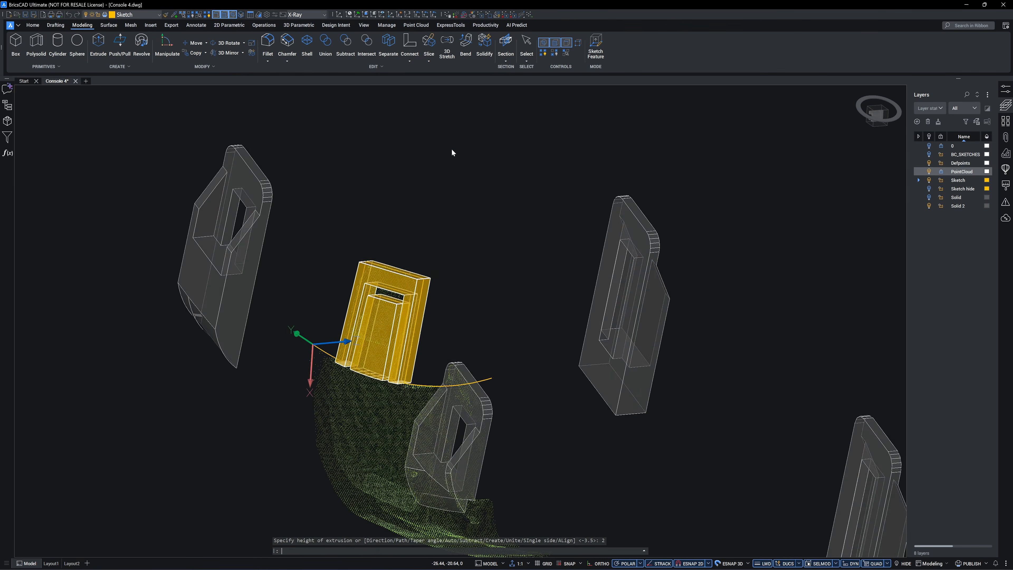
{"action": "middle_click_drag", "start_coordinate": [451, 148], "coordinate": [434, 191], "text": "shift"}
{"action": "scroll", "coordinate": [563, 156], "scroll_direction": "up", "scroll_amount": 3}
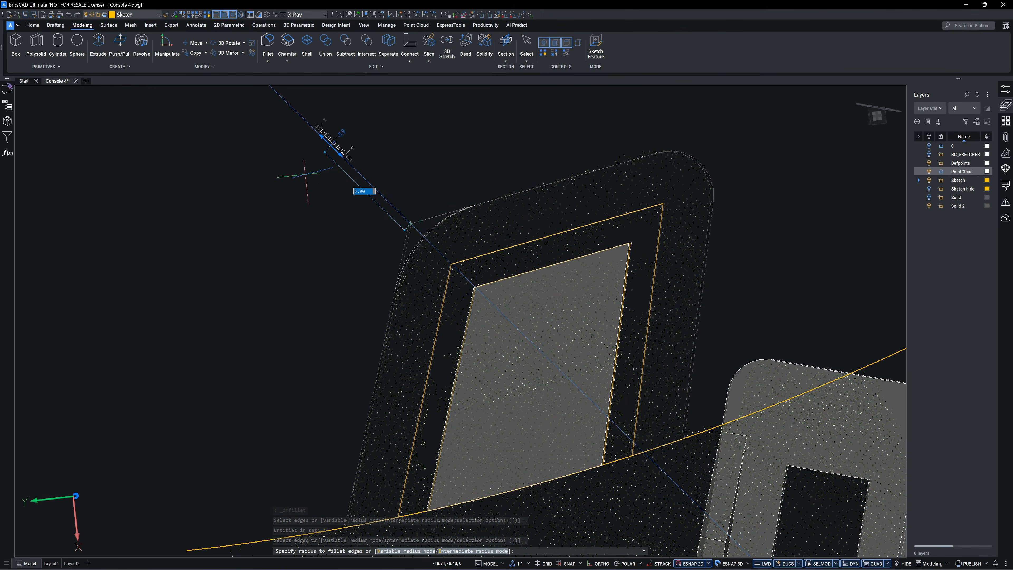
{"action": "left_click", "coordinate": [304, 176]}
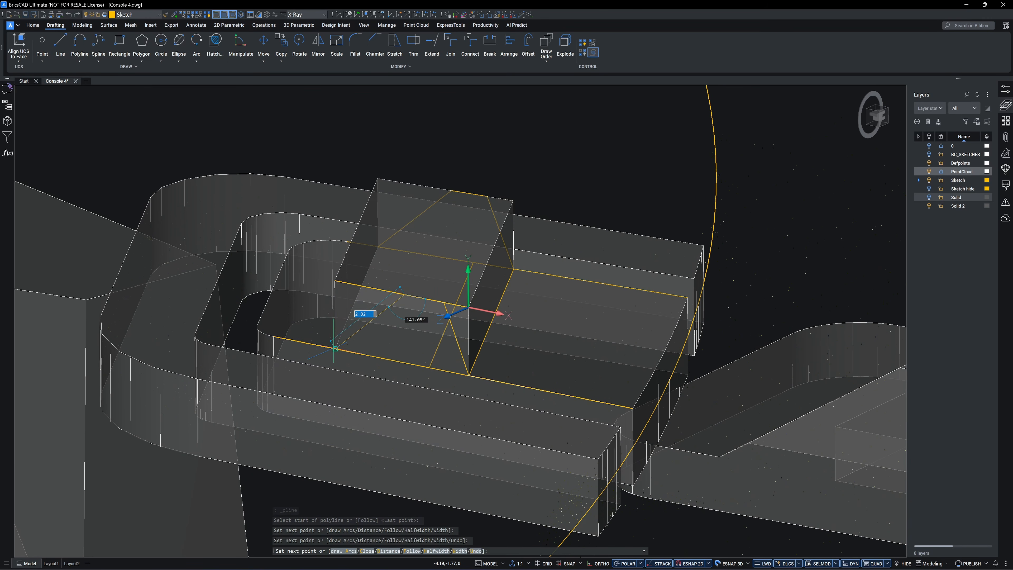
Close the triangular polyline profile drawn on the side of the clip's middle block.
{"action": "left_click", "coordinate": [336, 349]}
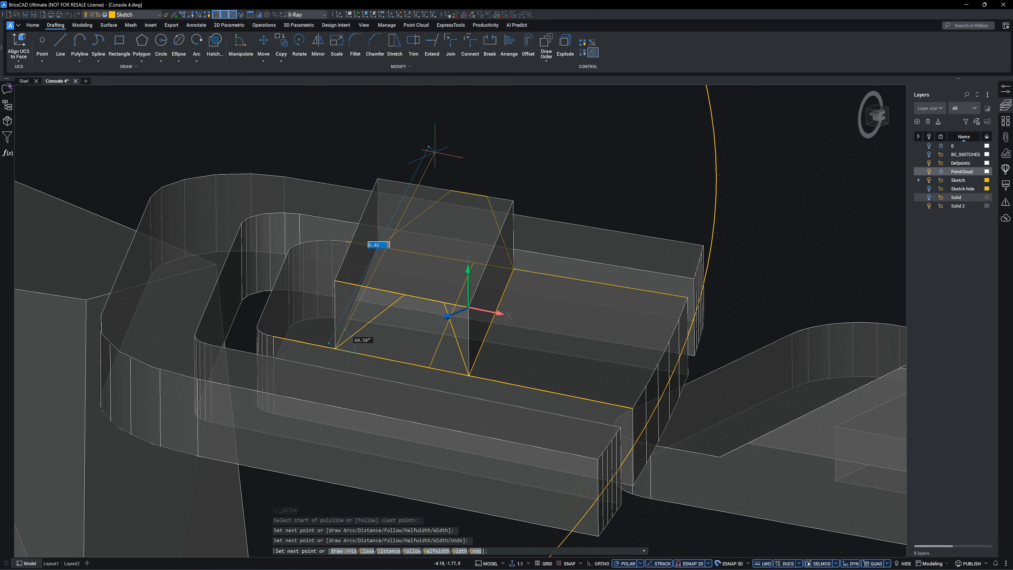
{"action": "key", "text": "Return"}
{"action": "middle_click_drag", "start_coordinate": [462, 152], "coordinate": [572, 158], "text": "shift"}
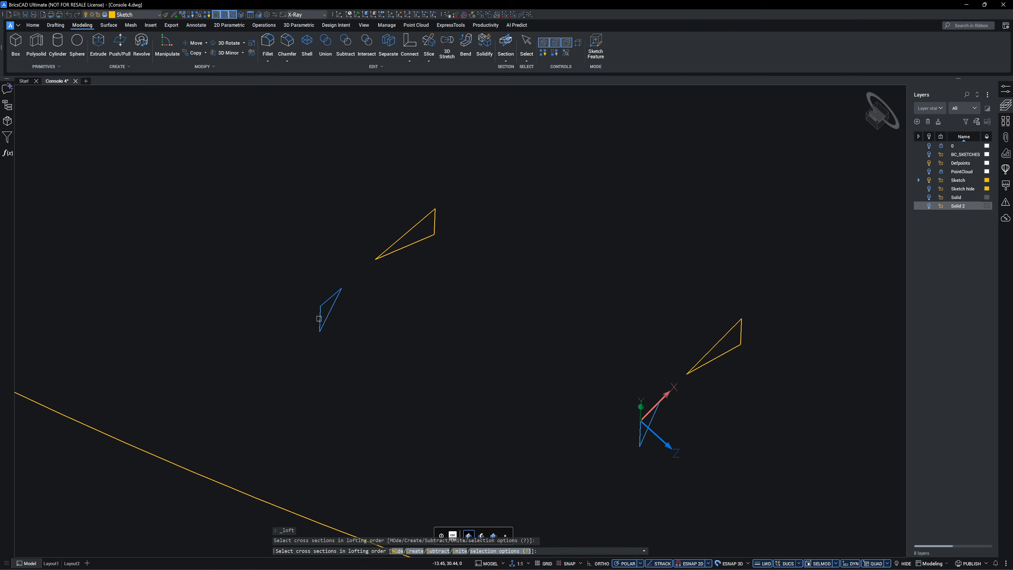
Loft each pair of opposite triangular profiles into a wedge-shaped solid across the clip's width.
{"action": "left_click", "coordinate": [319, 318]}
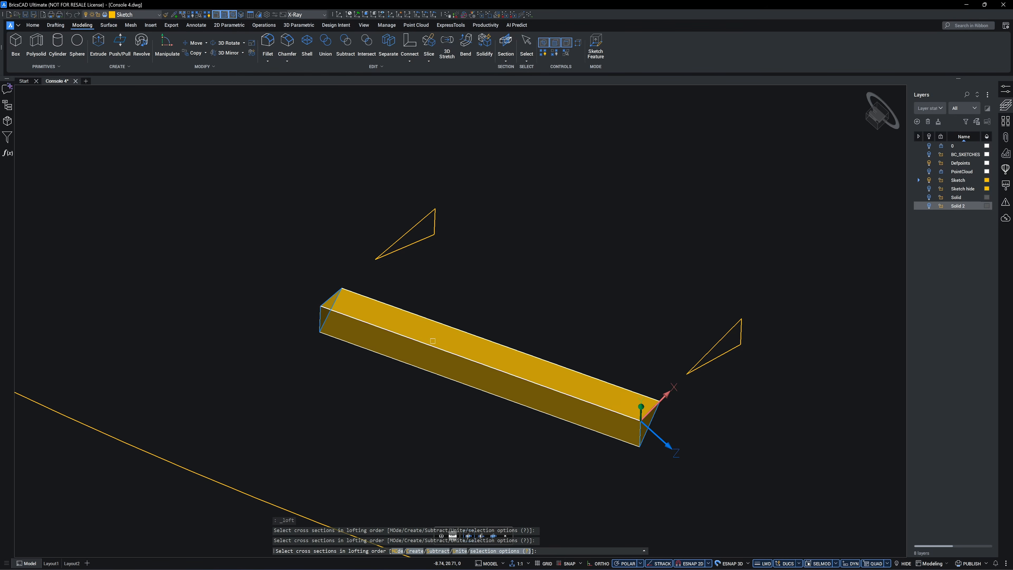
{"action": "key", "text": "Return"}
{"action": "key", "text": "Return"}
{"action": "key", "text": "Return"}
{"action": "left_click", "coordinate": [714, 347]}
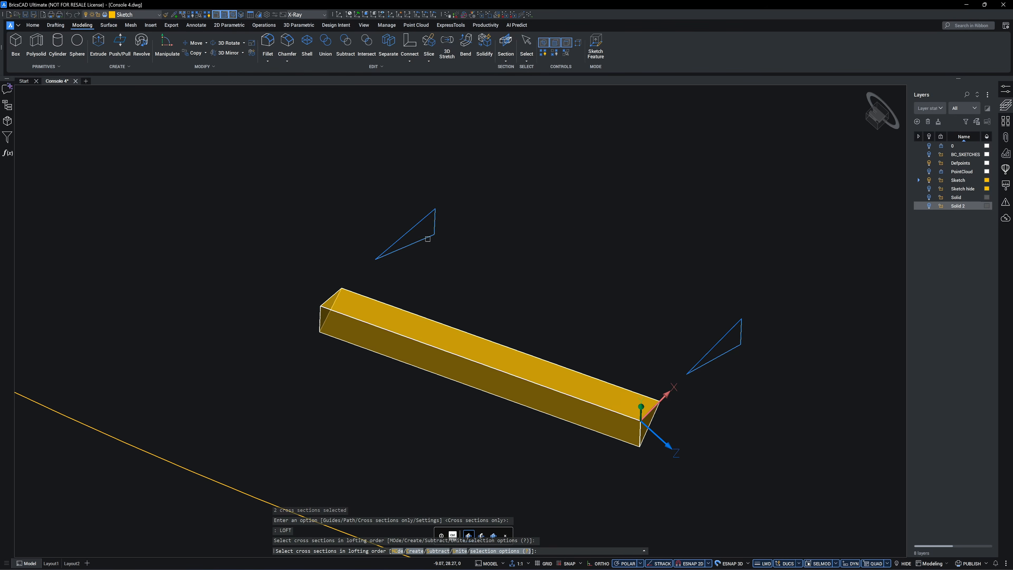
{"action": "left_click", "coordinate": [428, 239]}
{"action": "key", "text": "Return"}
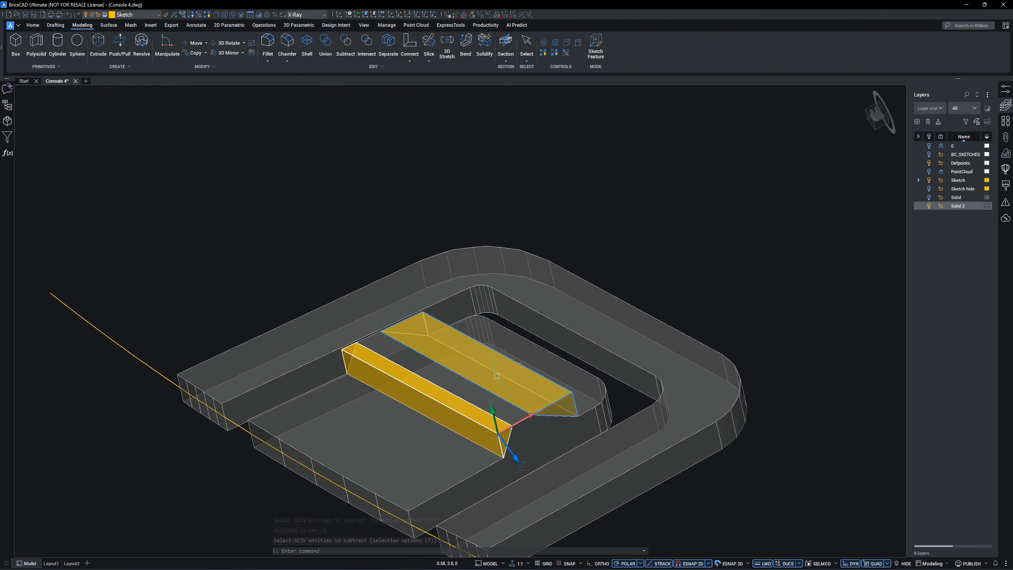
Delete the two lofted wedge solids from the clip's middle block after the subtraction.
{"action": "key", "text": "Delete"}
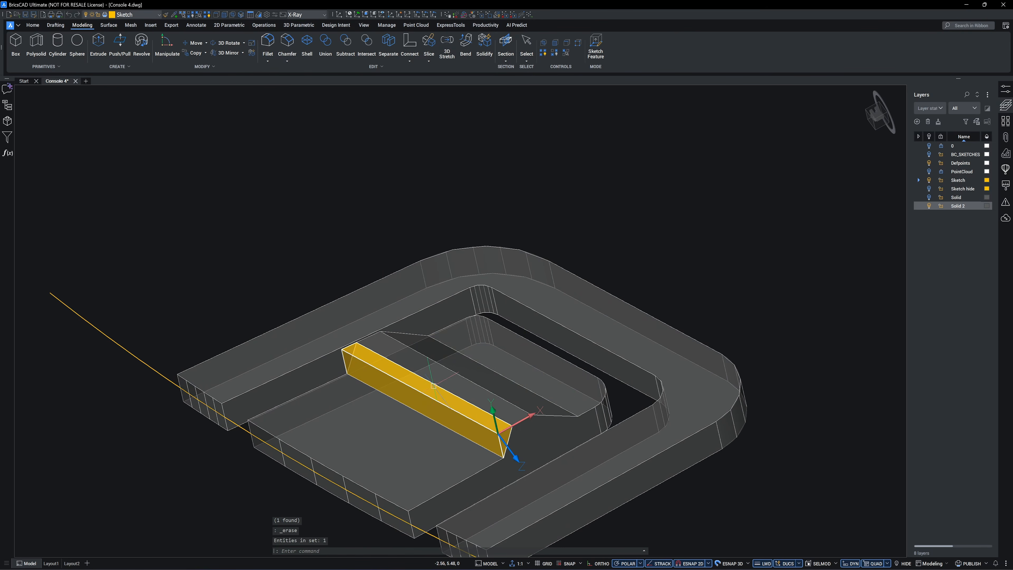
{"action": "left_click", "coordinate": [434, 386]}
{"action": "key", "text": "Delete"}
{"action": "middle_click_drag", "start_coordinate": [655, 287], "coordinate": [702, 266], "text": "shift"}
{"action": "scroll", "coordinate": [702, 266], "scroll_direction": "up", "scroll_amount": 5}
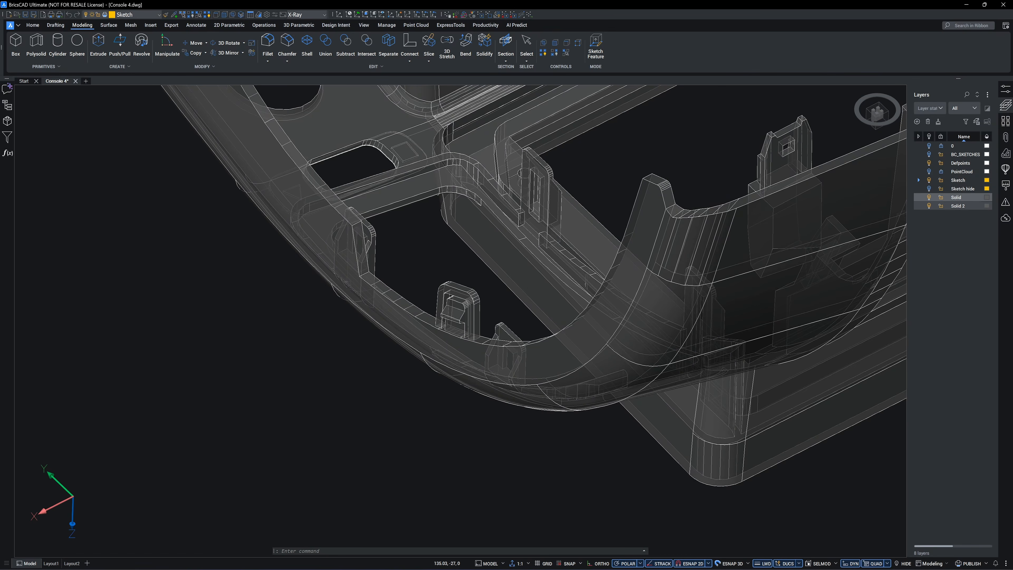
{"action": "middle_click_drag", "start_coordinate": [259, 479], "coordinate": [754, 366], "text": "shift"}
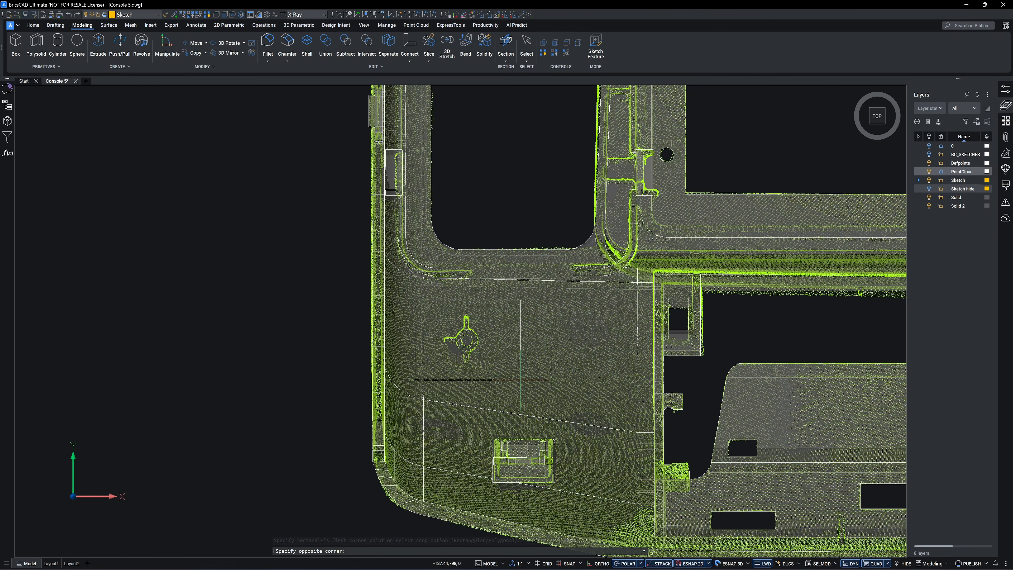
Crop the point cloud to a rectangle around the cross-ribbed boss below the window opening, keeping the inside points.
{"action": "left_click", "coordinate": [521, 380]}
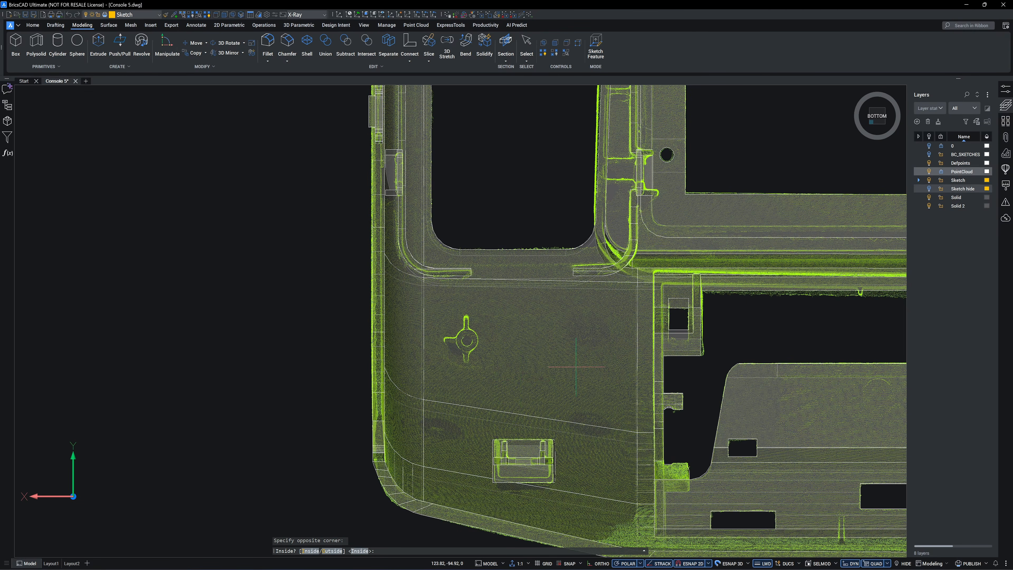
{"action": "key", "text": "Return"}
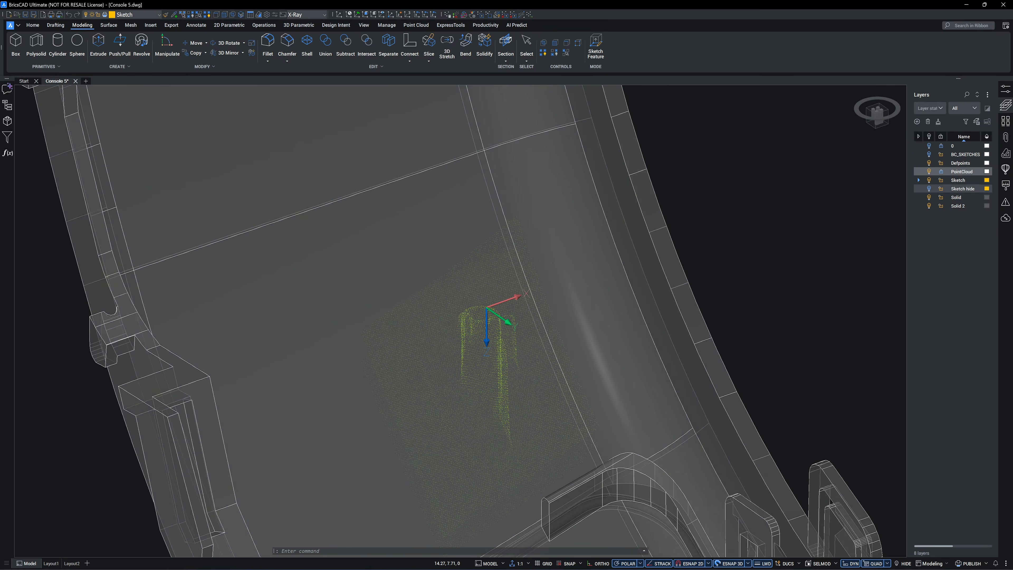
{"action": "middle_click_drag", "start_coordinate": [800, 235], "coordinate": [825, 212], "text": "shift"}
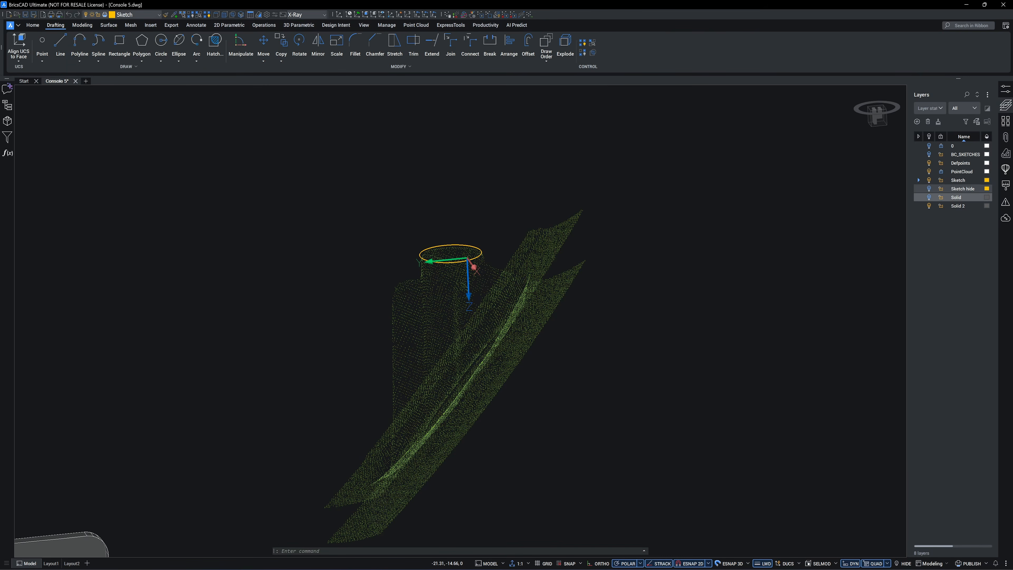
Extrude the boss circle through the console shell as a widening cone with a taper angle of -15.
{"action": "left_click", "coordinate": [82, 25]}
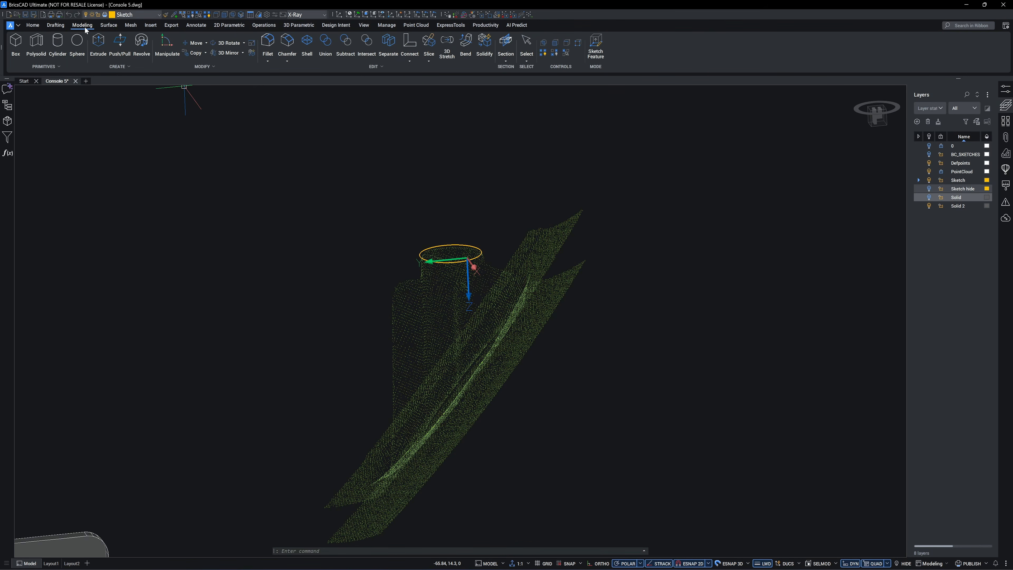
{"action": "left_click", "coordinate": [98, 41]}
{"action": "left_click", "coordinate": [427, 257]}
{"action": "key", "text": "Return"}
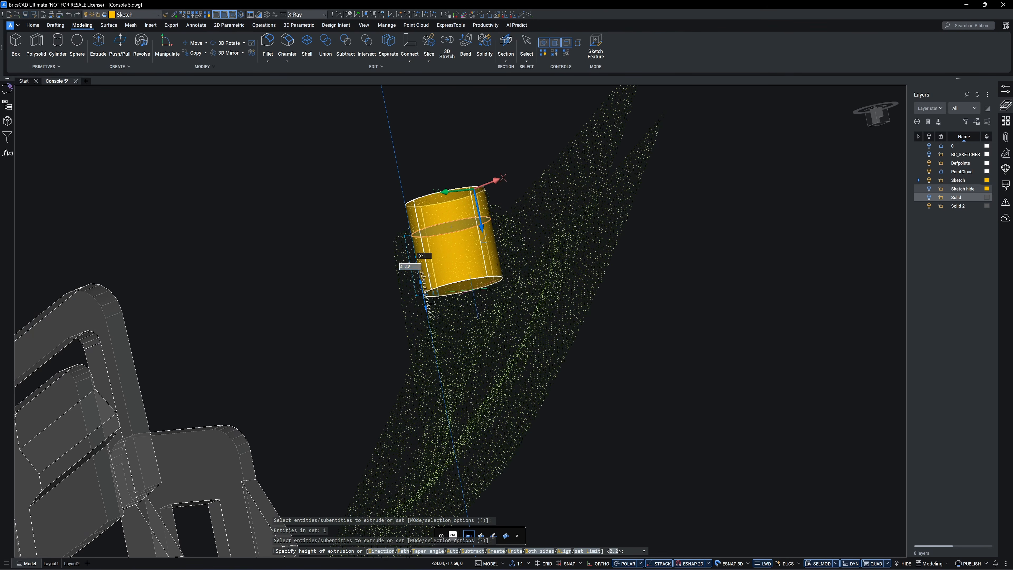
{"action": "middle_click_drag", "start_coordinate": [493, 351], "coordinate": [458, 355], "text": "shift"}
{"action": "type", "text": "t"}
{"action": "key", "text": "Return"}
{"action": "type", "text": "-15"}
{"action": "key", "text": "Return"}
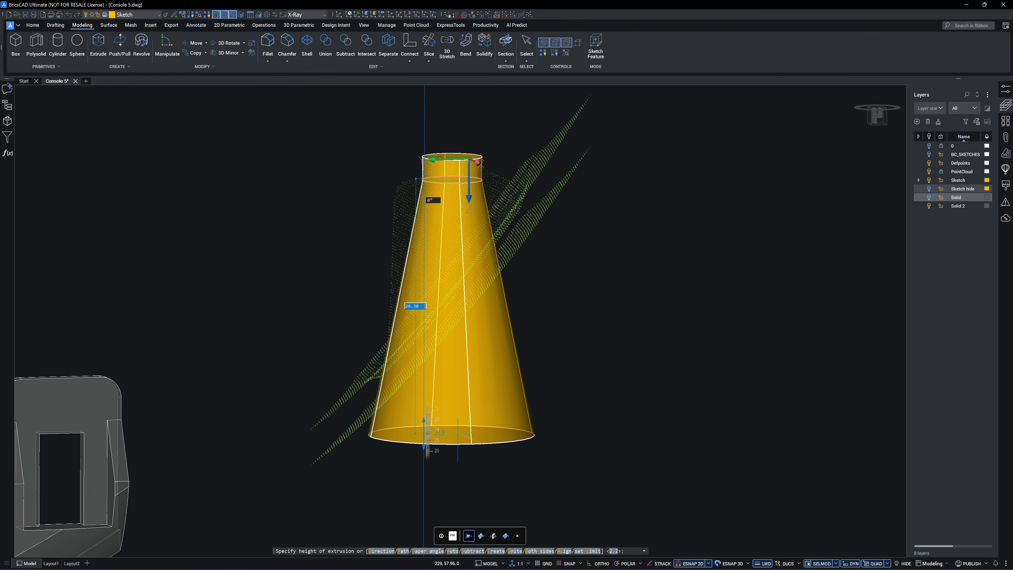
{"action": "left_click", "coordinate": [457, 433]}
{"action": "scroll", "coordinate": [635, 384], "scroll_direction": "down", "scroll_amount": 2}
{"action": "middle_click_drag", "start_coordinate": [636, 383], "coordinate": [668, 351], "text": "shift"}
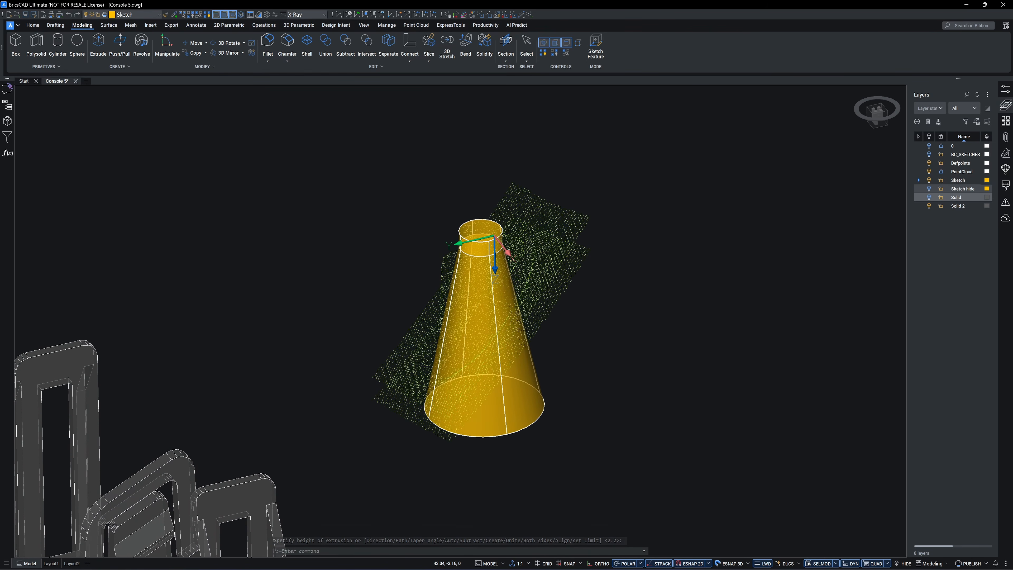
Push/pull the inner circle on the conical boss's end face into its body to form the hole.
{"action": "left_click", "coordinate": [446, 166]}
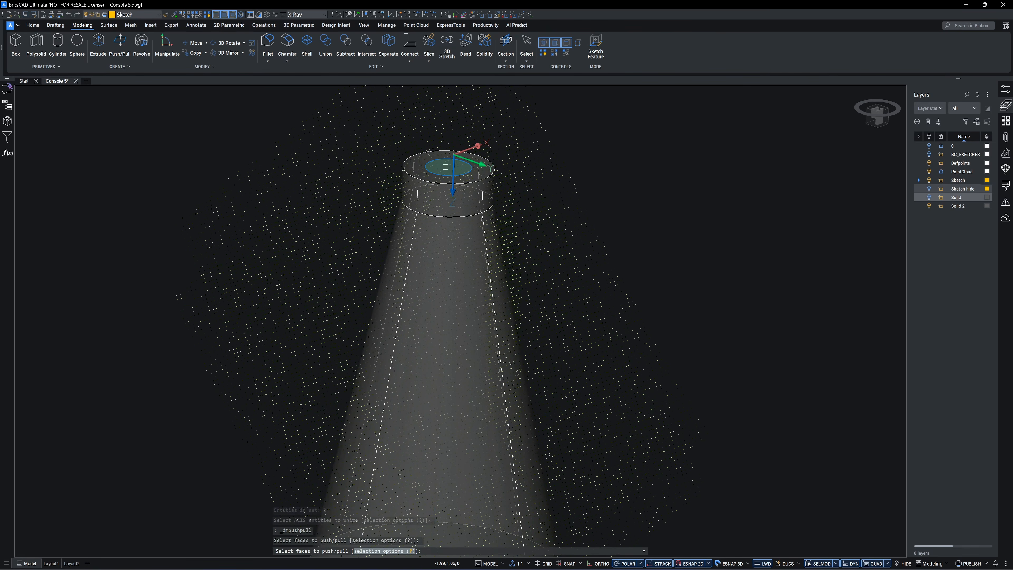
{"action": "key", "text": "Return"}
{"action": "scroll", "coordinate": [424, 229], "scroll_direction": "down", "scroll_amount": 2}
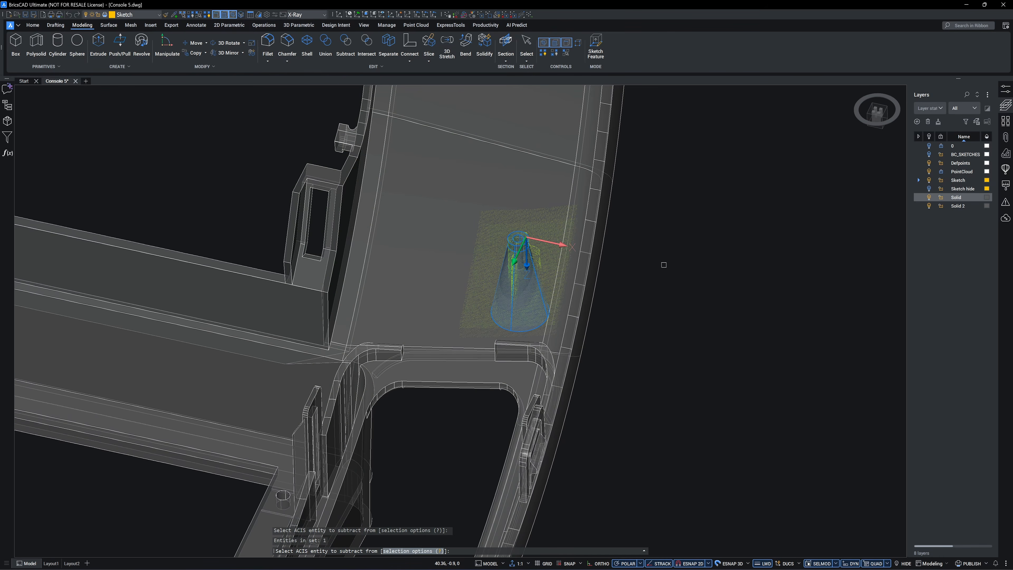
Subtract the console shell from the conical boss and separate the resulting pieces into individual solids.
{"action": "key", "text": "Return"}
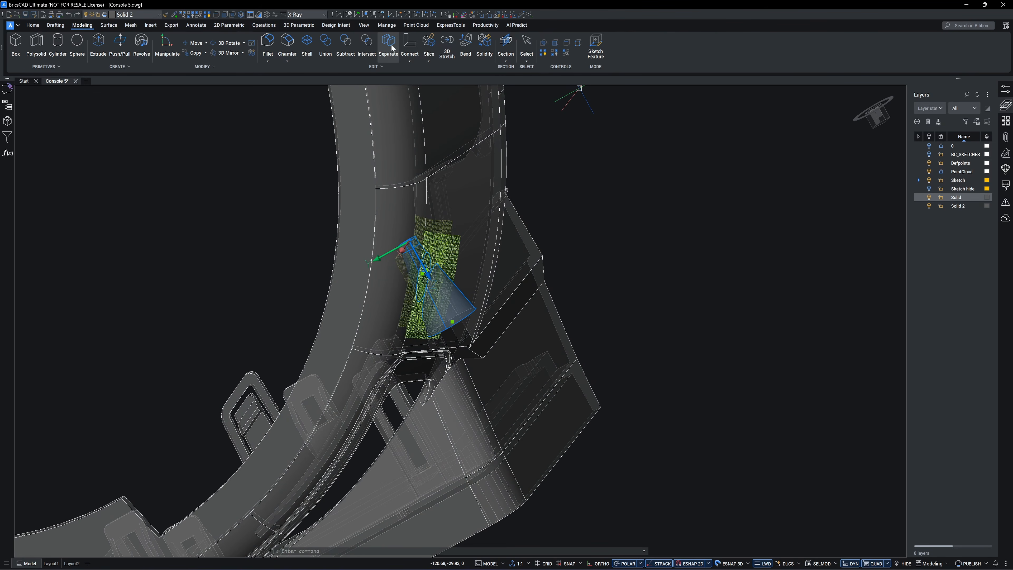
{"action": "left_click", "coordinate": [403, 51]}
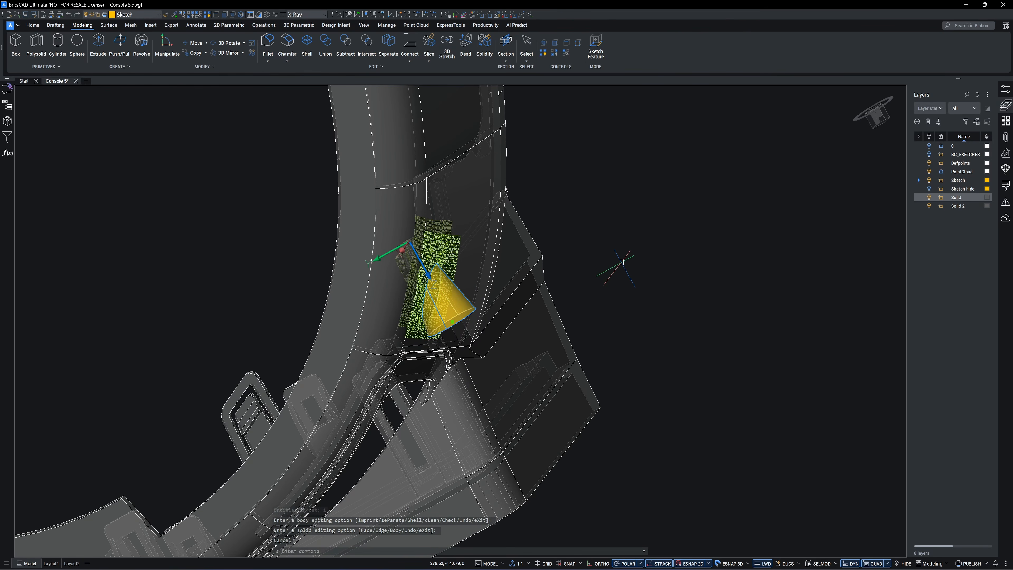
{"action": "key", "text": "Return"}
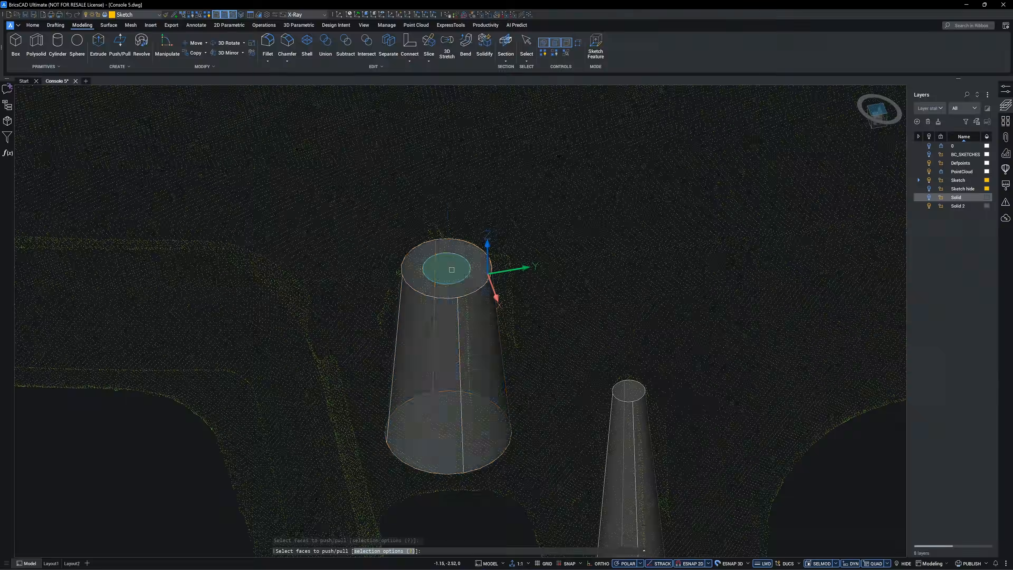
Push/pull the inner circle into the tapered boss, and select the four bosses beside the round opening for subtracting the shell.
{"action": "left_click", "coordinate": [451, 270]}
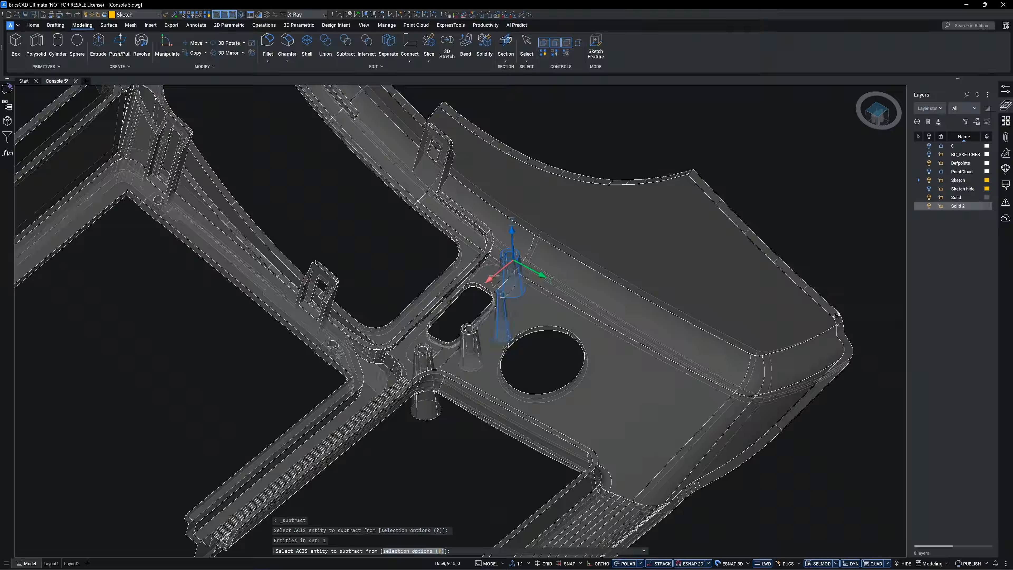
{"action": "left_click", "coordinate": [504, 295]}
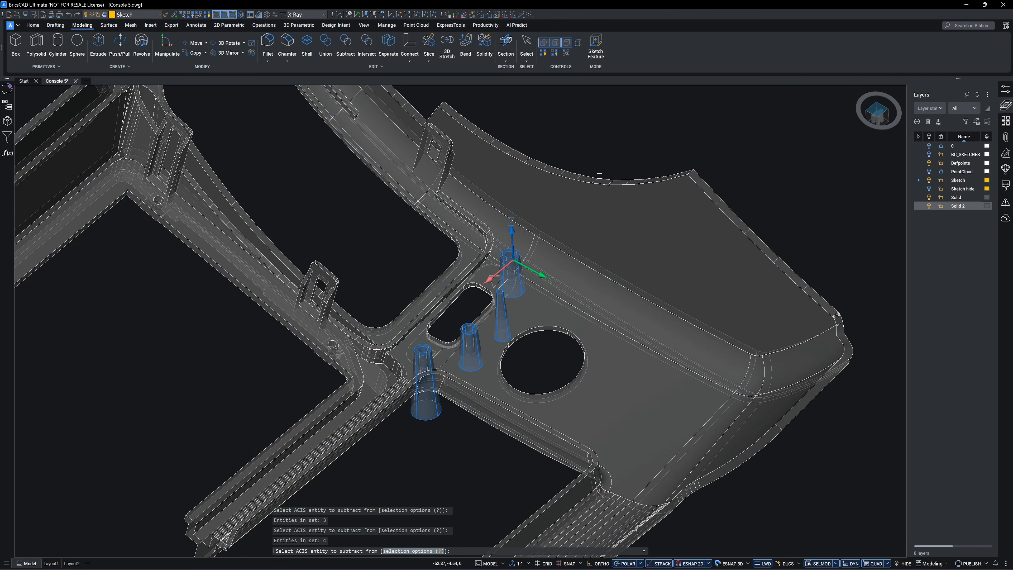
{"action": "key", "text": "Return"}
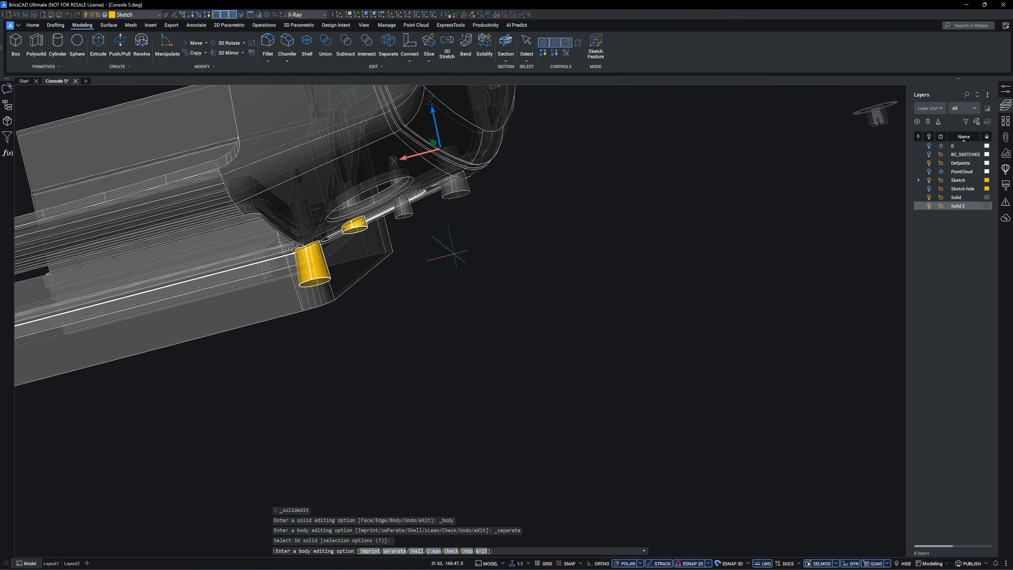
Separate the remaining cut bosses near the round opening into individual solids on each side of the shell.
{"action": "key", "text": "Escape"}
{"action": "left_click", "coordinate": [388, 47]}
{"action": "left_click", "coordinate": [403, 207]}
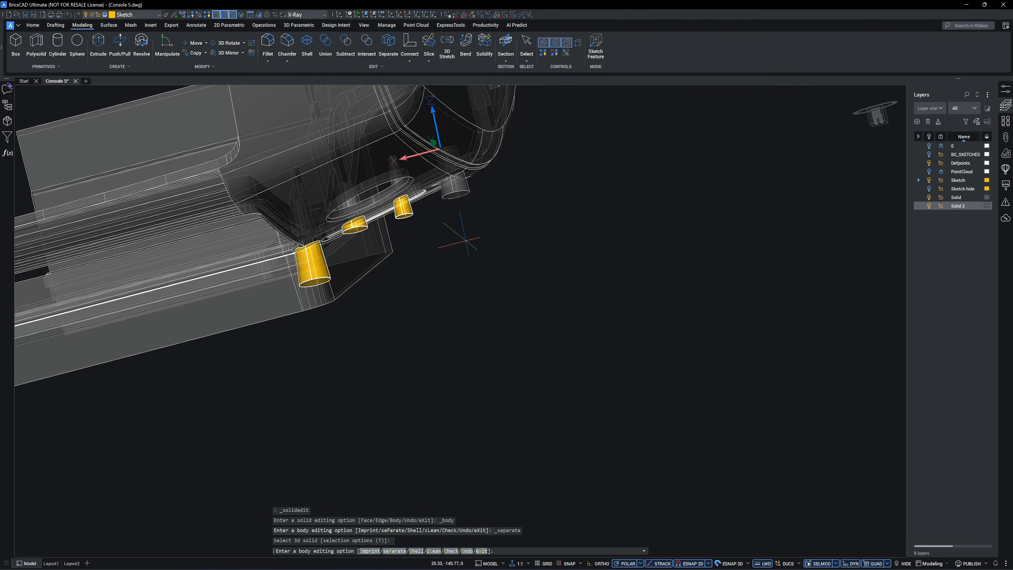
{"action": "key", "text": "Escape"}
{"action": "left_click", "coordinate": [389, 44]}
{"action": "left_click", "coordinate": [454, 186]}
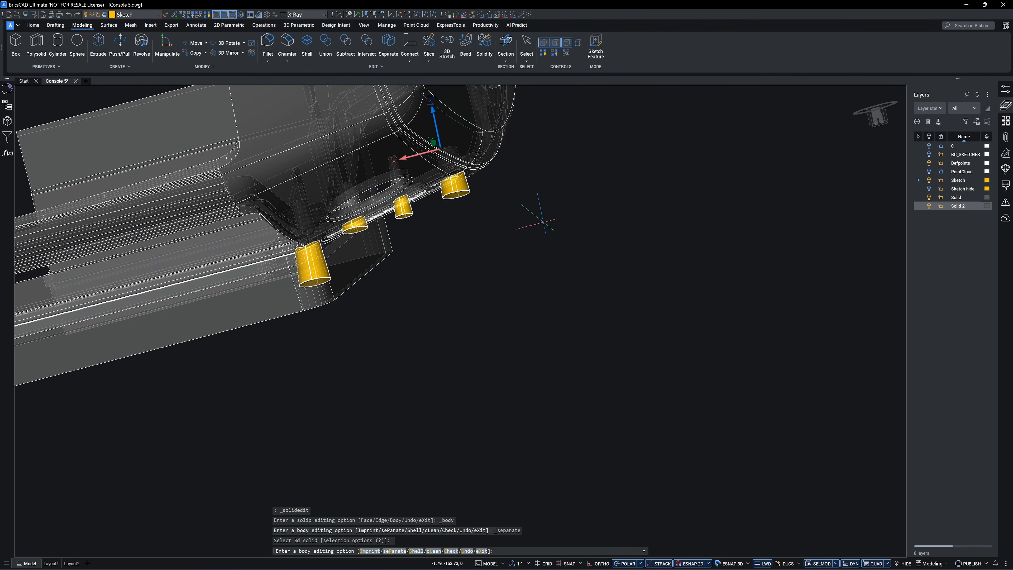
{"action": "key", "text": "Escape"}
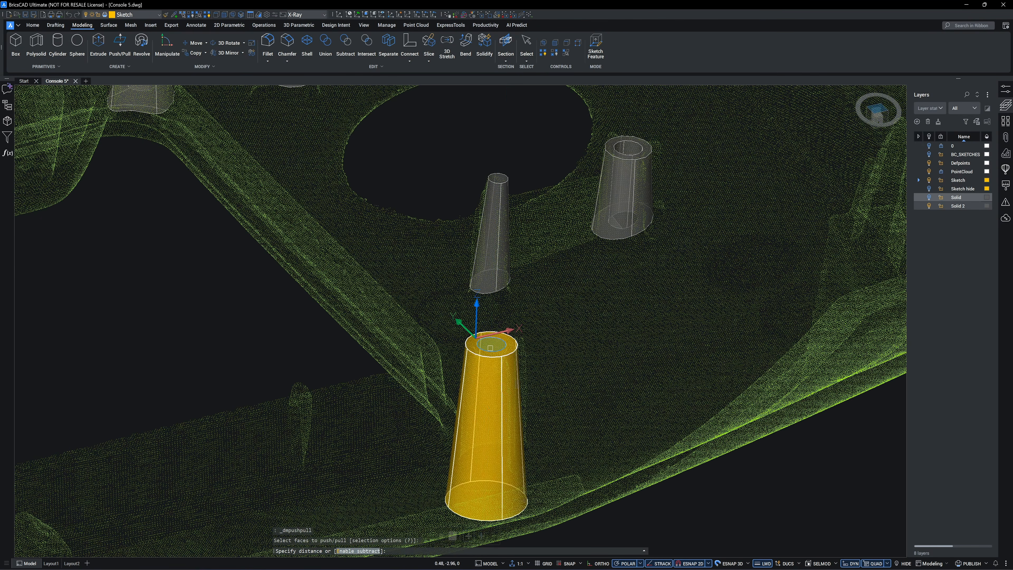
Push/pull the inner circle on the tall tapered boss's top face into its body.
{"action": "left_click", "coordinate": [490, 348]}
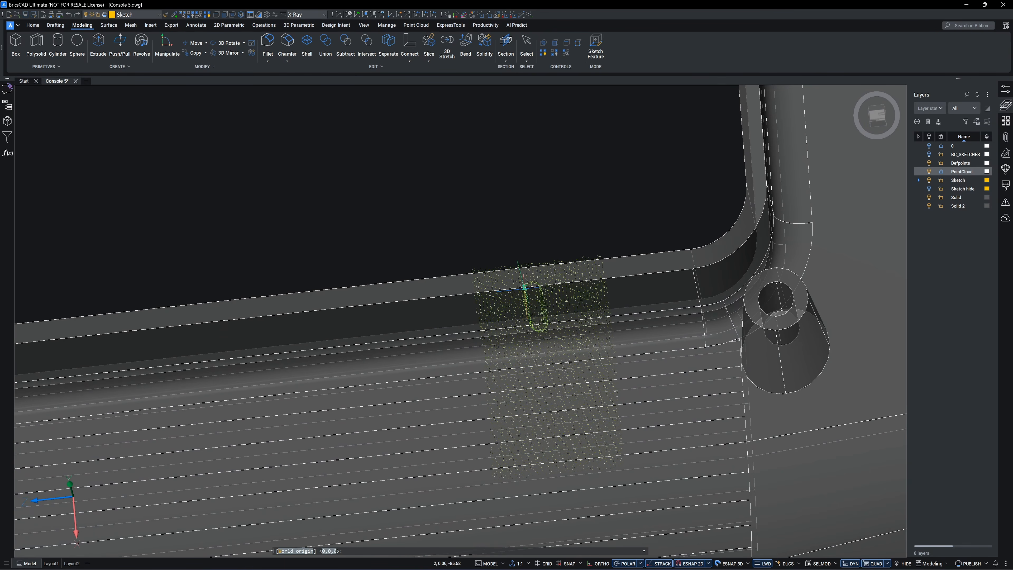
Model the small pointed rib on the opening's wall by extruding a polyline traced over the scan, and unite it with the shell.
{"action": "left_click", "coordinate": [525, 287]}
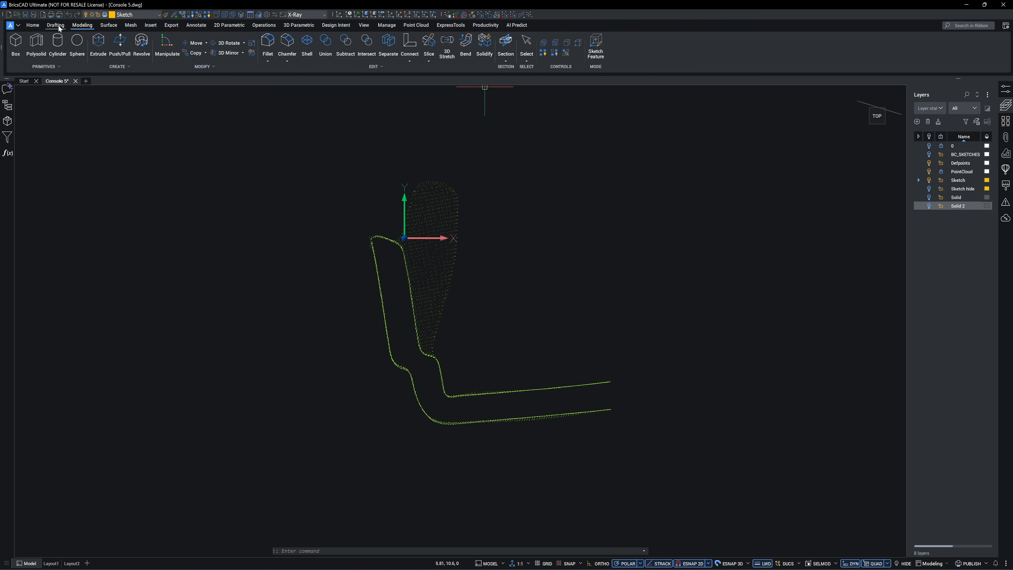
{"action": "left_click", "coordinate": [57, 26]}
{"action": "left_click", "coordinate": [76, 45]}
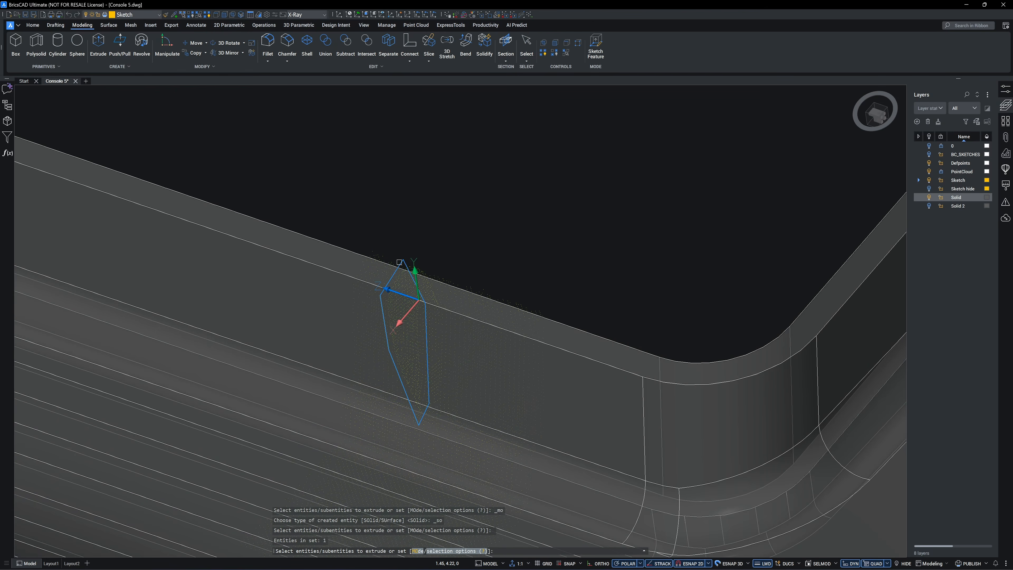
{"action": "key", "text": "Return"}
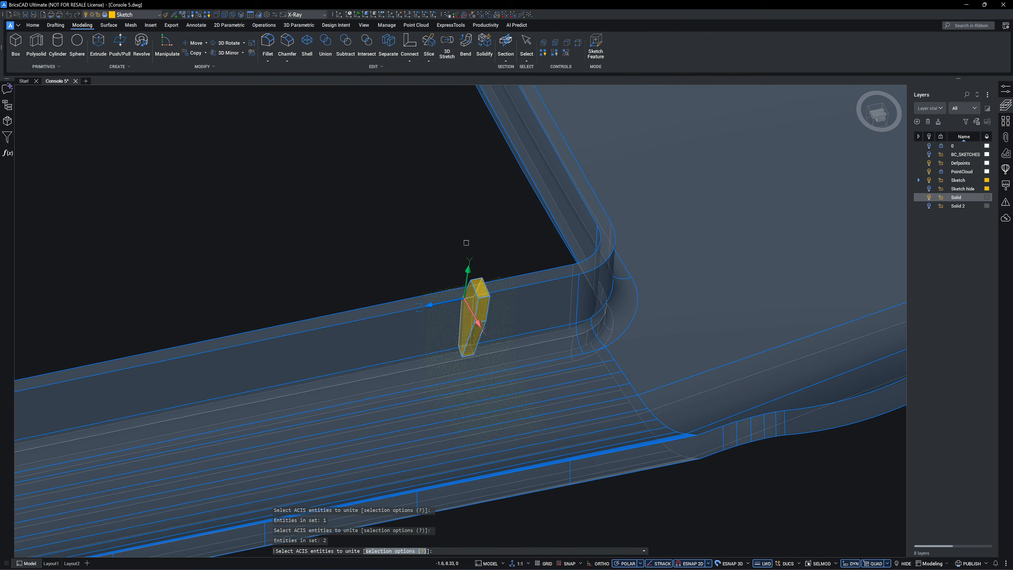
{"action": "key", "text": "Return"}
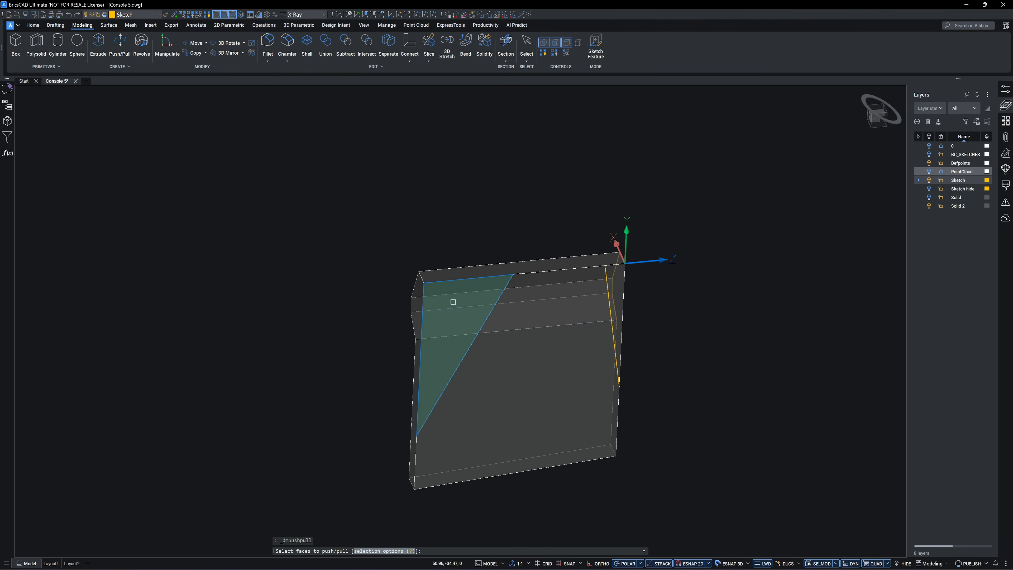
Push/pull the two triangular corner regions through the extruded block, and separate the block's pieces on either side of the shell.
{"action": "left_click", "coordinate": [453, 302]}
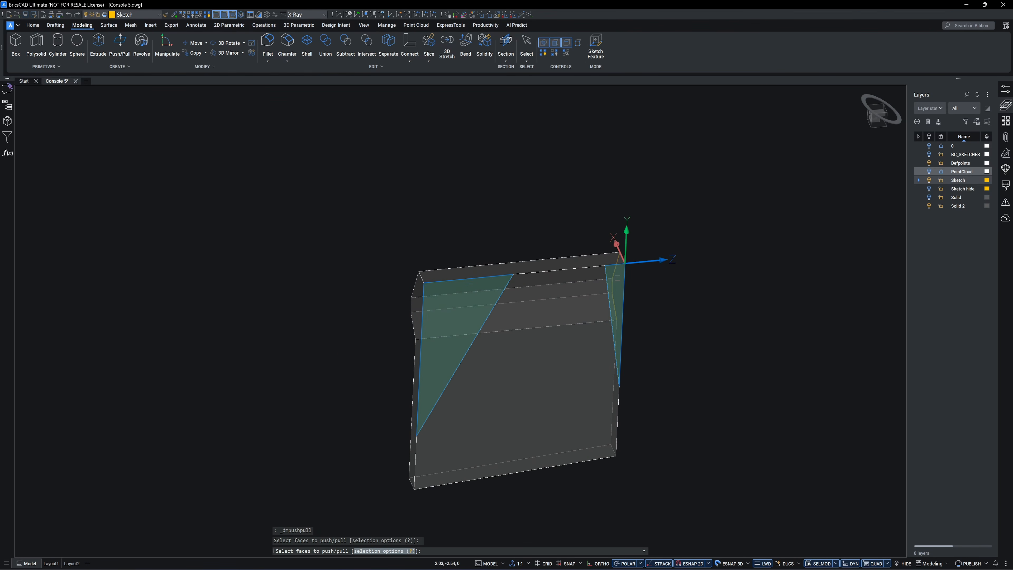
{"action": "left_click", "coordinate": [619, 278]}
{"action": "key", "text": "Return"}
{"action": "left_click", "coordinate": [407, 170]}
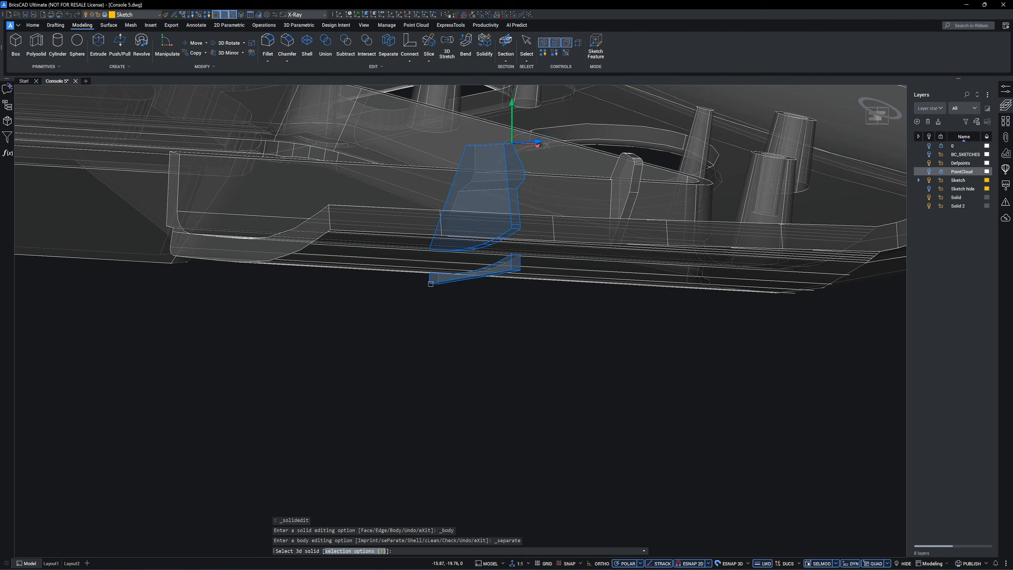
{"action": "left_click", "coordinate": [430, 284]}
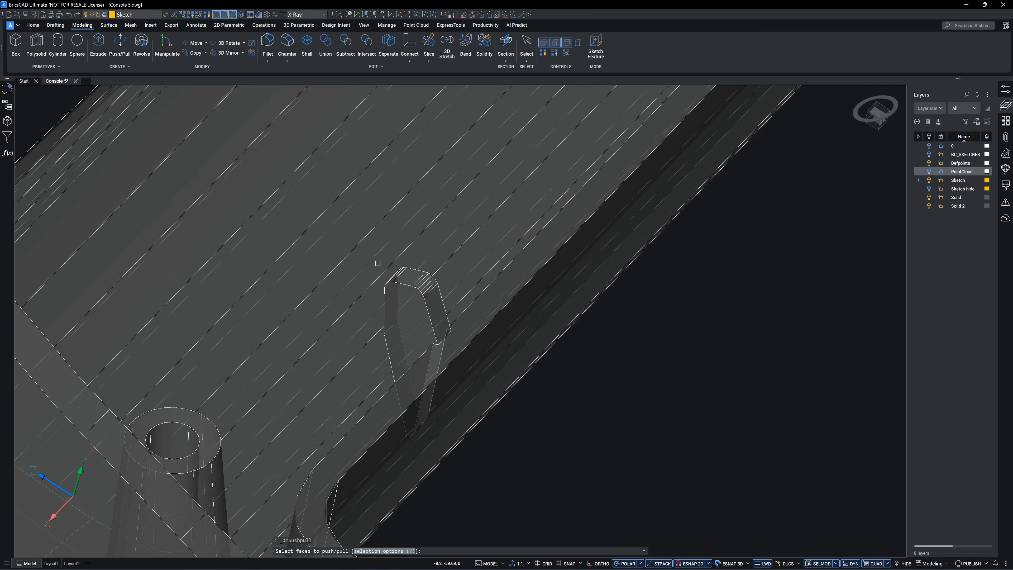
Push/pull the small rib's narrow side face to the rib's corner point.
{"action": "scroll", "coordinate": [435, 295], "scroll_direction": "up", "scroll_amount": 1}
{"action": "left_click", "coordinate": [443, 335]}
{"action": "key", "text": "Return"}
{"action": "left_click", "coordinate": [458, 362]}
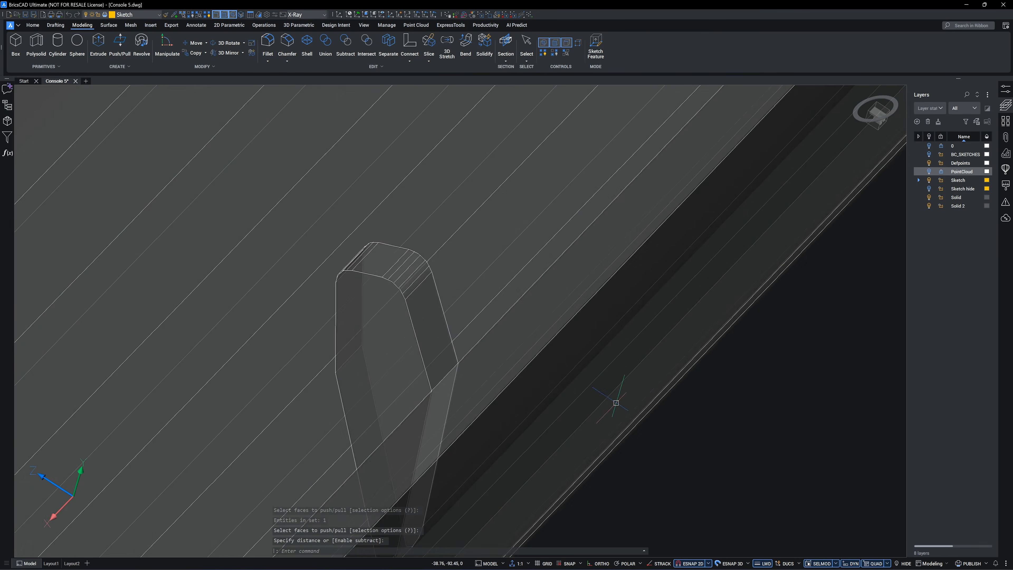
{"action": "scroll", "coordinate": [766, 428], "scroll_direction": "down", "scroll_amount": 1}
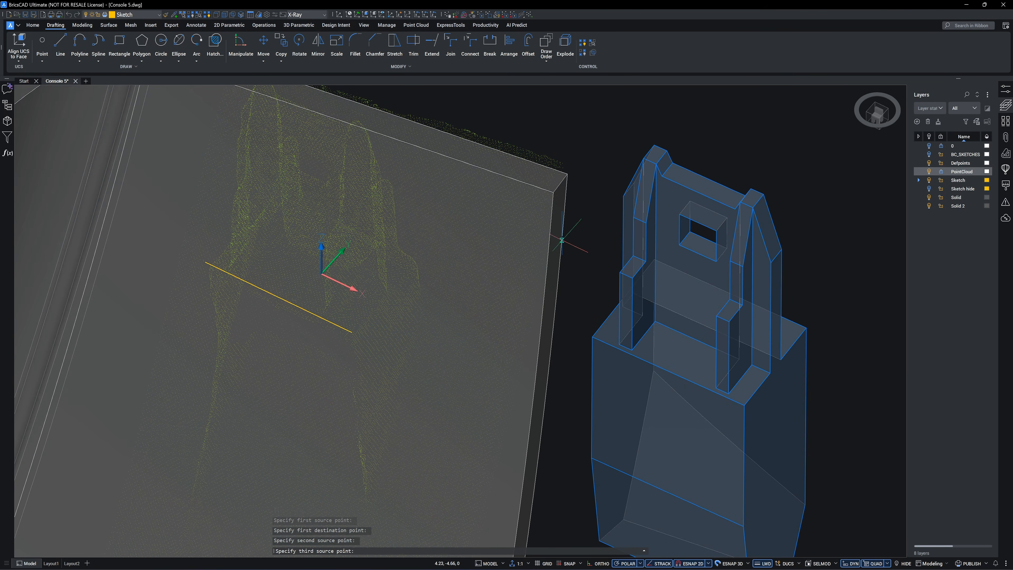
Align the clip solid to the sketch line in the scan, and mirror it in 3D while keeping the original.
{"action": "key", "text": "Return"}
{"action": "key", "text": "Return"}
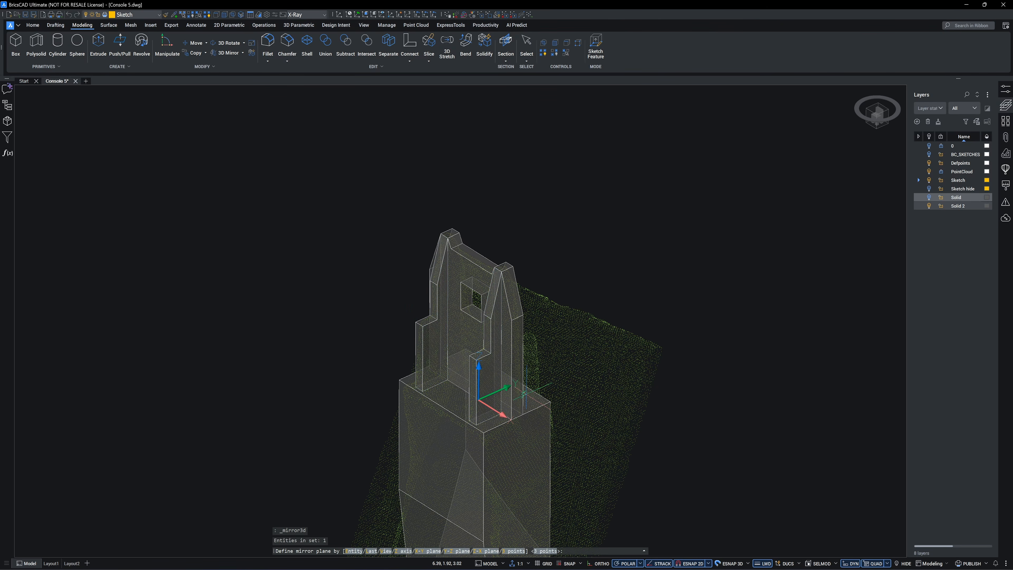
{"action": "scroll", "coordinate": [524, 394], "scroll_direction": "up", "scroll_amount": 2}
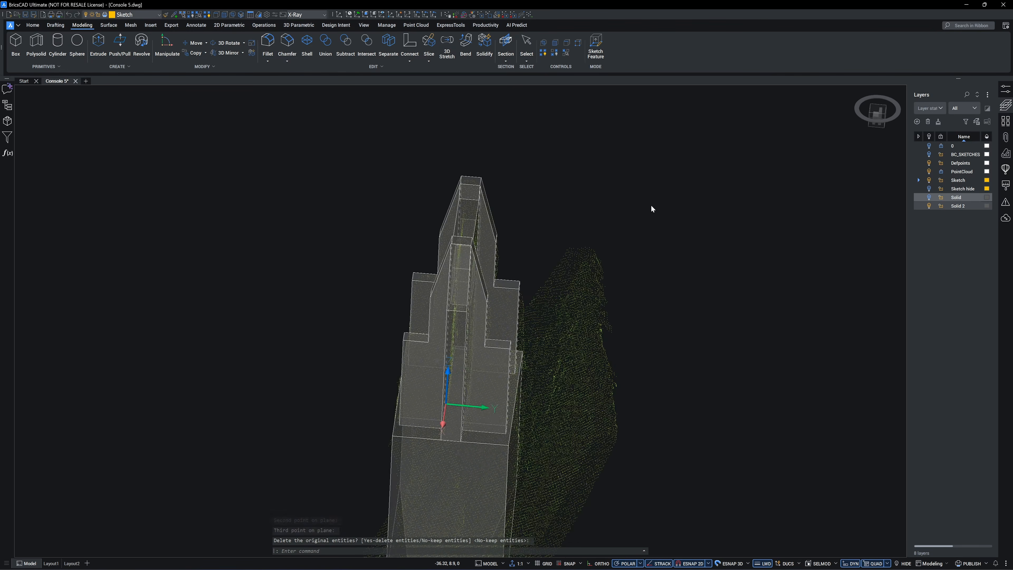
{"action": "middle_click_drag", "start_coordinate": [651, 205], "coordinate": [652, 206], "text": "shift"}
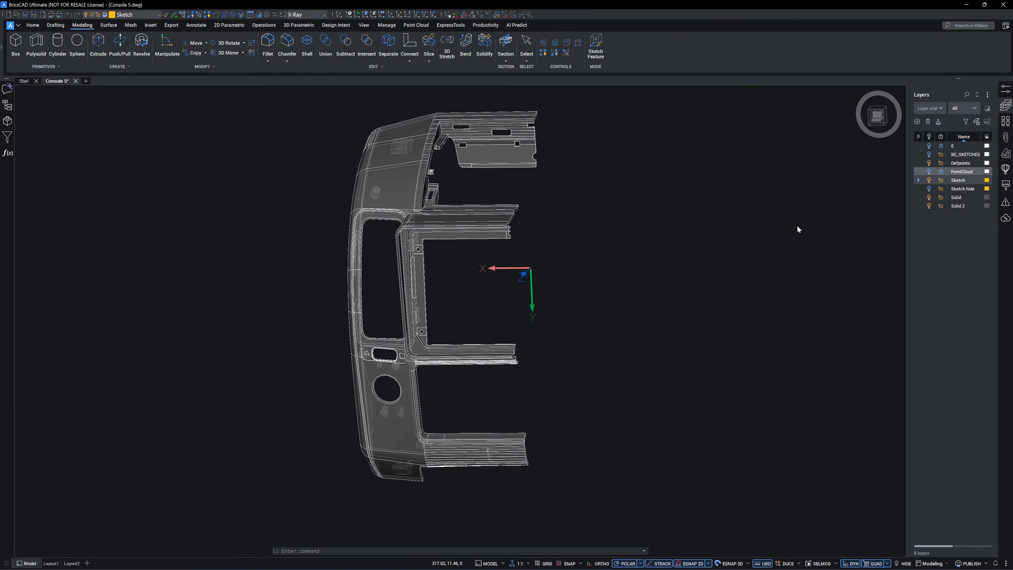
Turn on the PointCloud layer and toggle the point cloud's crop.
{"action": "left_click", "coordinate": [929, 171]}
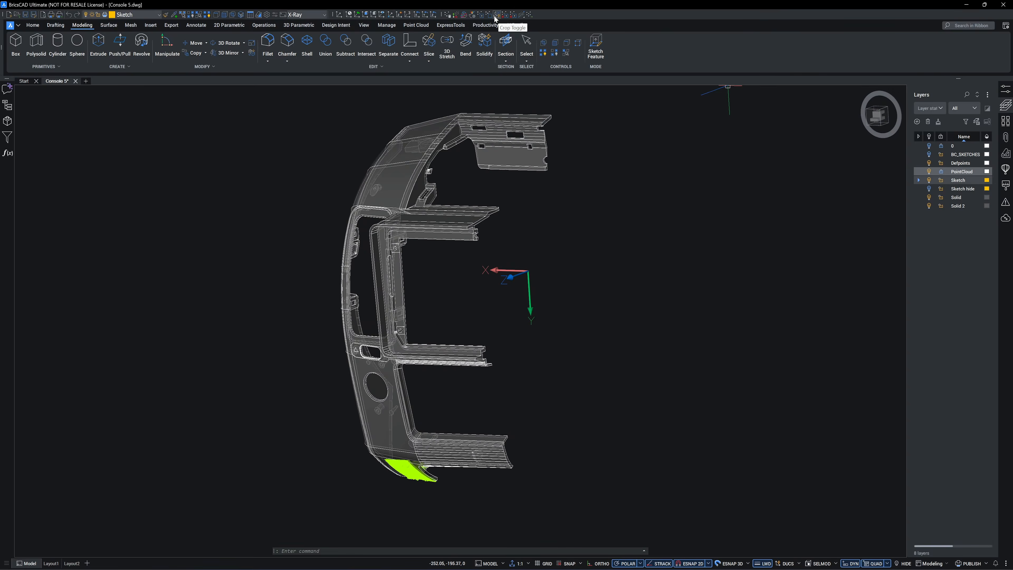
{"action": "left_click", "coordinate": [505, 17]}
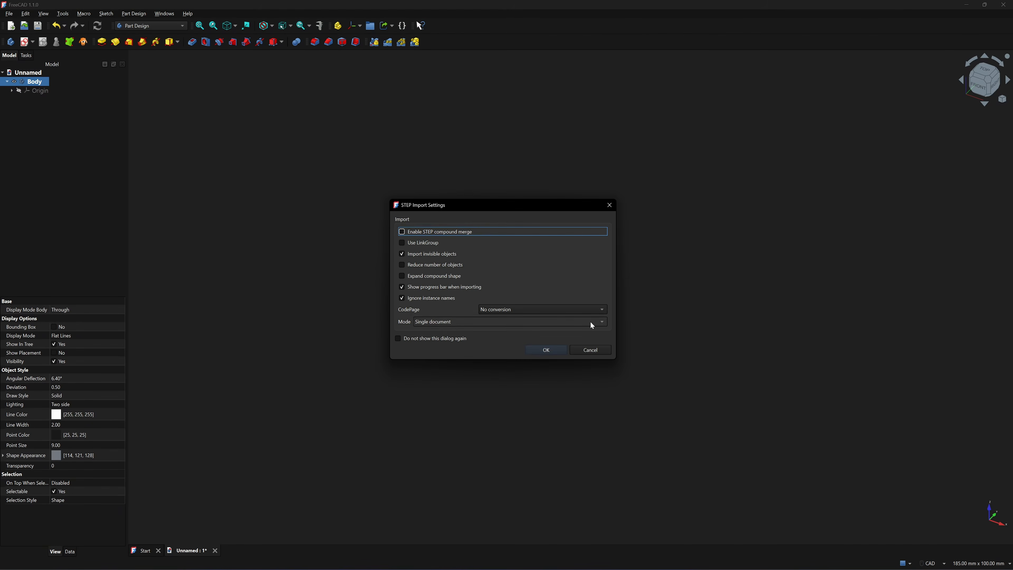
Switch to FreeCAD and import the STEP file in Single document mode with no code page conversion.
{"action": "left_click", "coordinate": [547, 350]}
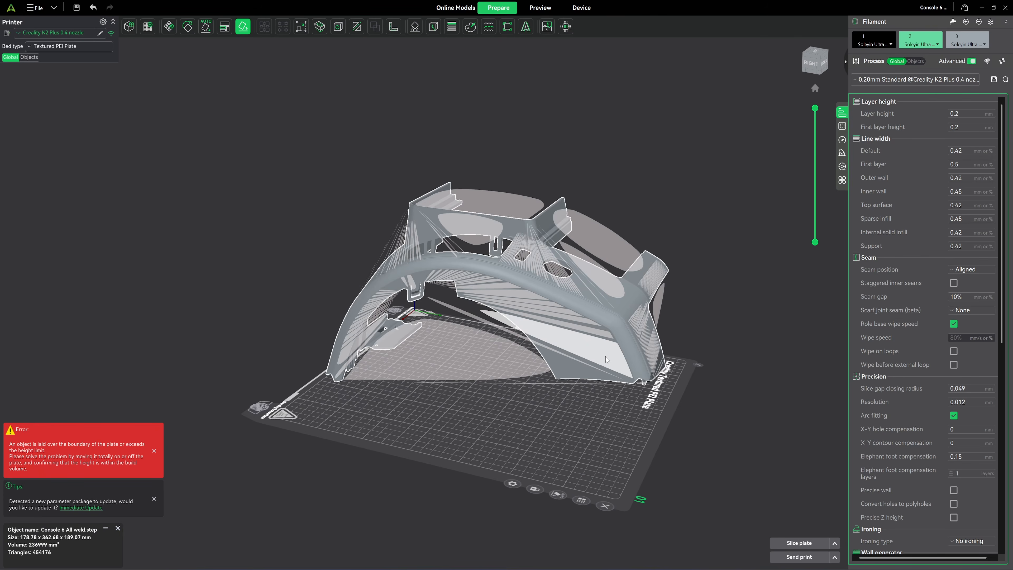
Switch to Creality Print and lay the console model on its large flat side plane on the build plate.
{"action": "left_click", "coordinate": [626, 362]}
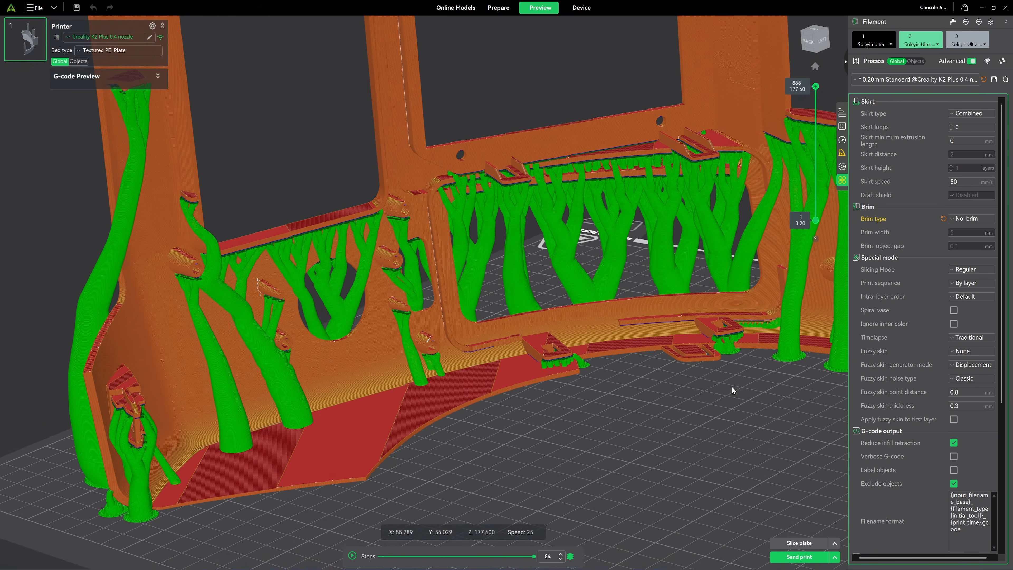
Examine the sliced preview's tree supports around the console's openings, bosses and mounting clips.
{"action": "left_click_drag", "start_coordinate": [733, 387], "coordinate": [742, 382]}
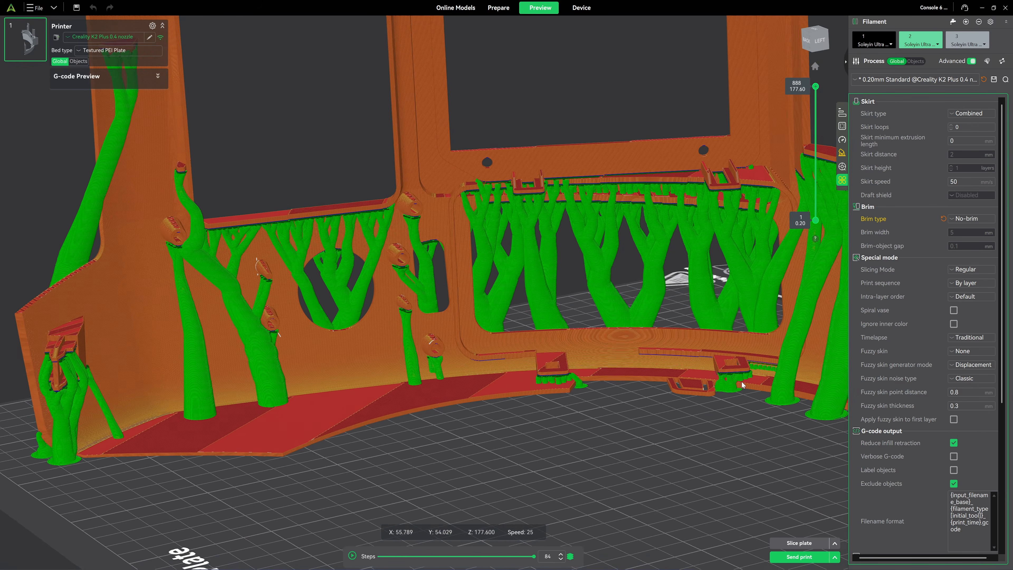
{"action": "scroll", "coordinate": [562, 319], "scroll_direction": "up", "scroll_amount": 3}
{"action": "left_click_drag", "start_coordinate": [405, 275], "coordinate": [636, 391]}
{"action": "scroll", "coordinate": [346, 147], "scroll_direction": "up", "scroll_amount": 3}
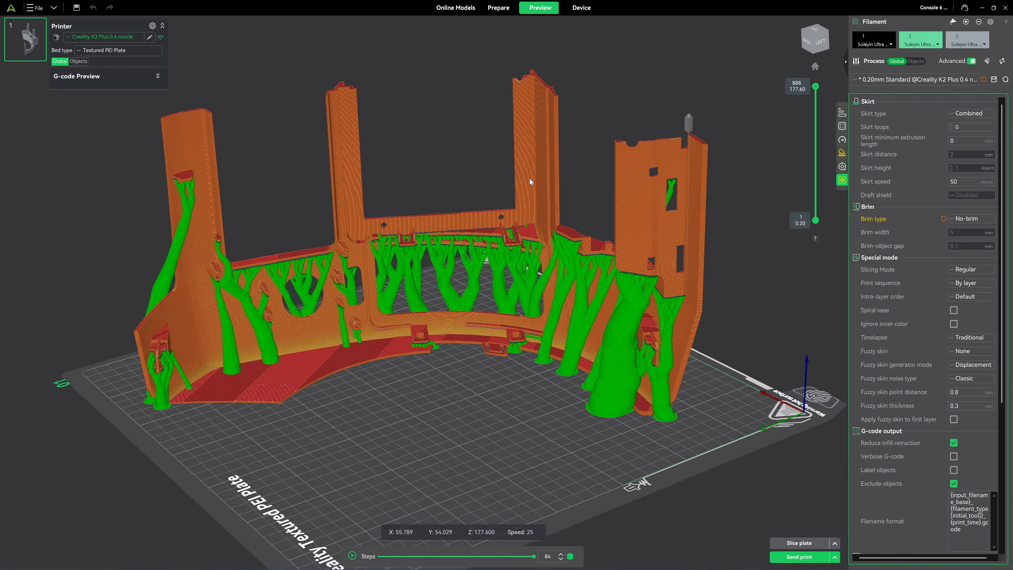
{"action": "scroll", "coordinate": [531, 180], "scroll_direction": "up", "scroll_amount": 10}
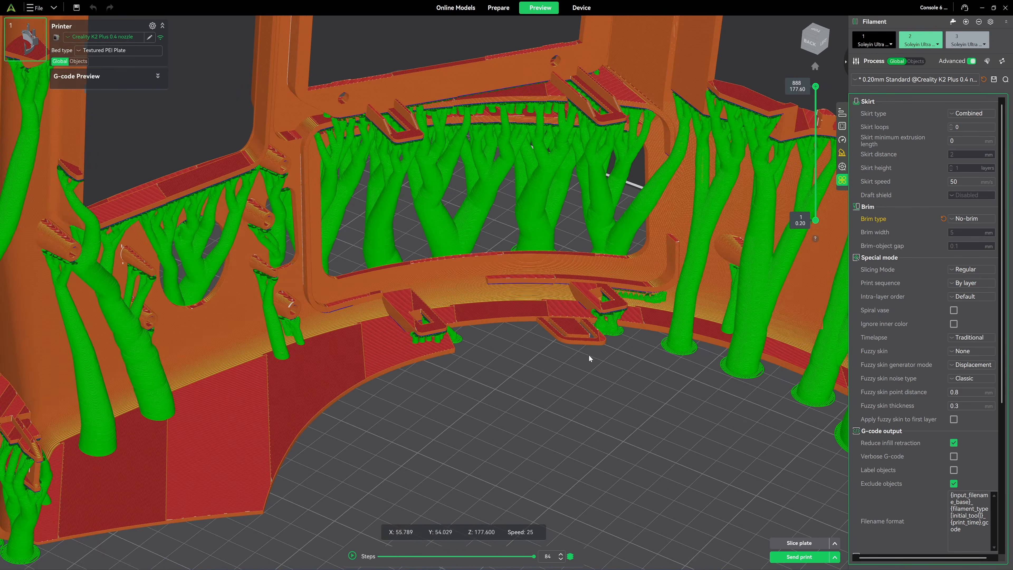